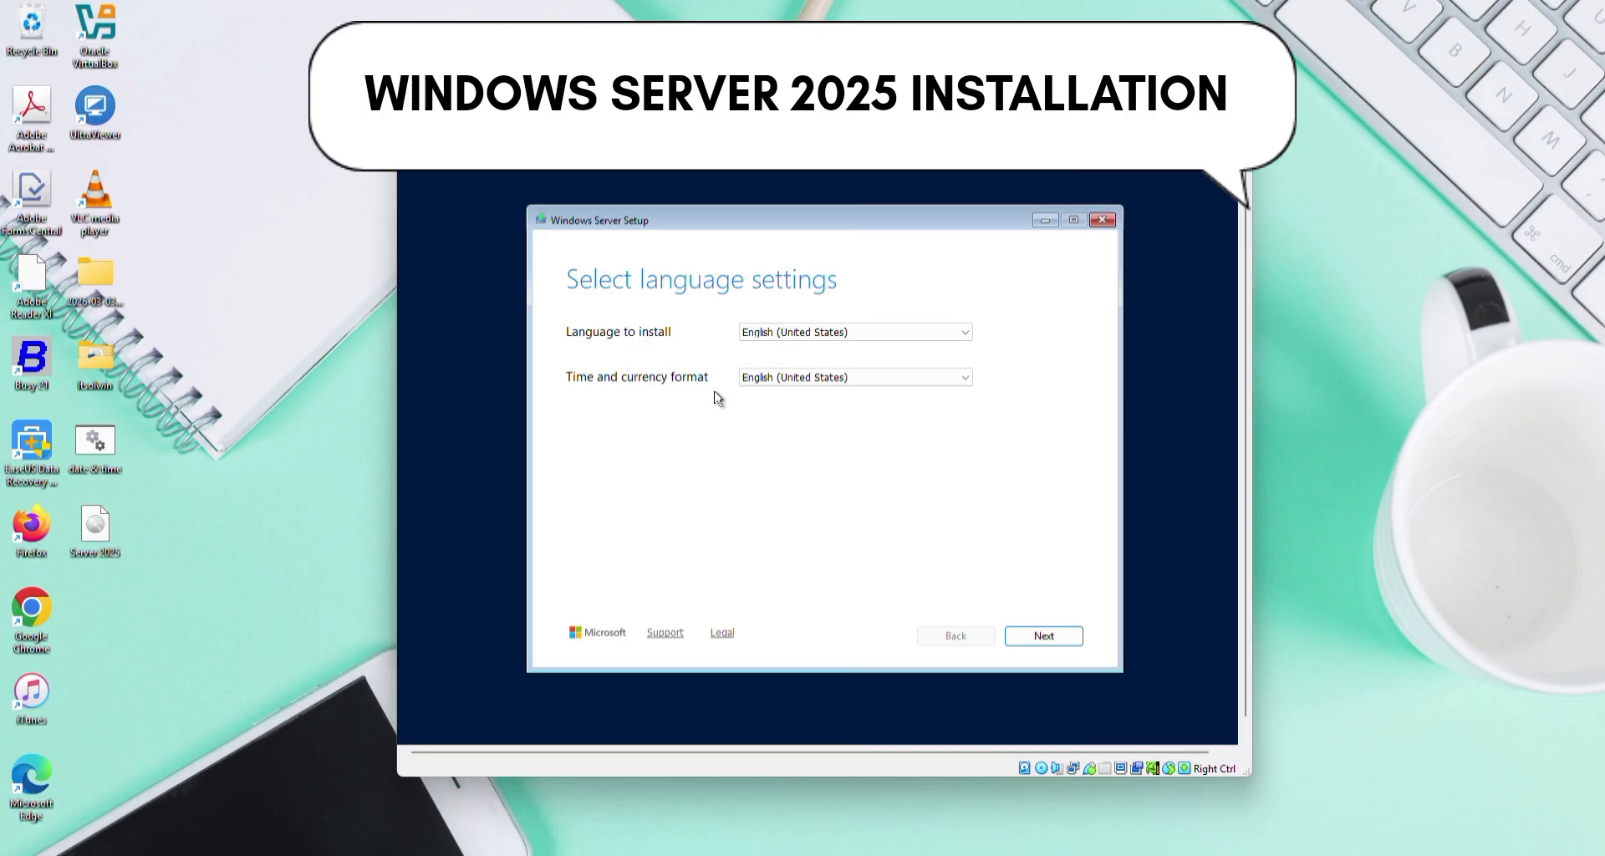
Set the time and currency format to English (India) and accept the English (India) keyboard layout
{"action": "left_click", "coordinate": [862, 379]}
{"action": "scroll", "coordinate": [897, 526], "scroll_direction": "up", "scroll_amount": 5}
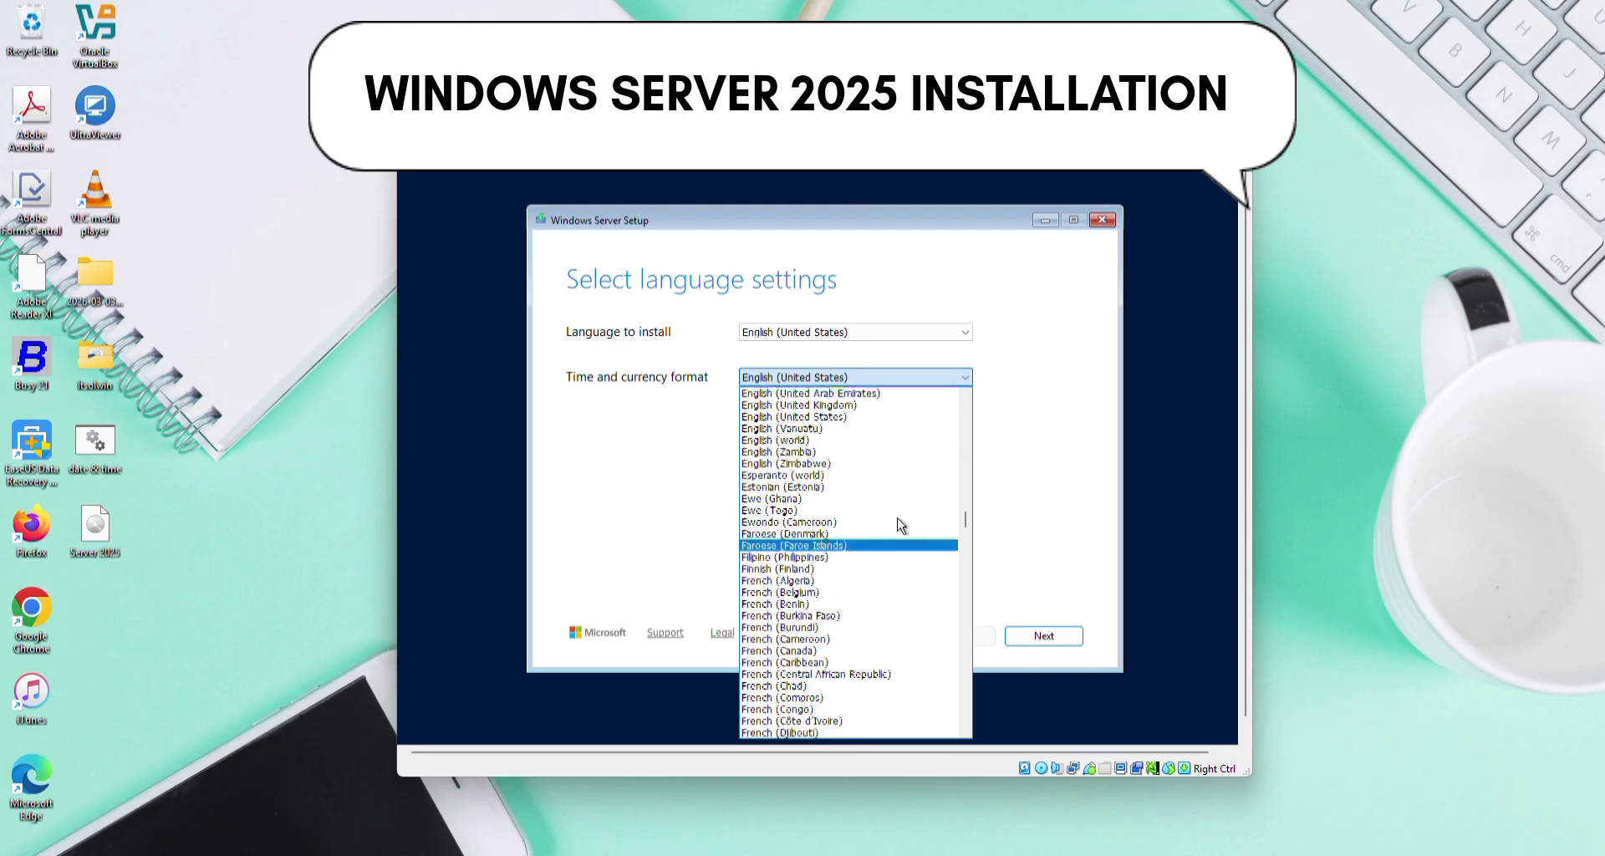
{"action": "scroll", "coordinate": [896, 525], "scroll_direction": "up", "scroll_amount": 13}
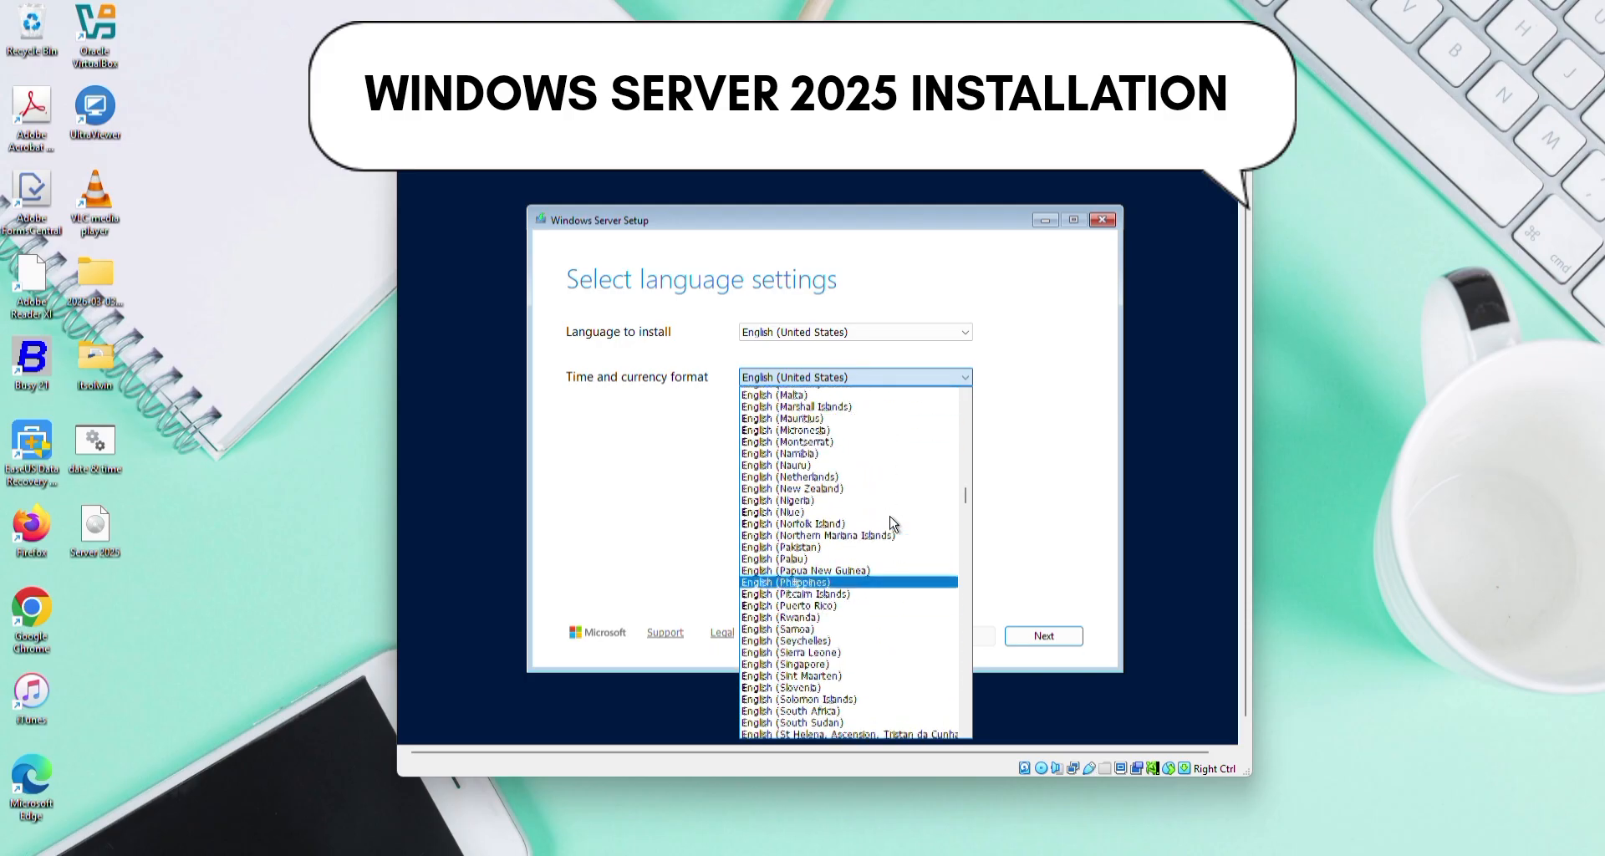
{"action": "scroll", "coordinate": [894, 525], "scroll_direction": "up", "scroll_amount": 6}
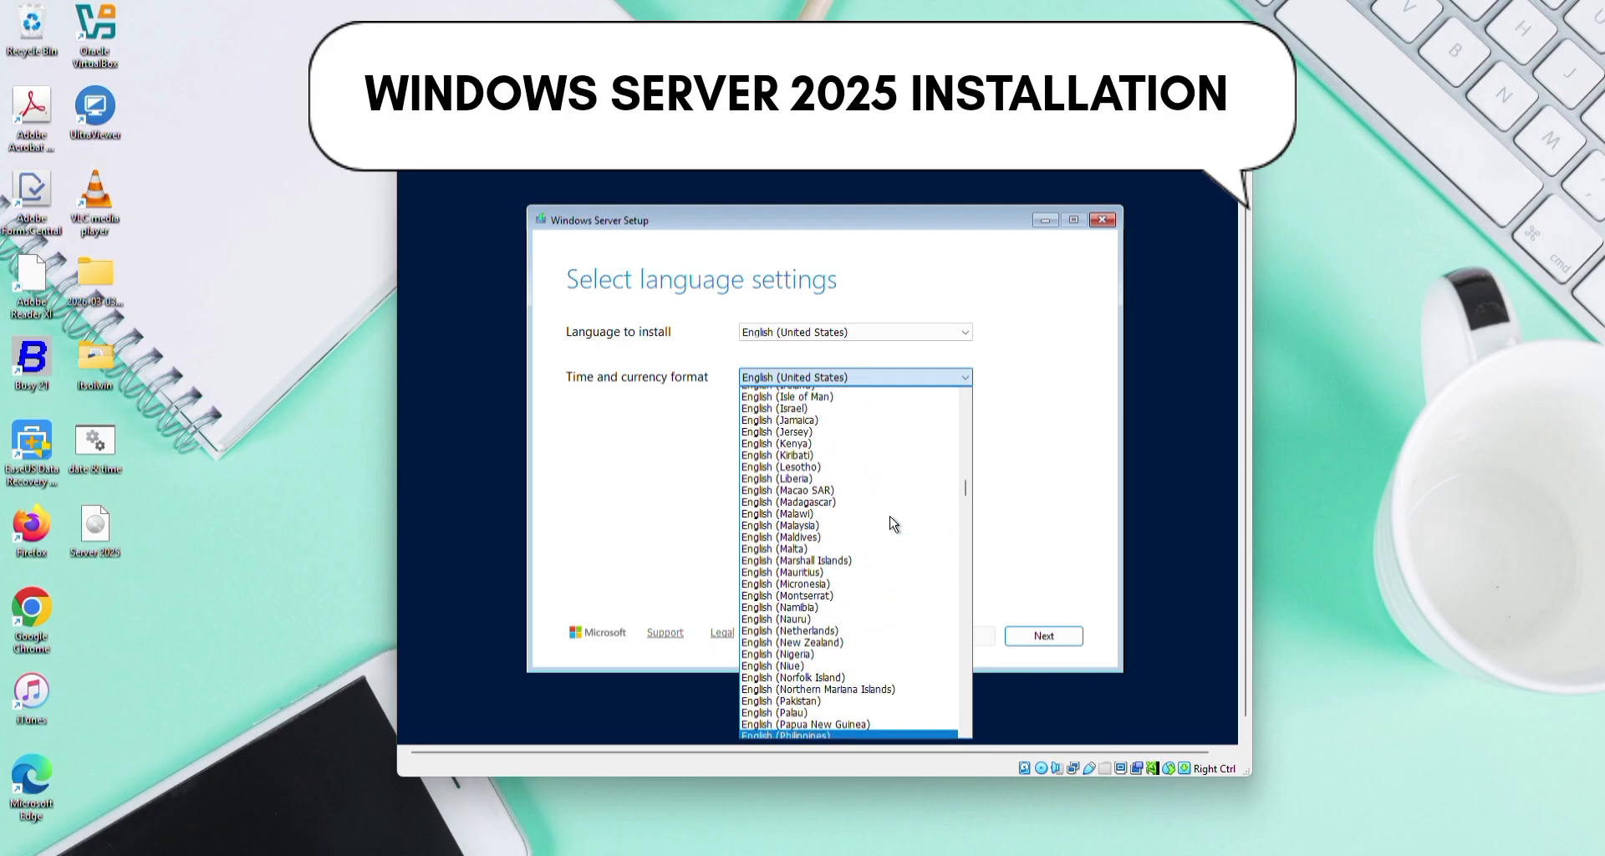
{"action": "scroll", "coordinate": [893, 524], "scroll_direction": "up", "scroll_amount": 1}
{"action": "left_click", "coordinate": [773, 459]}
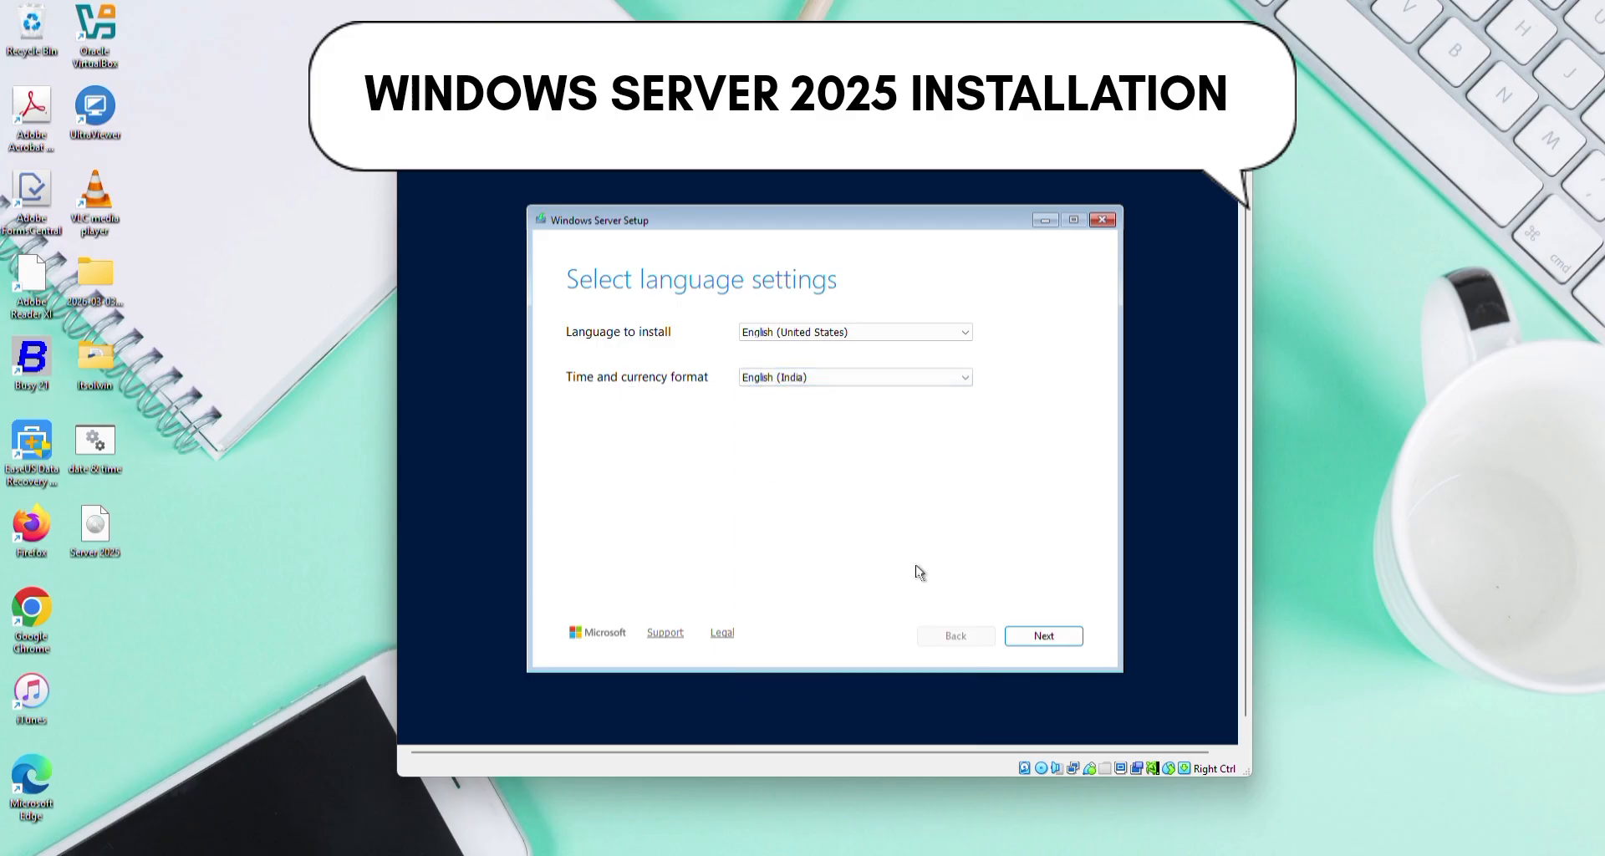
{"action": "left_click", "coordinate": [1049, 640]}
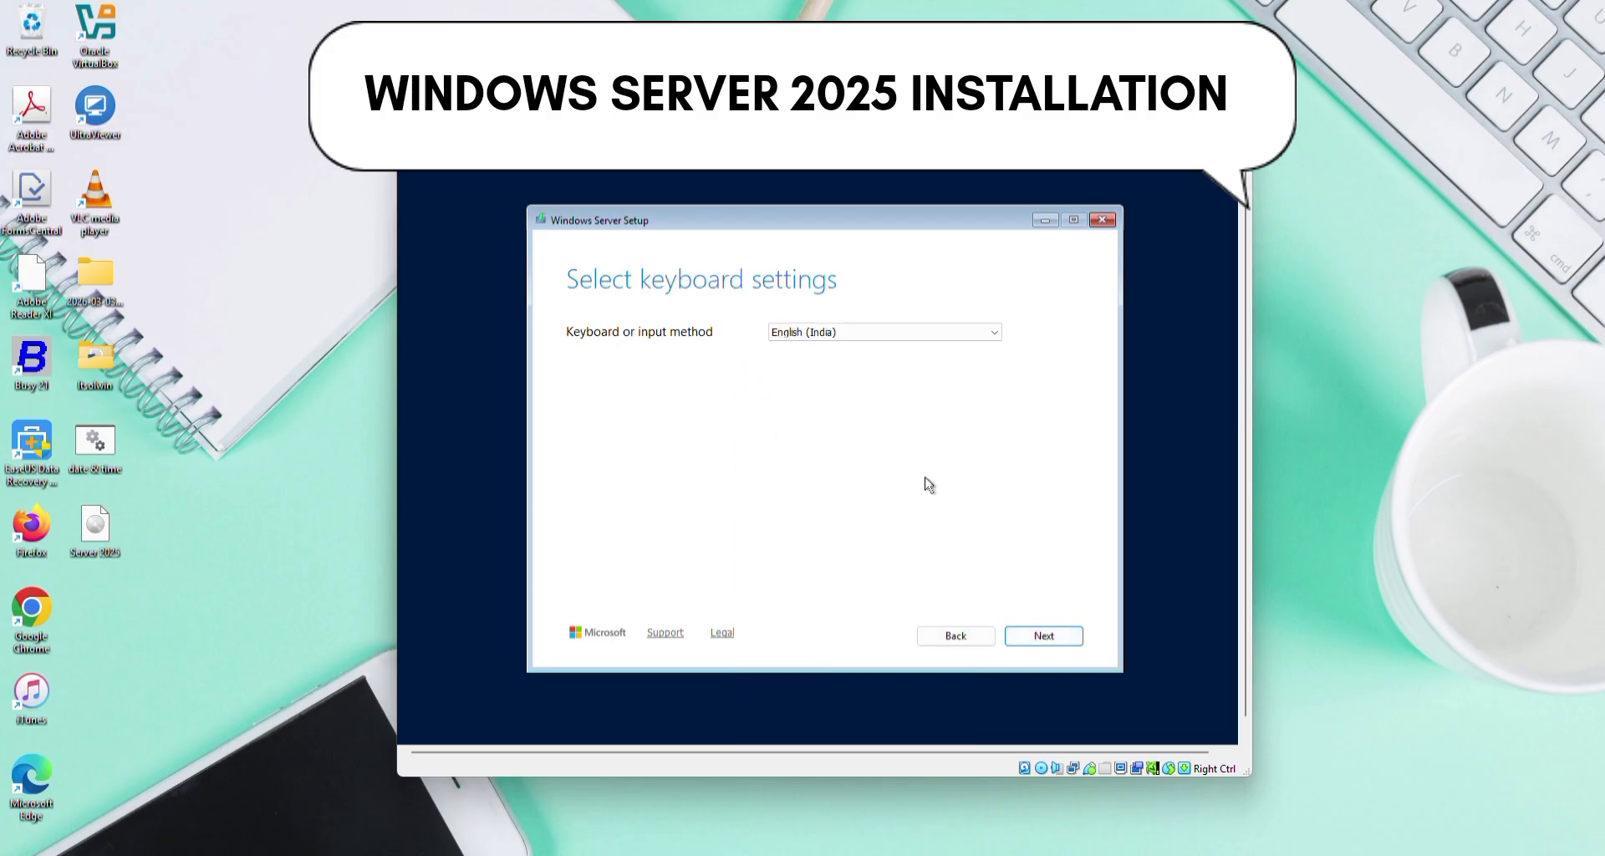
{"action": "left_click", "coordinate": [1033, 640]}
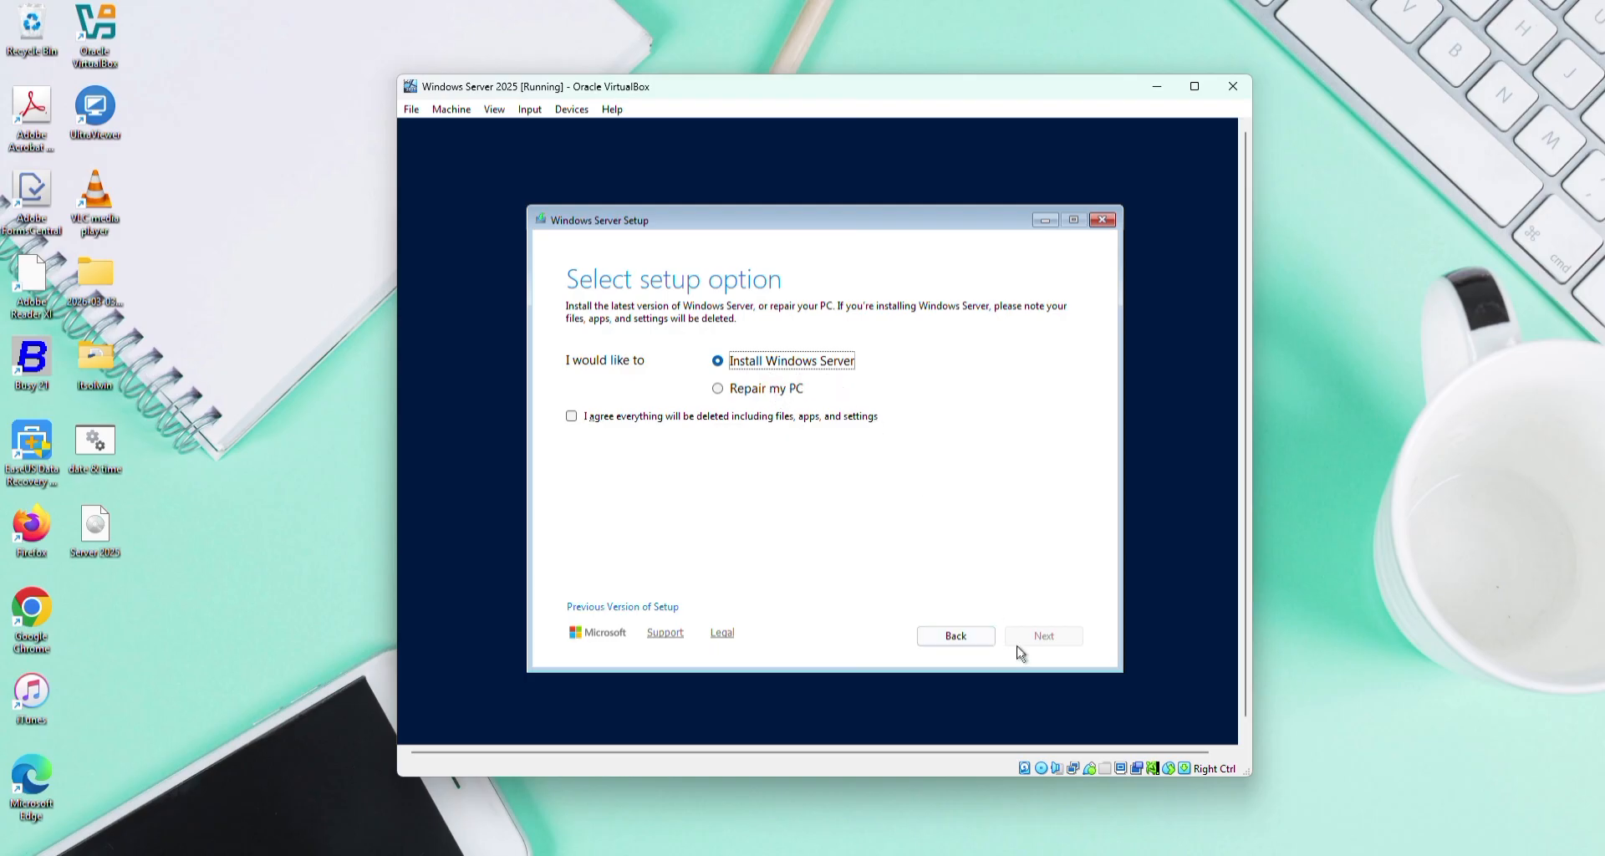
Agree to deleting everything for the server installation and choose the Windows Server 2025 Standard Evaluation (Desktop Experience) image
{"action": "left_click", "coordinate": [572, 418]}
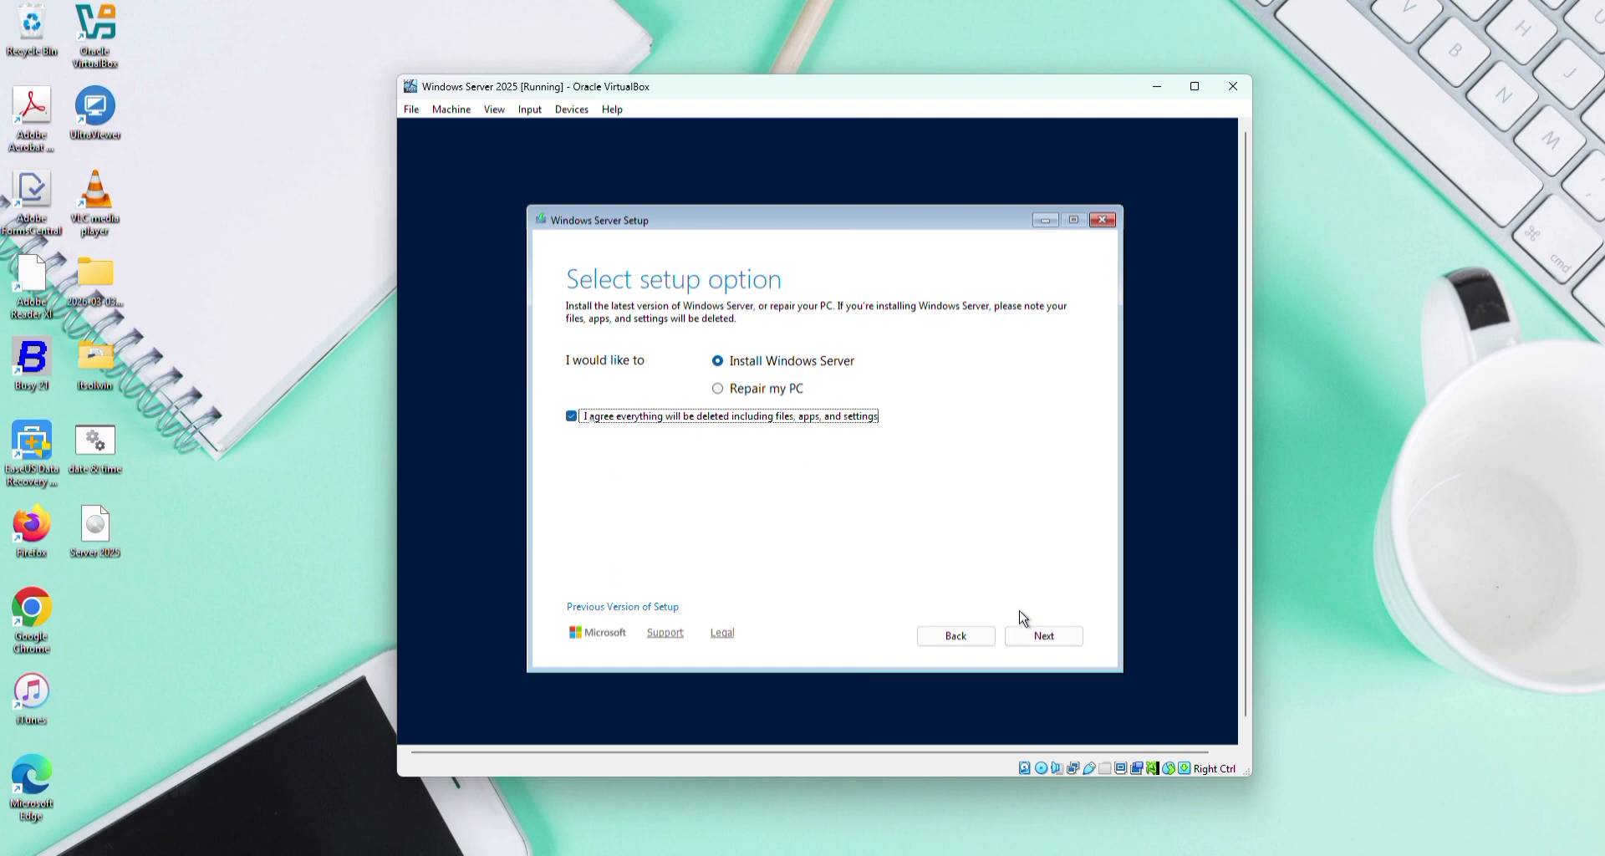
{"action": "left_click", "coordinate": [1041, 635]}
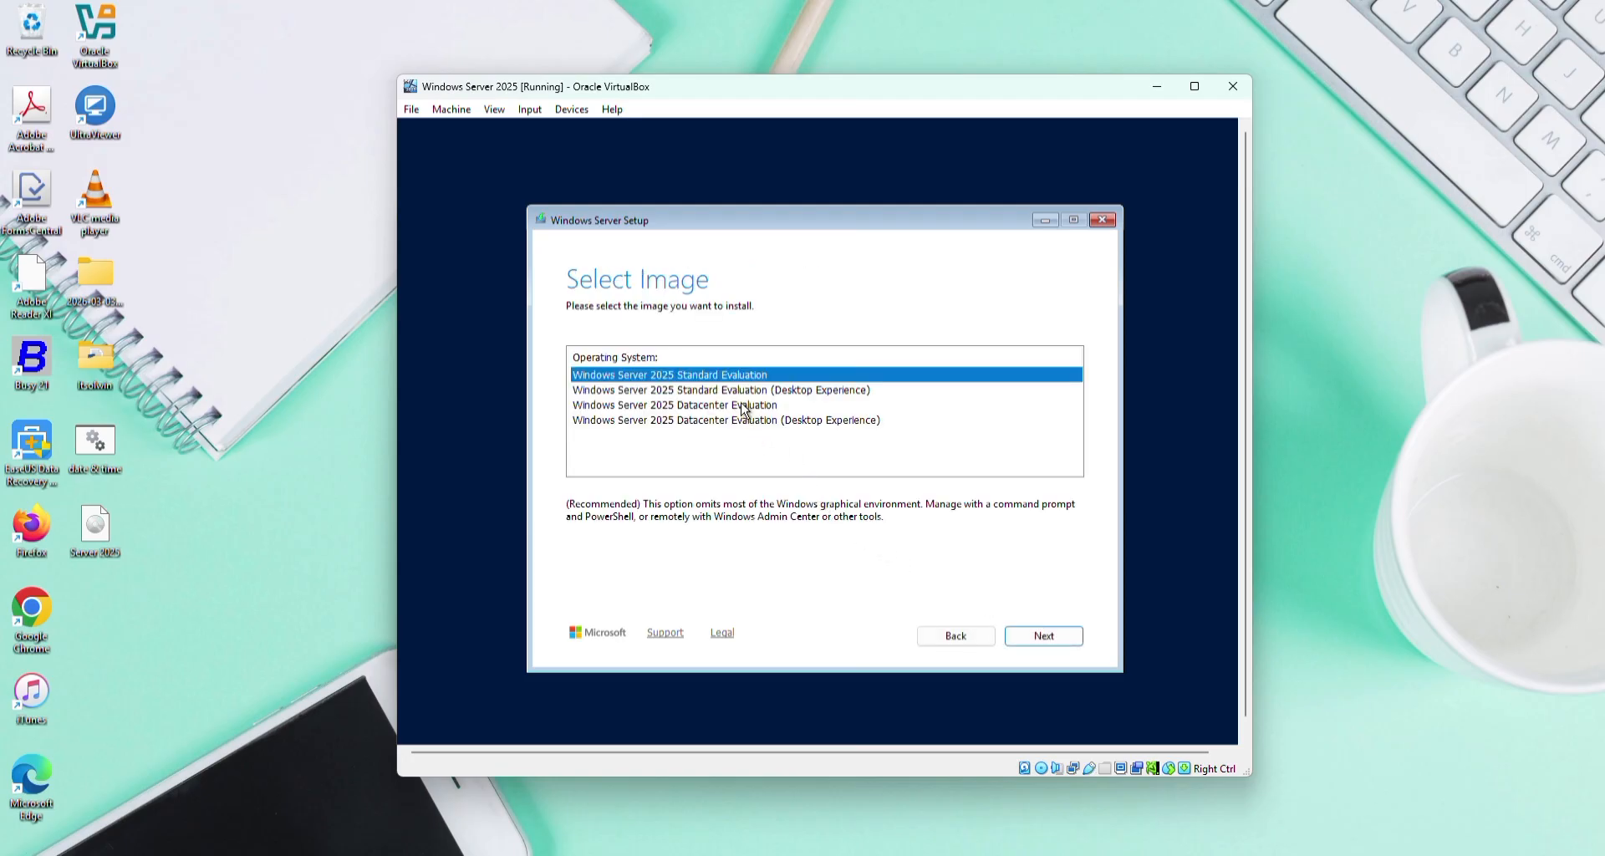
{"action": "left_click", "coordinate": [767, 391]}
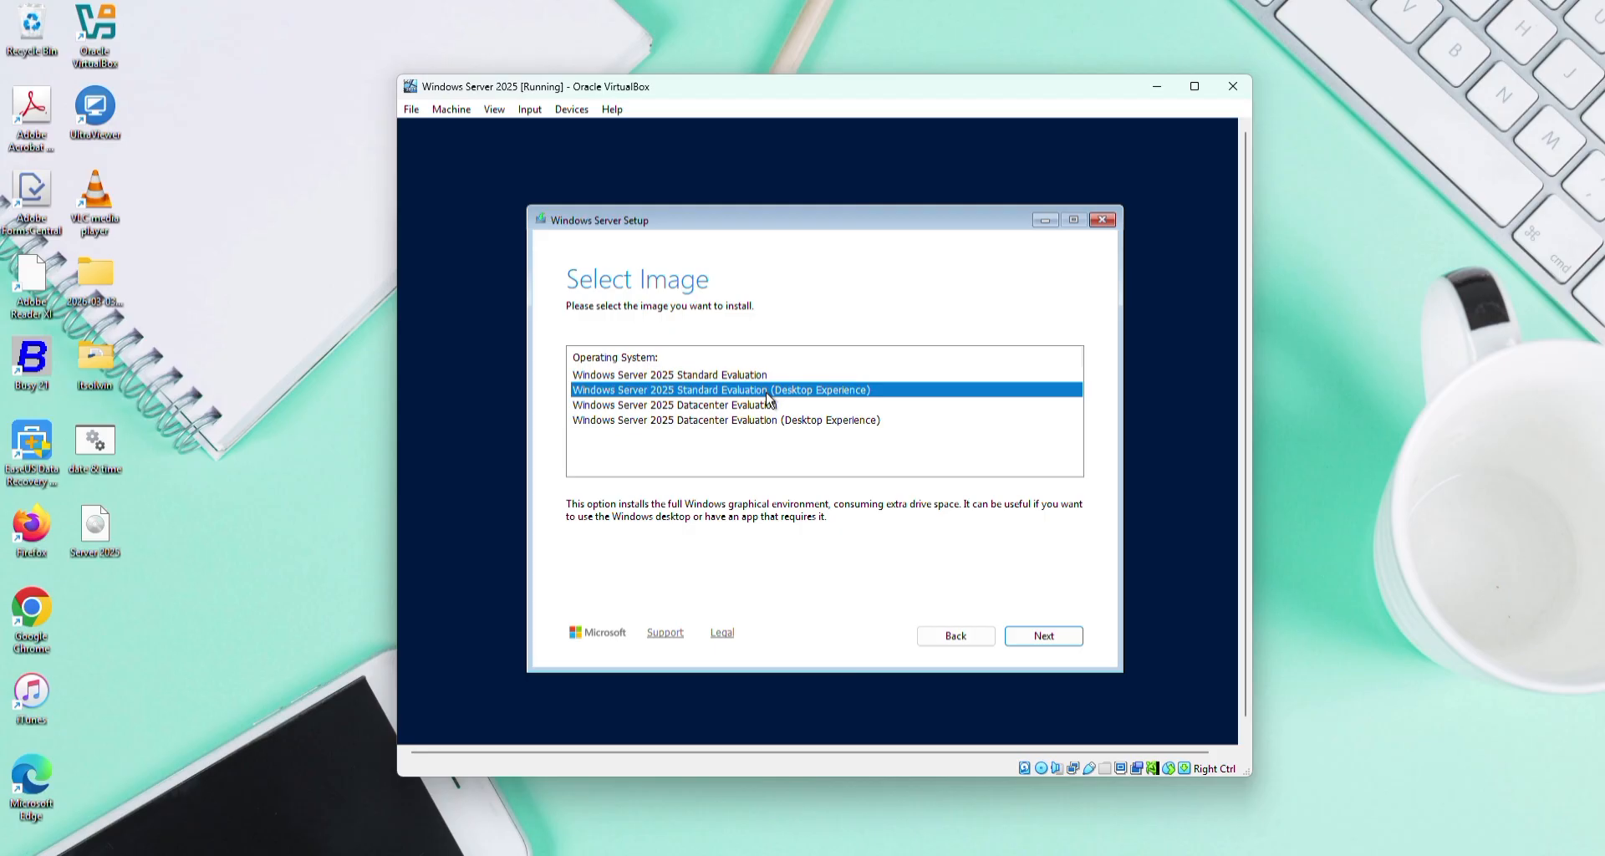
{"action": "left_click", "coordinate": [1039, 635]}
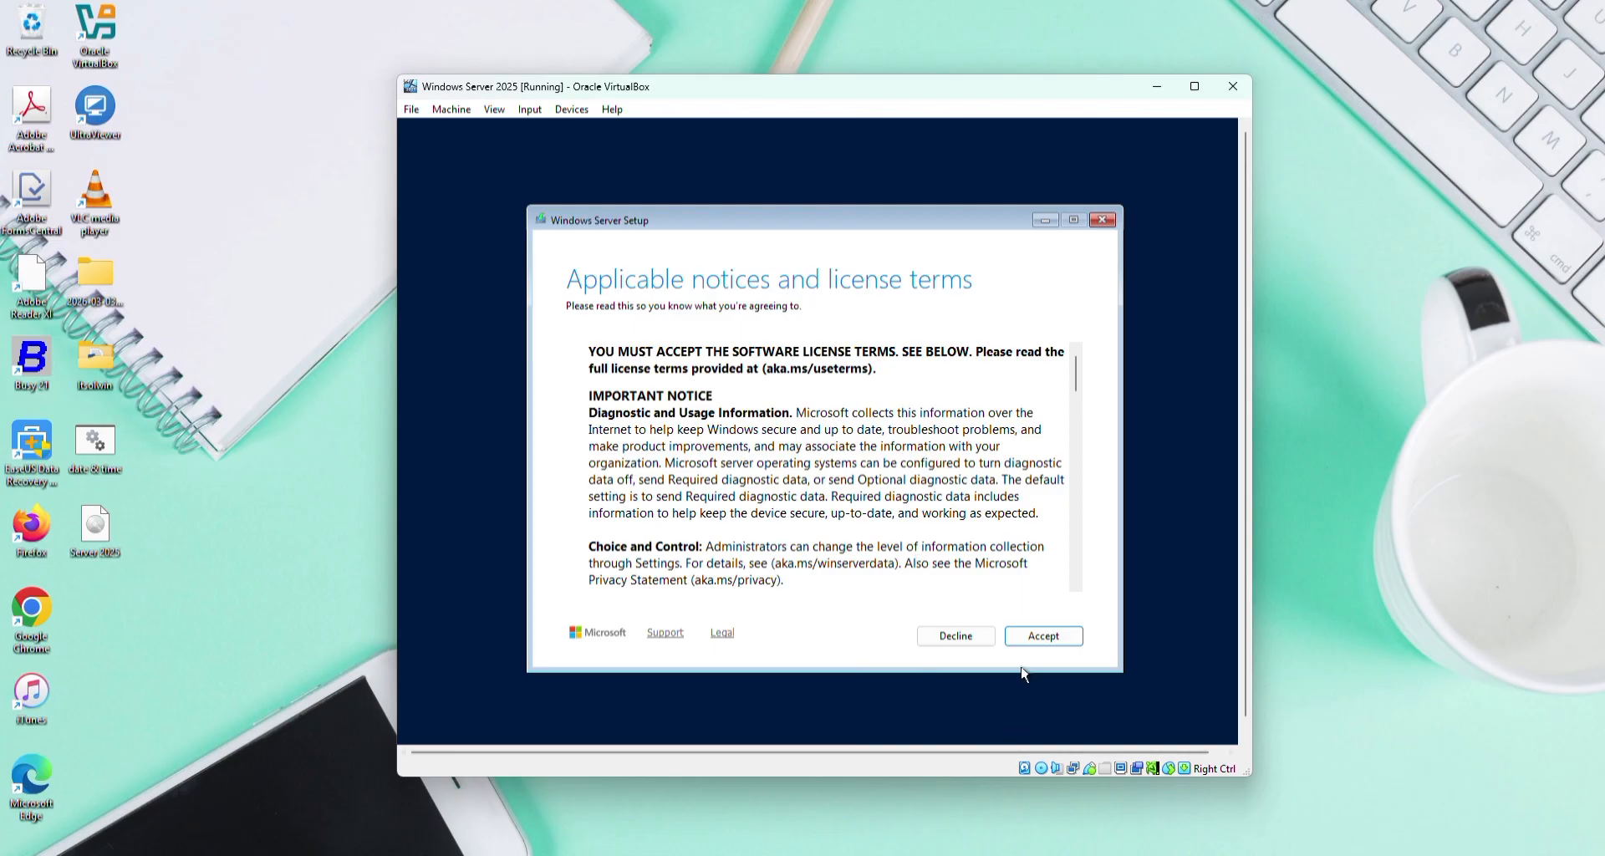
Accept the license terms and start the installation on the unallocated space of Disk 0
{"action": "left_click", "coordinate": [1037, 641]}
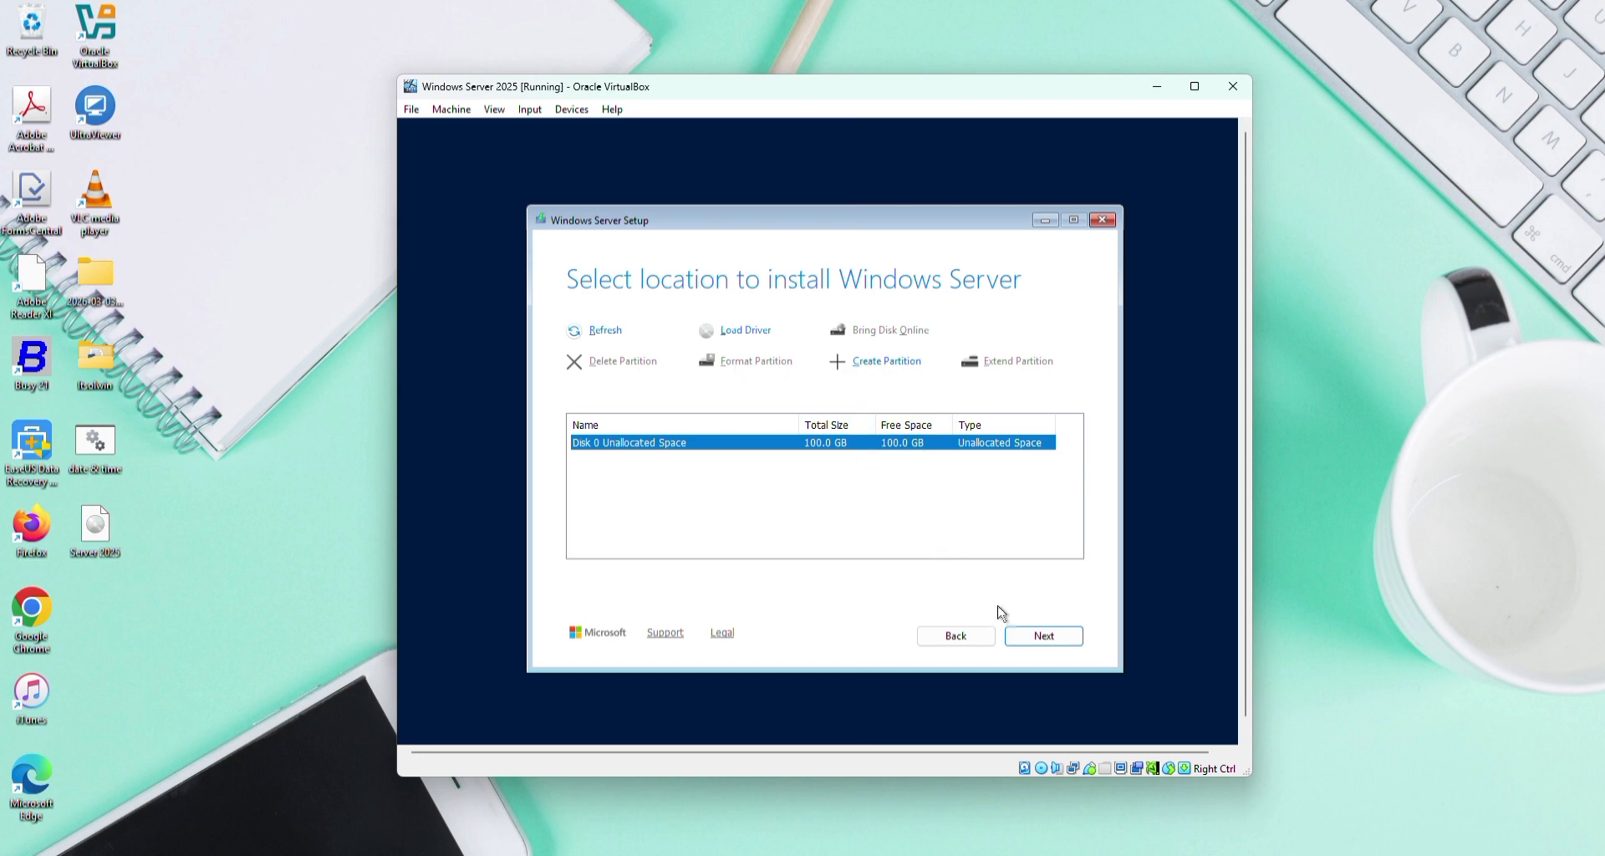
{"action": "left_click", "coordinate": [1040, 639]}
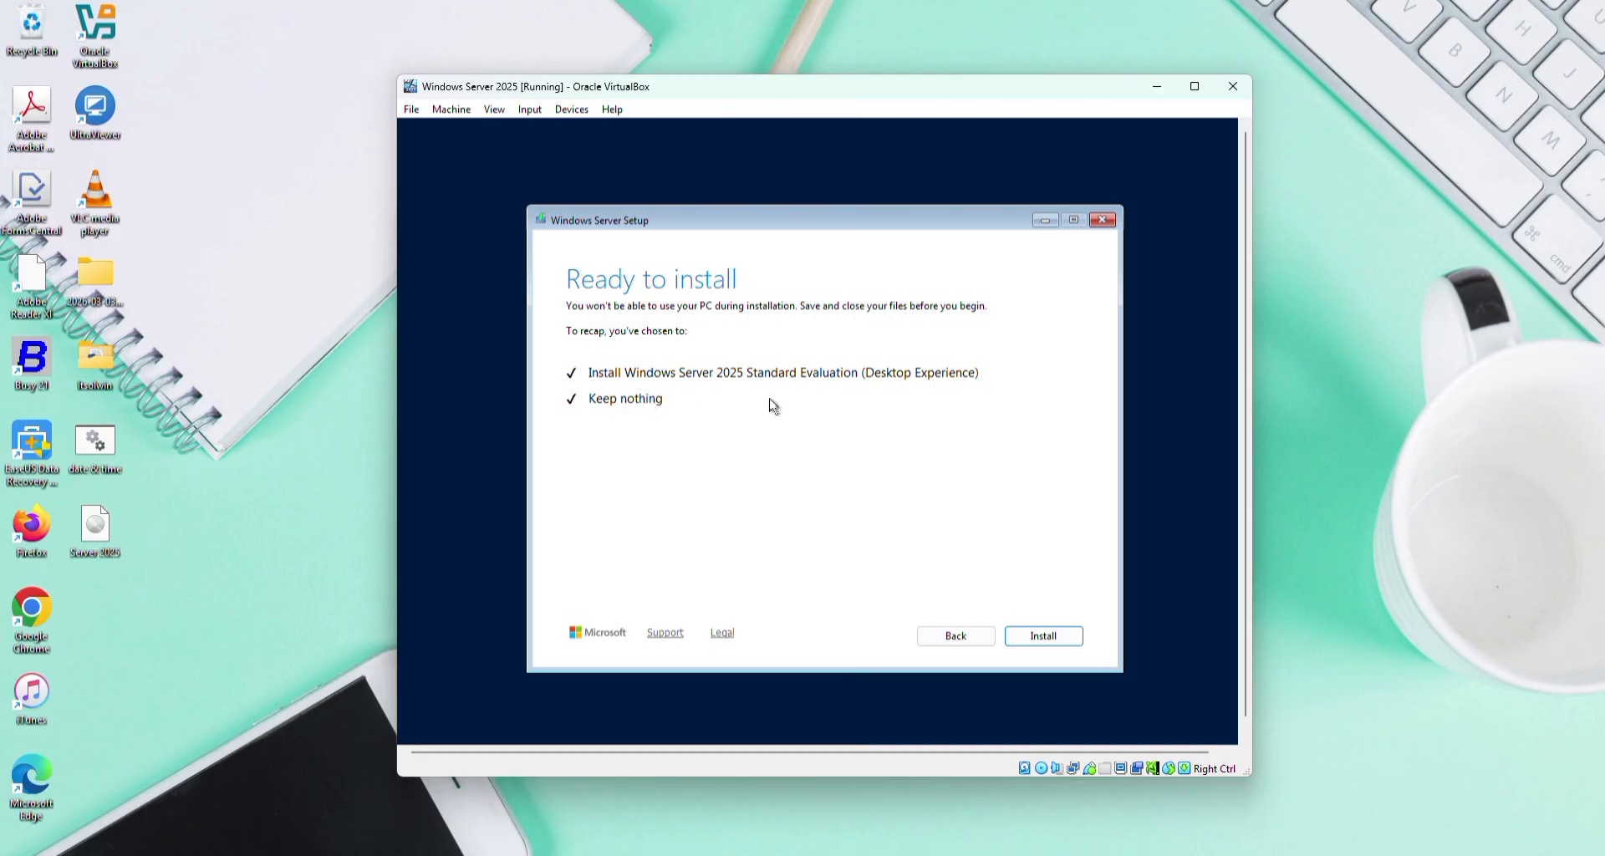
{"action": "left_click", "coordinate": [1034, 637]}
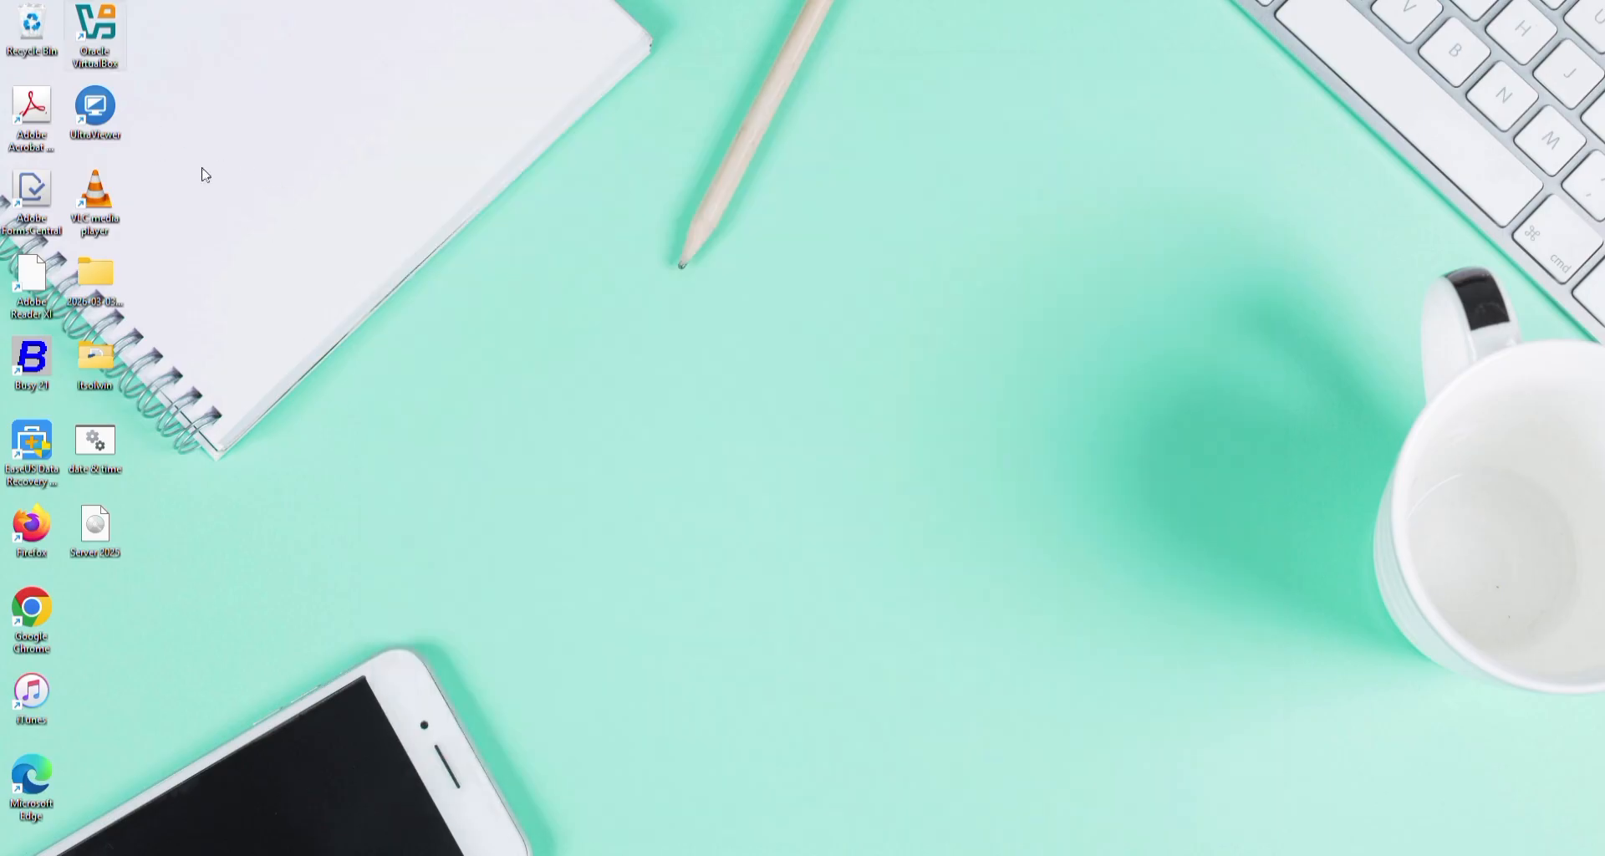
Open Oracle VirtualBox and begin a new virtual machine named Windows Server 2025 without selecting an ISO image
{"action": "double_click", "coordinate": [112, 65]}
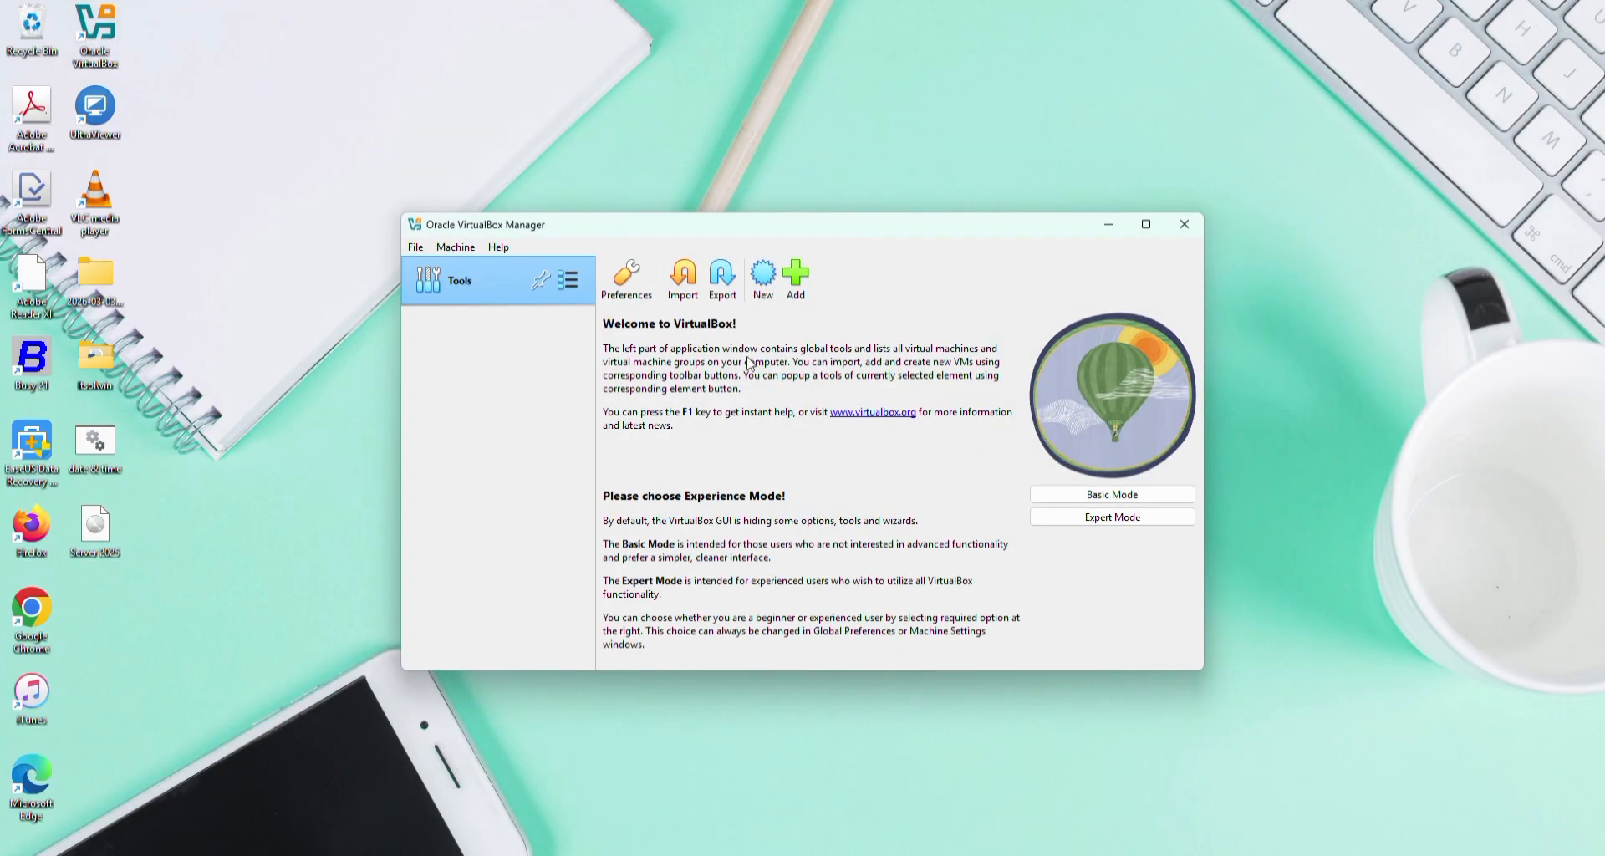
{"action": "left_click", "coordinate": [762, 287]}
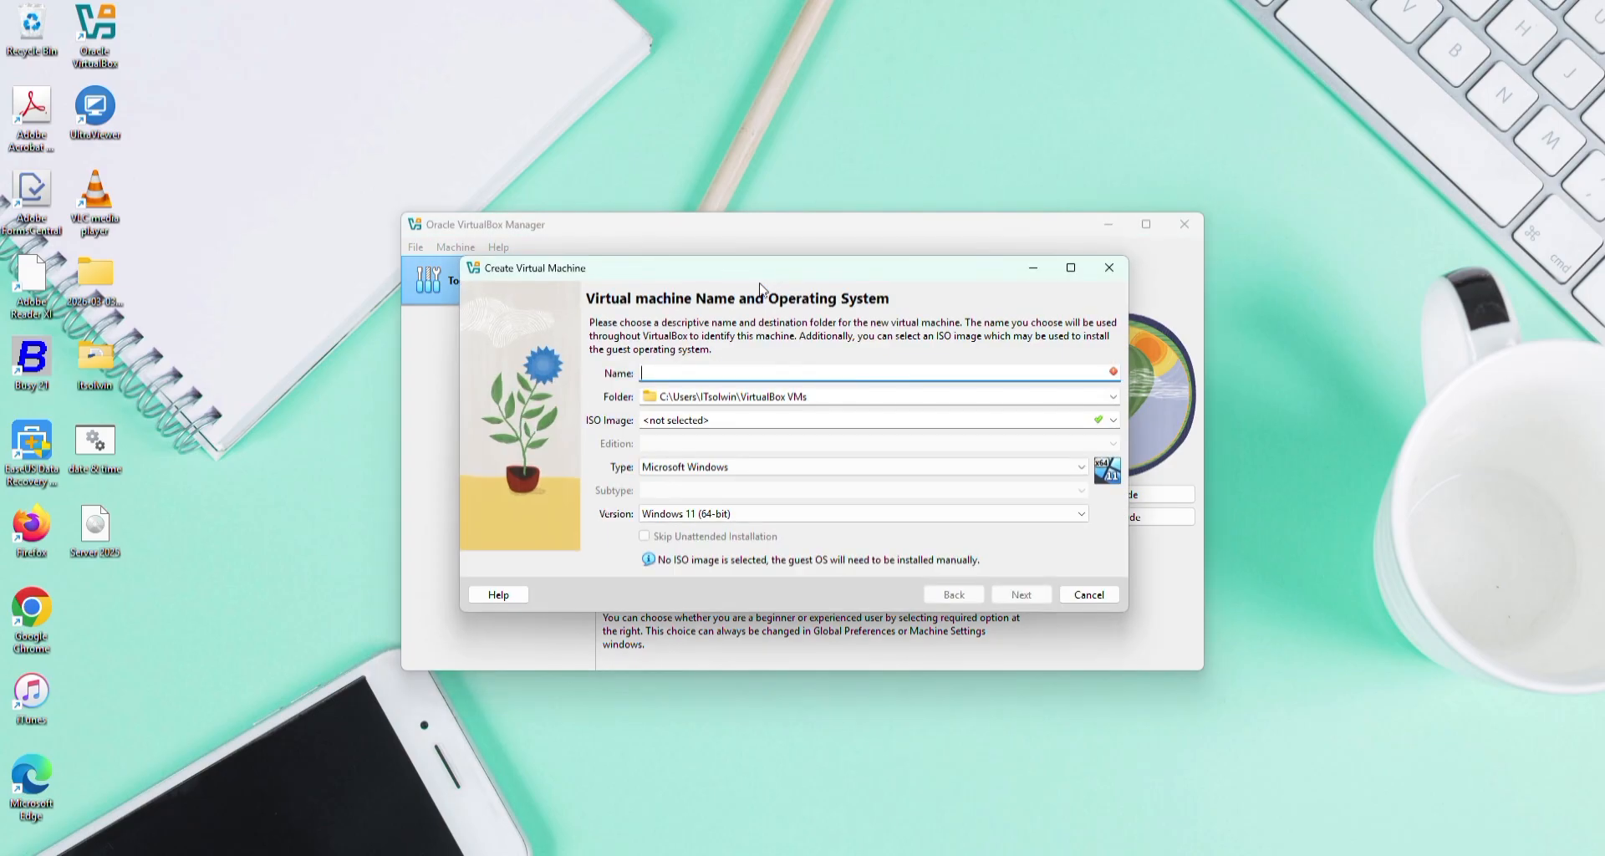
{"action": "type", "text": "Windows Server 202"}
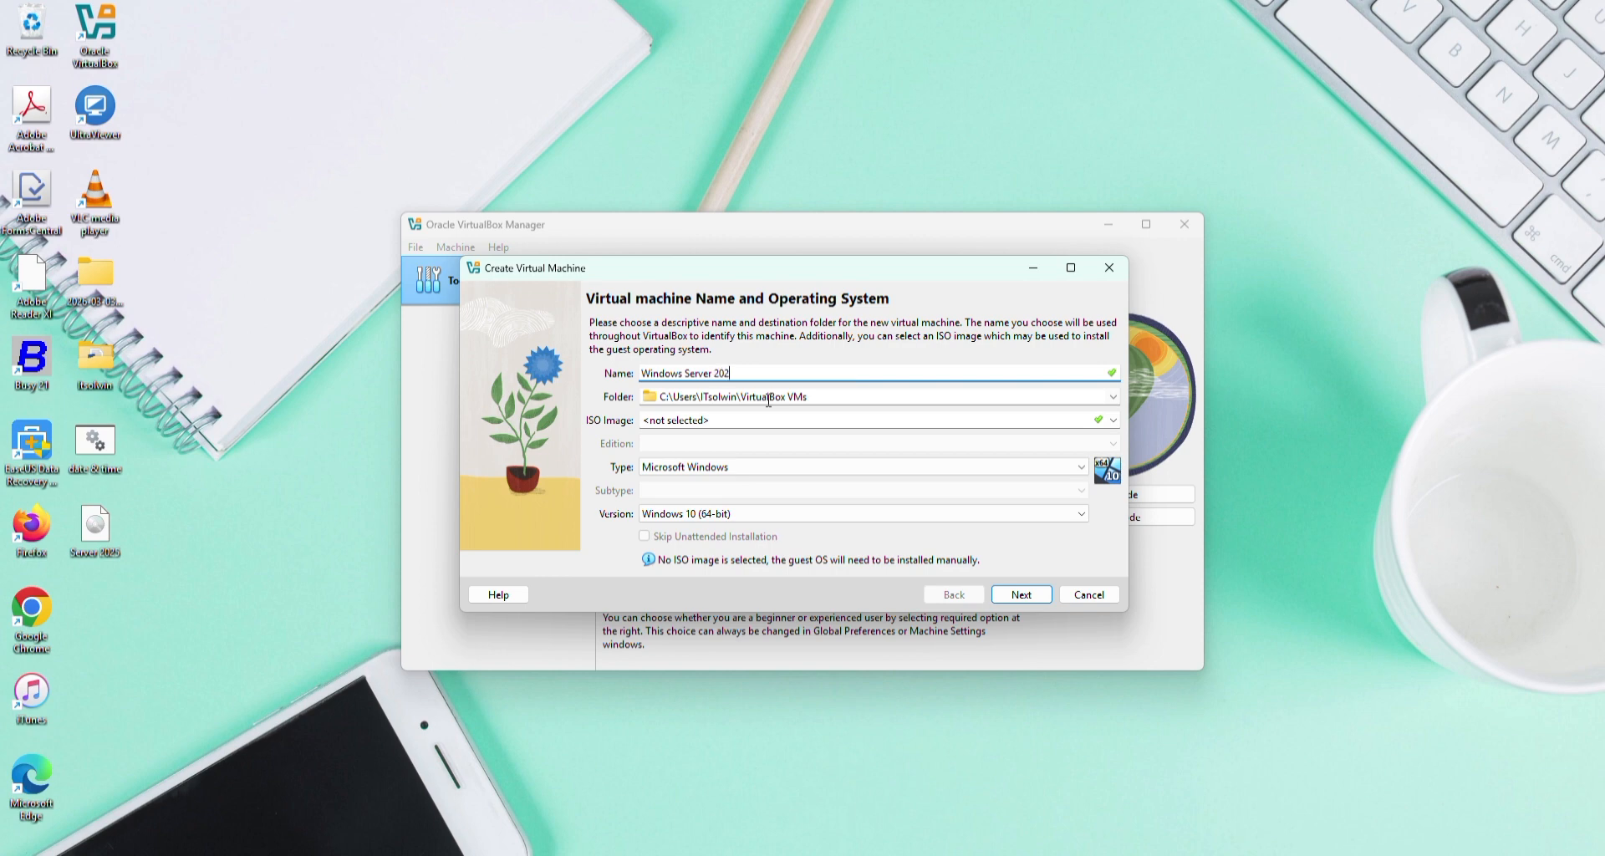
{"action": "type", "text": "5"}
{"action": "left_click", "coordinate": [1045, 600]}
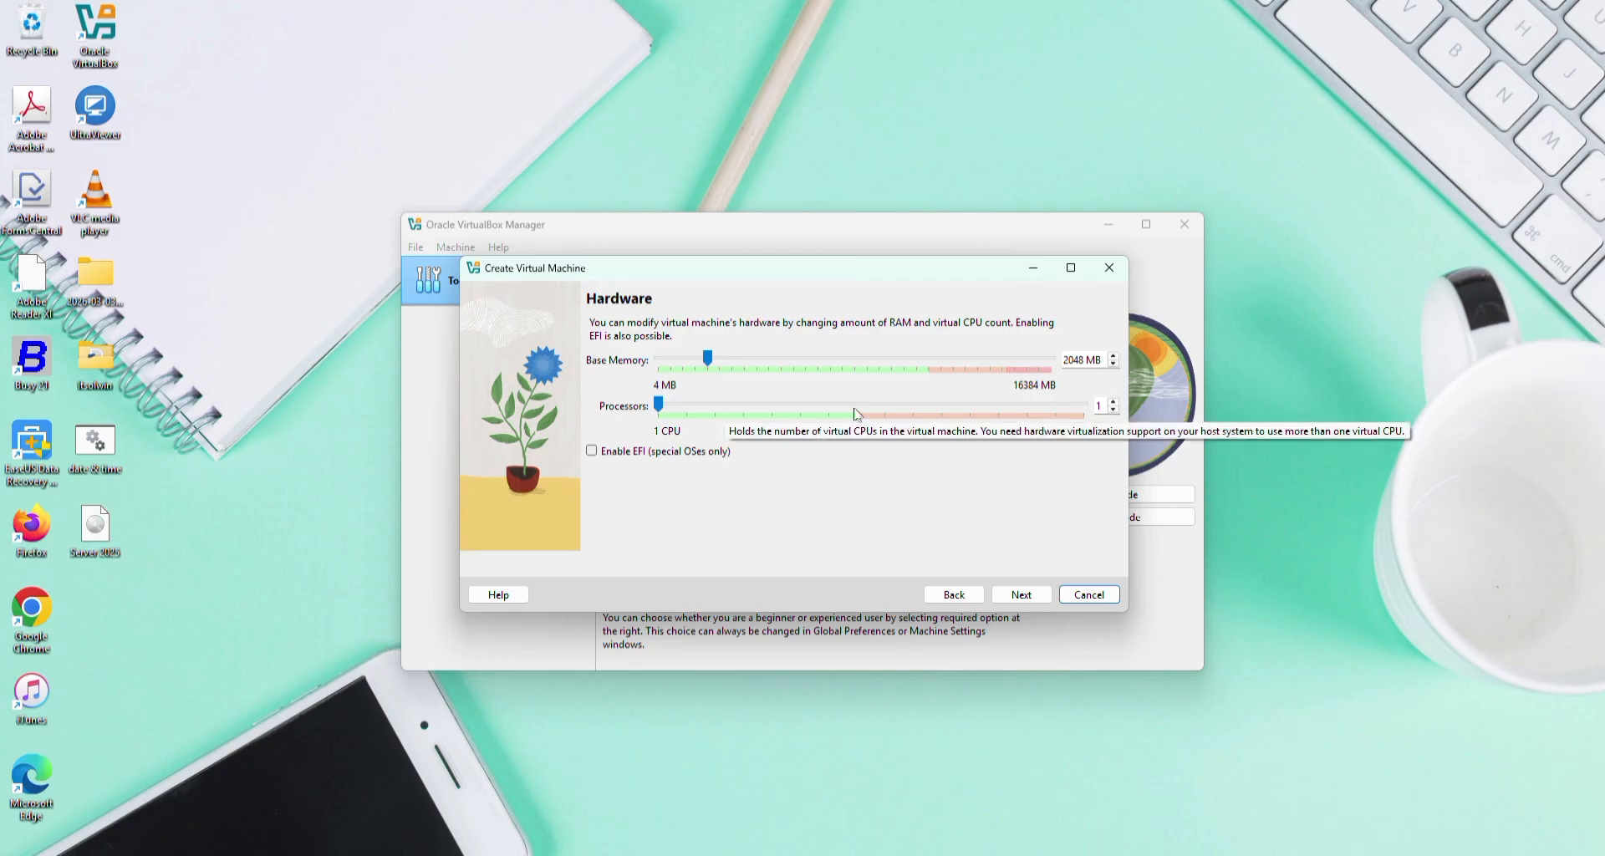
Give the new virtual machine 4096 MB of base memory and 2 processors
{"action": "left_click", "coordinate": [1083, 361]}
{"action": "key", "text": "BackSpace"}
{"action": "key", "text": "BackSpace"}
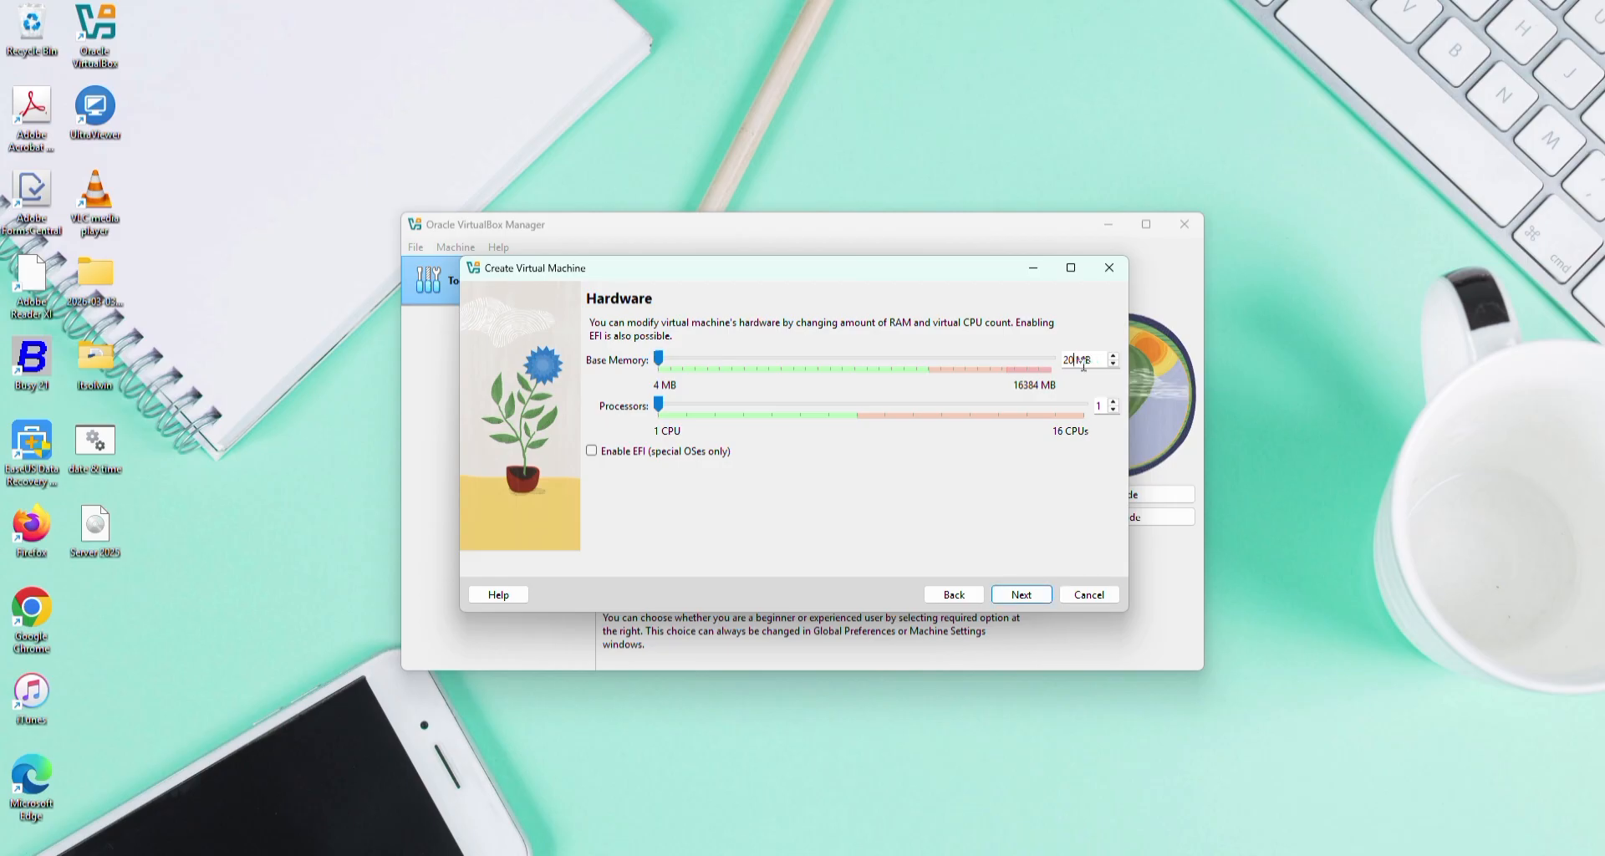
{"action": "type", "text": "4096"}
{"action": "left_click", "coordinate": [1113, 402]}
{"action": "left_click", "coordinate": [1018, 599]}
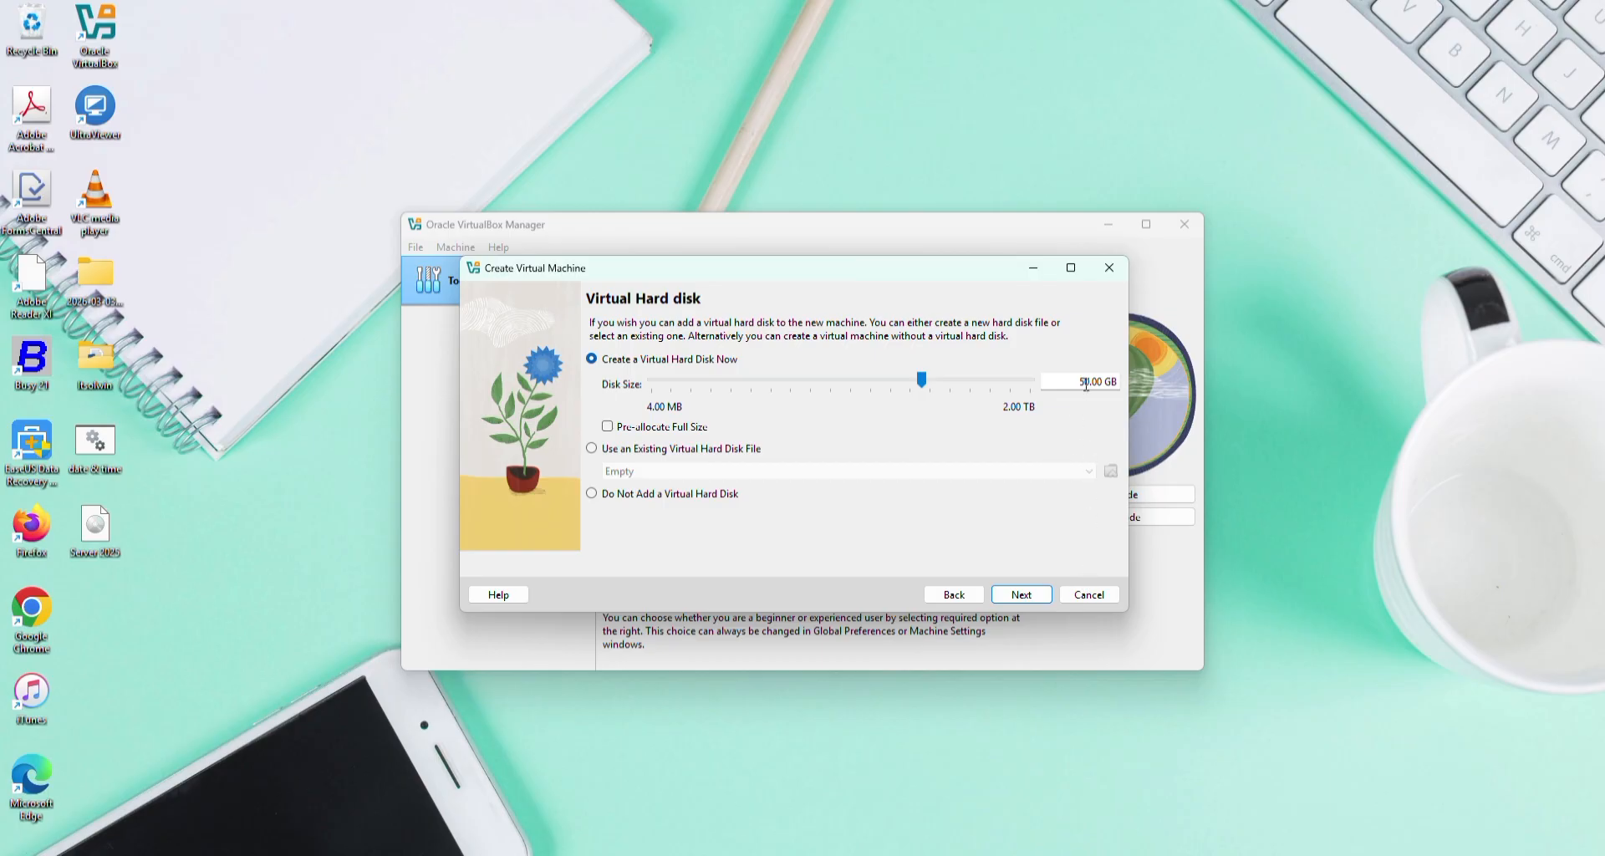
Set the new virtual hard disk's size to 100 GB and finish creating the virtual machine
{"action": "type", "text": "10"}
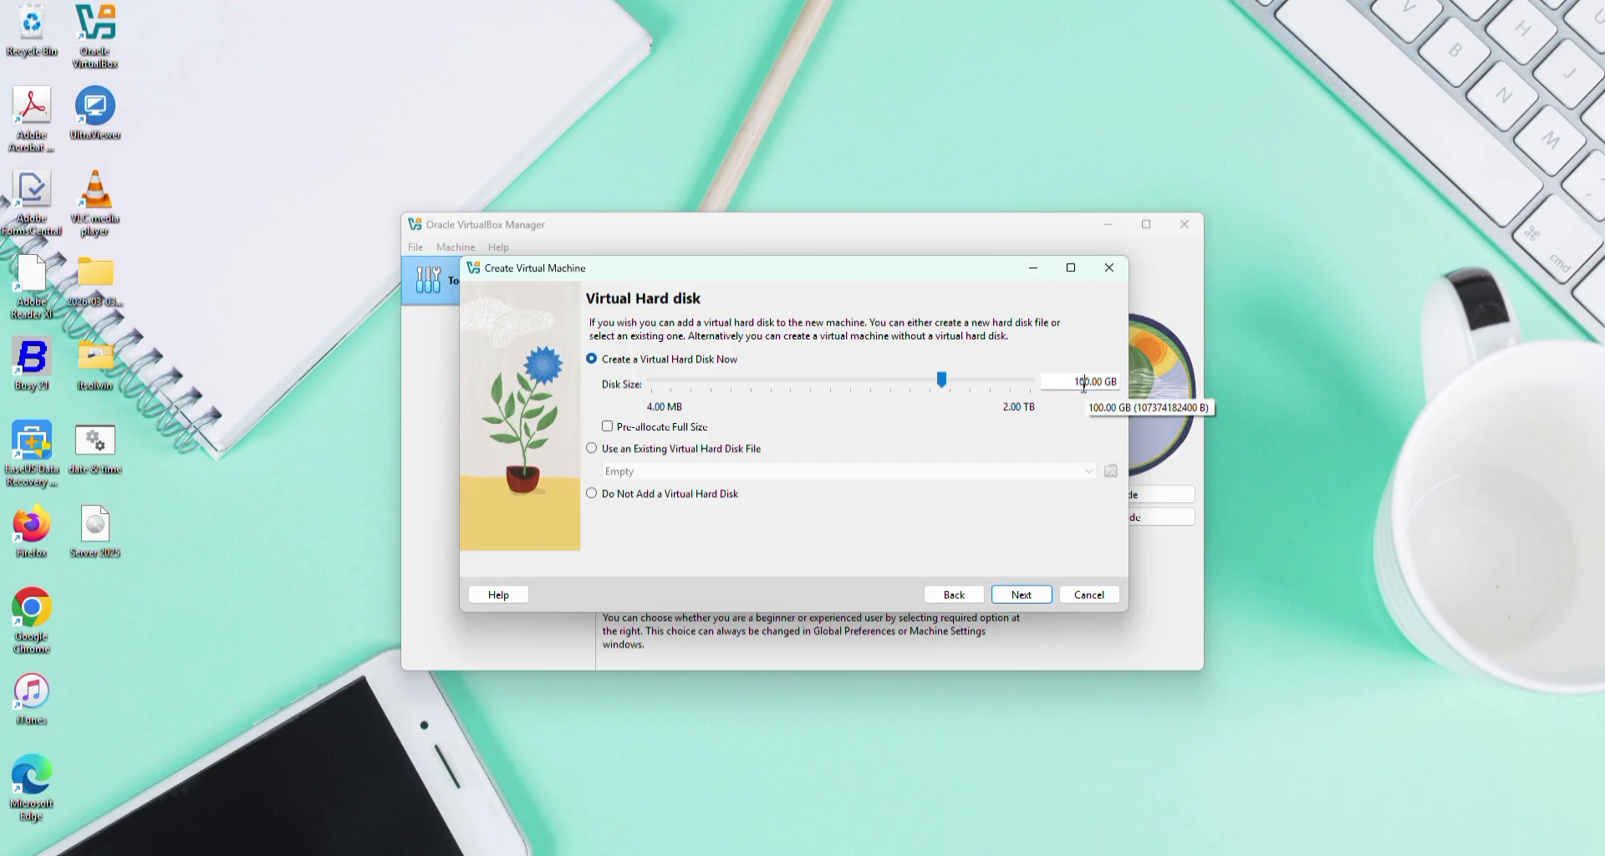
{"action": "left_click", "coordinate": [1009, 599]}
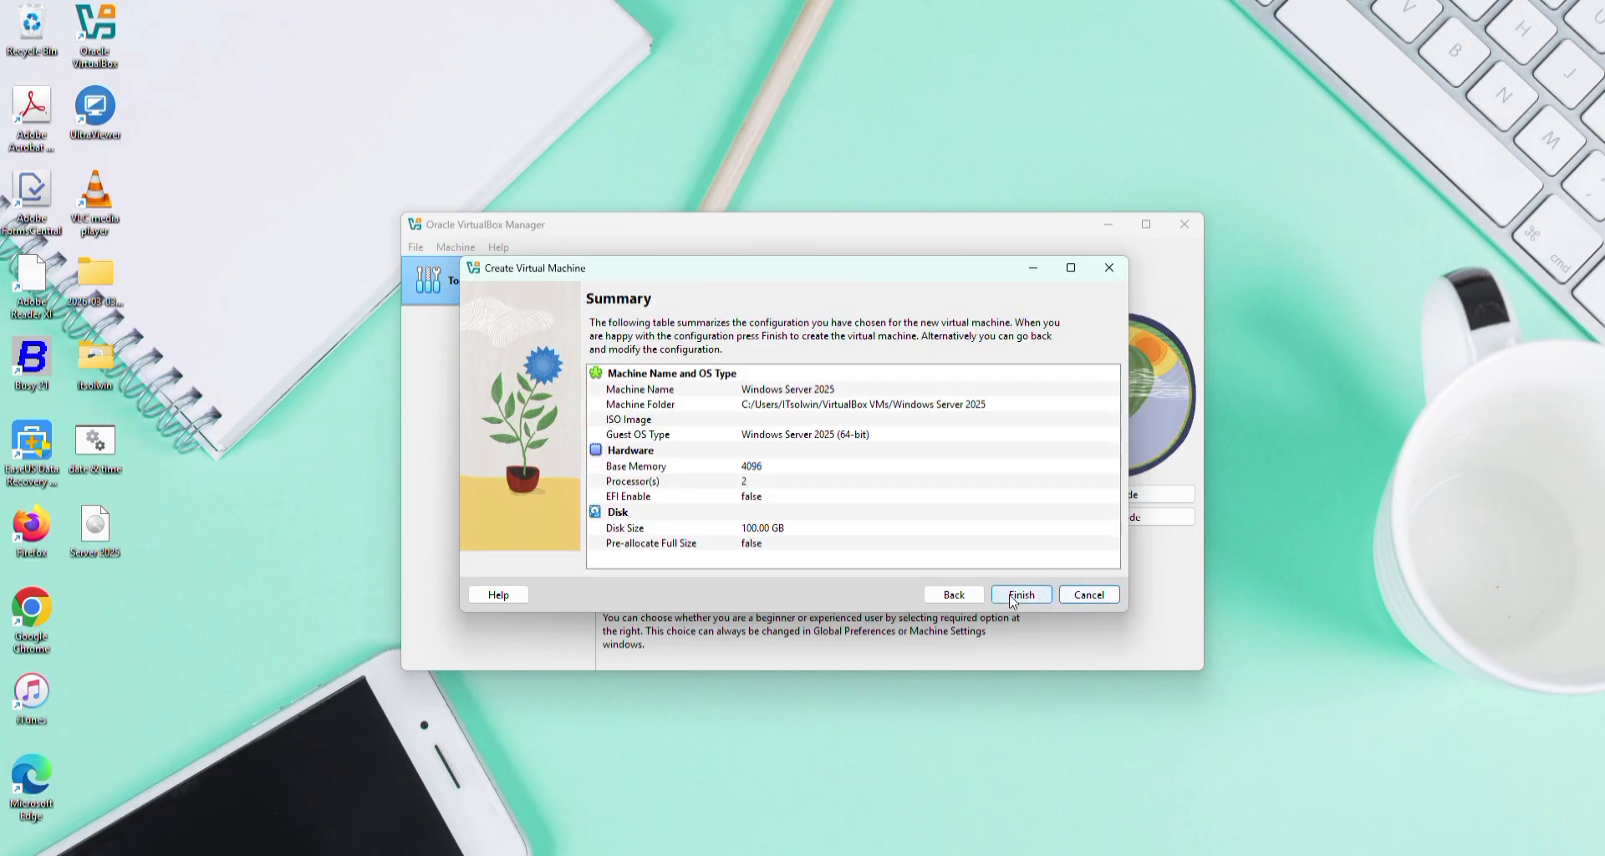
{"action": "left_click", "coordinate": [1012, 596]}
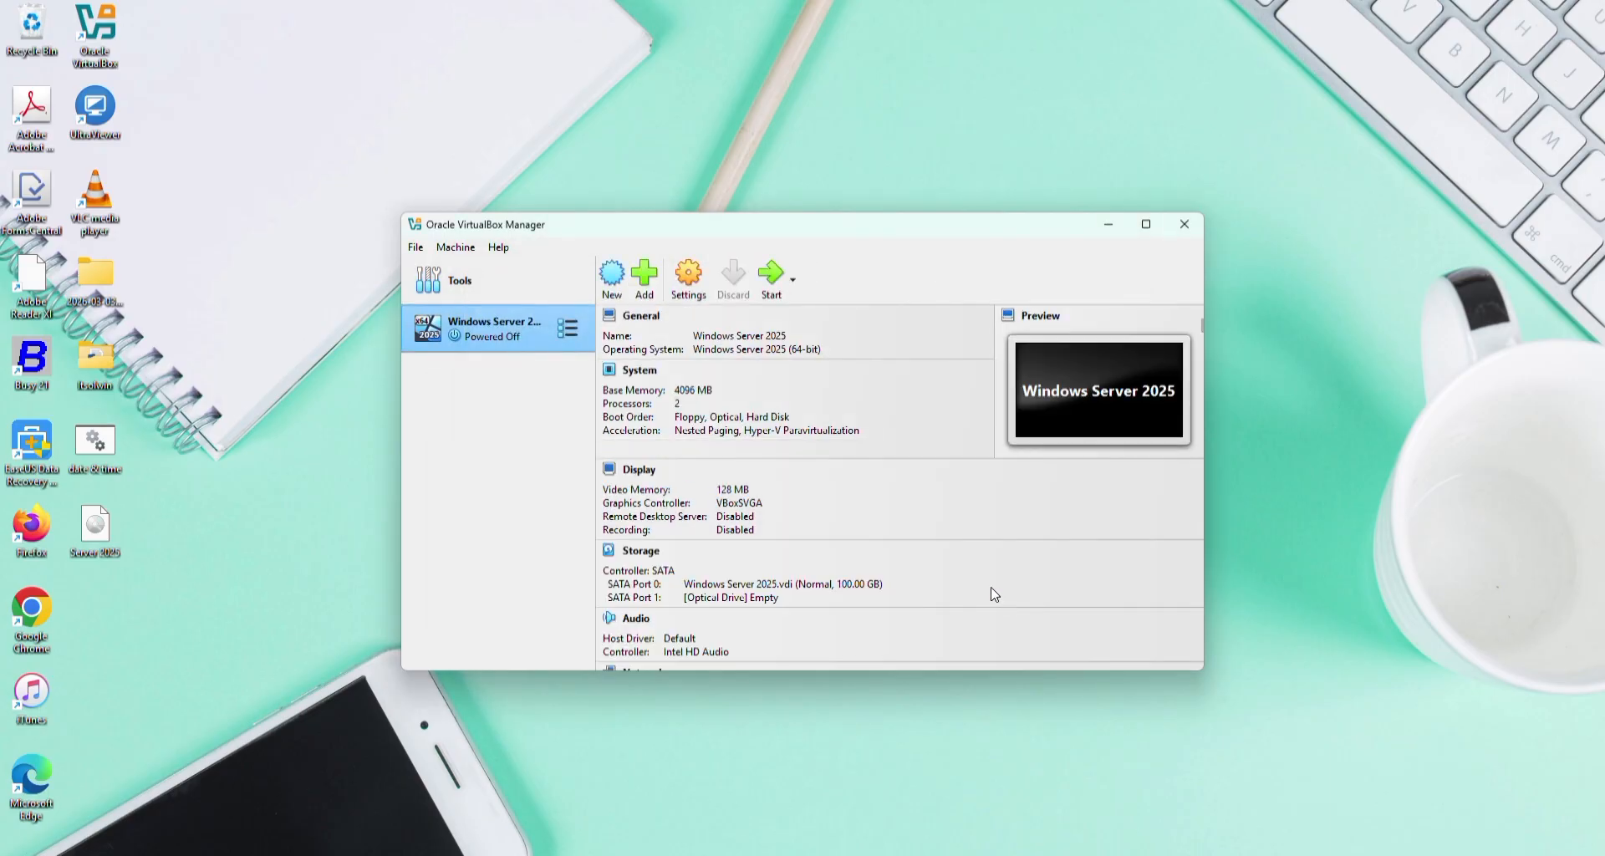
Attach the Server 2025 disc image from the Desktop to the virtual machine's empty optical drive, save the settings and start the machine
{"action": "right_click", "coordinate": [520, 337]}
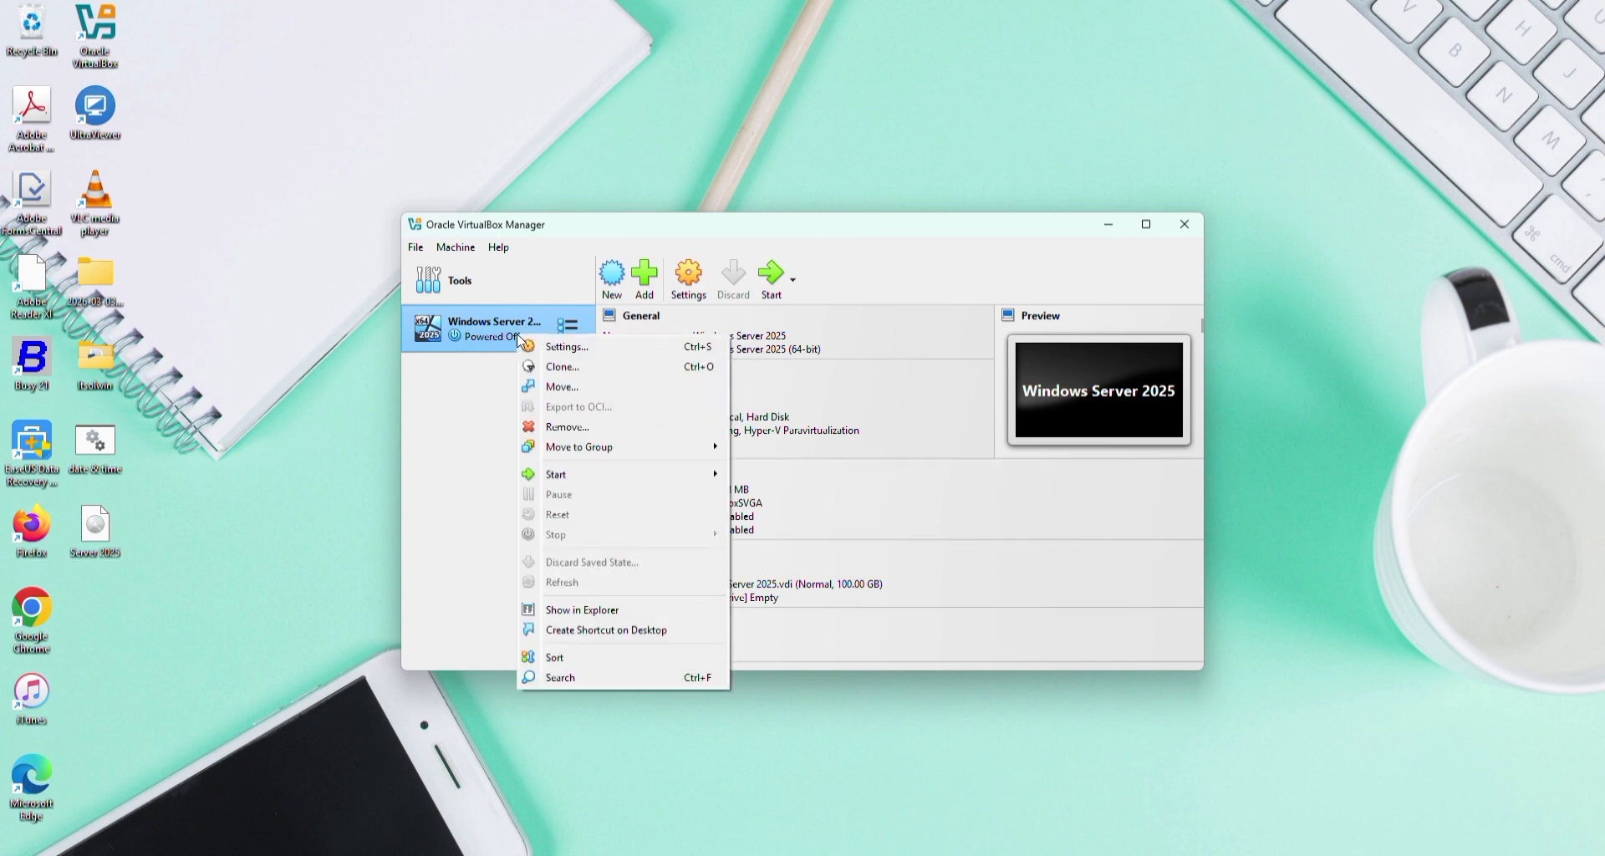
{"action": "left_click", "coordinate": [564, 346]}
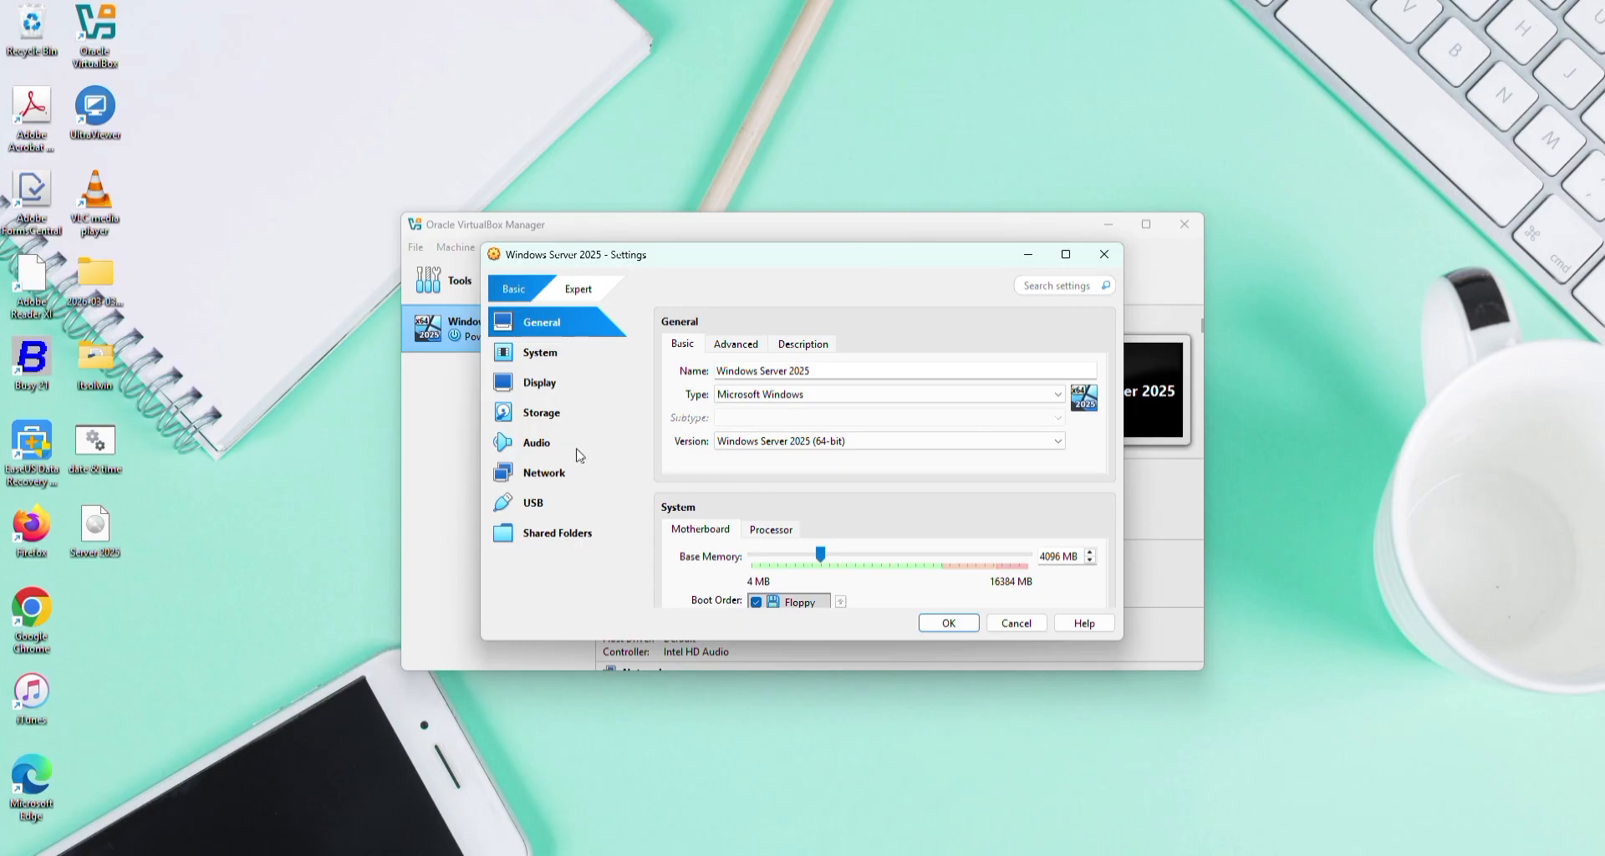
{"action": "left_click", "coordinate": [559, 418]}
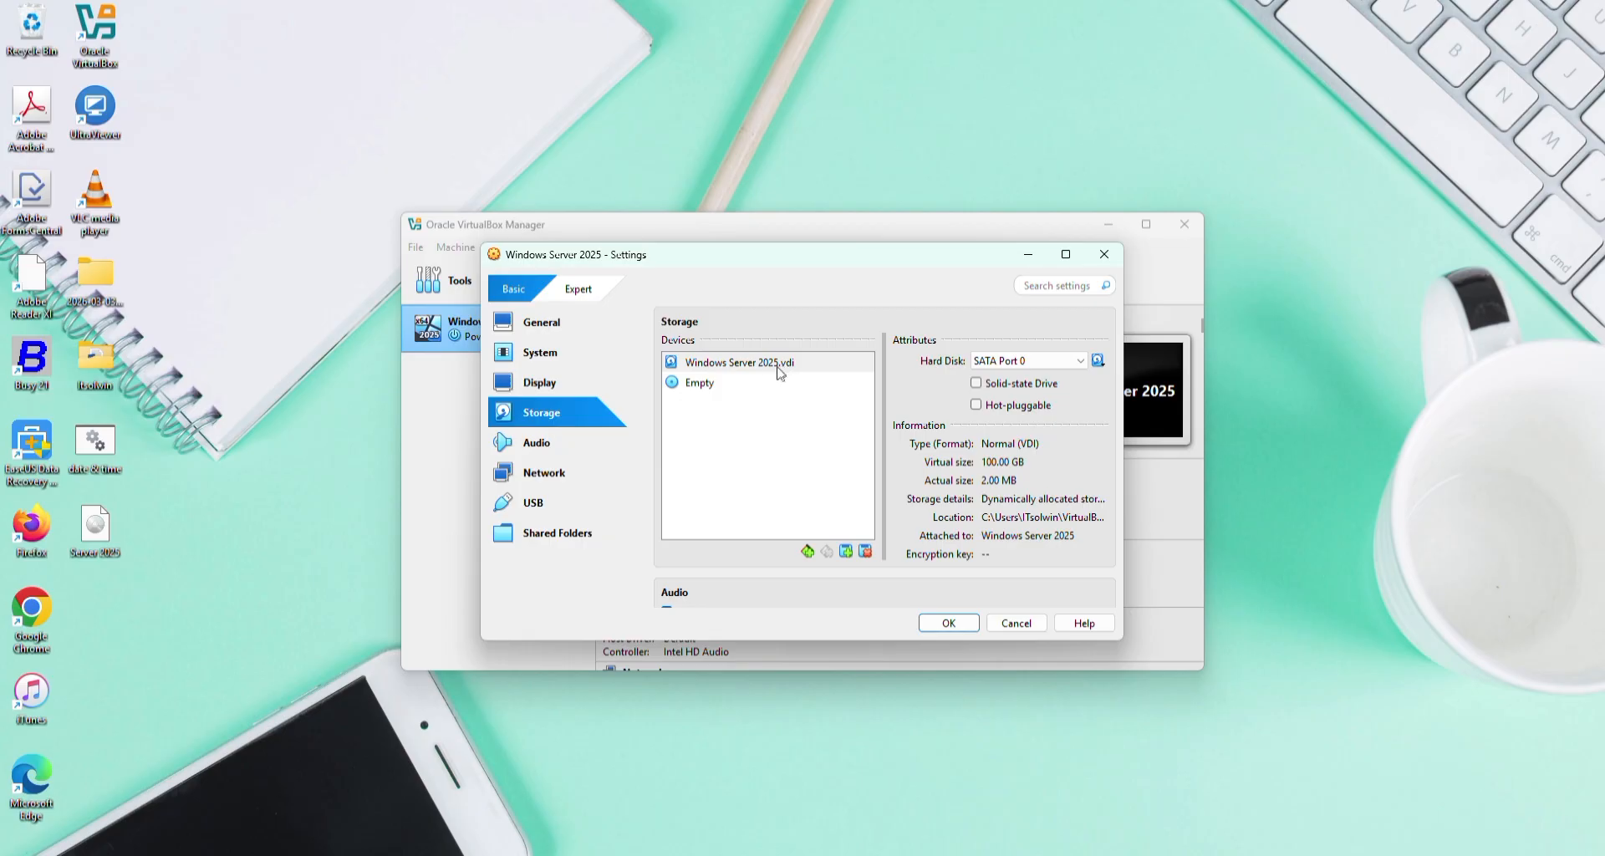
{"action": "left_click", "coordinate": [694, 385]}
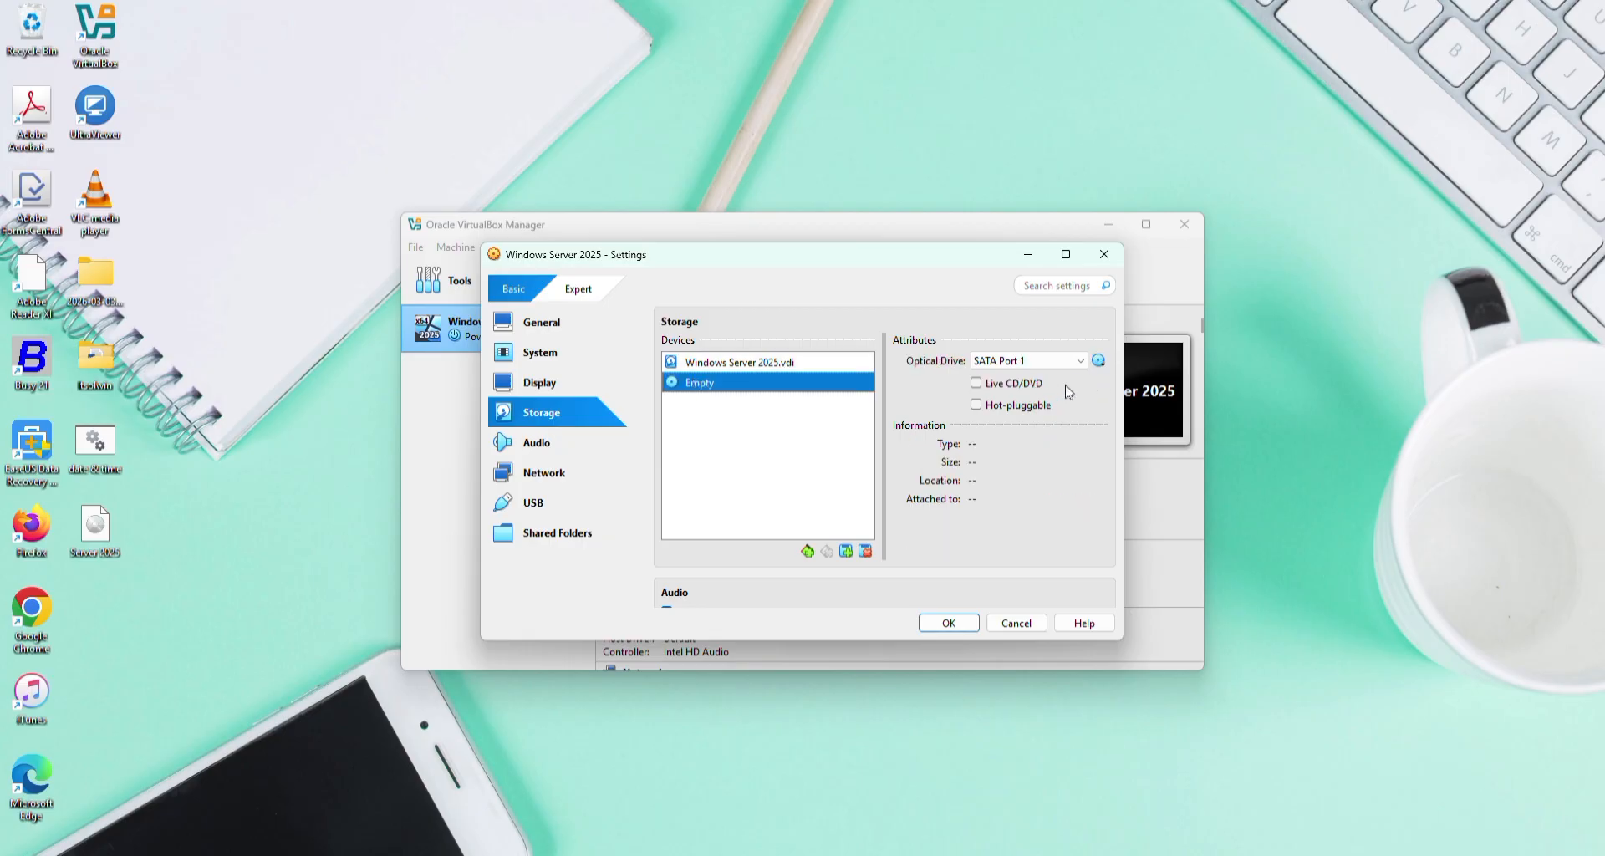
{"action": "left_click", "coordinate": [1099, 361]}
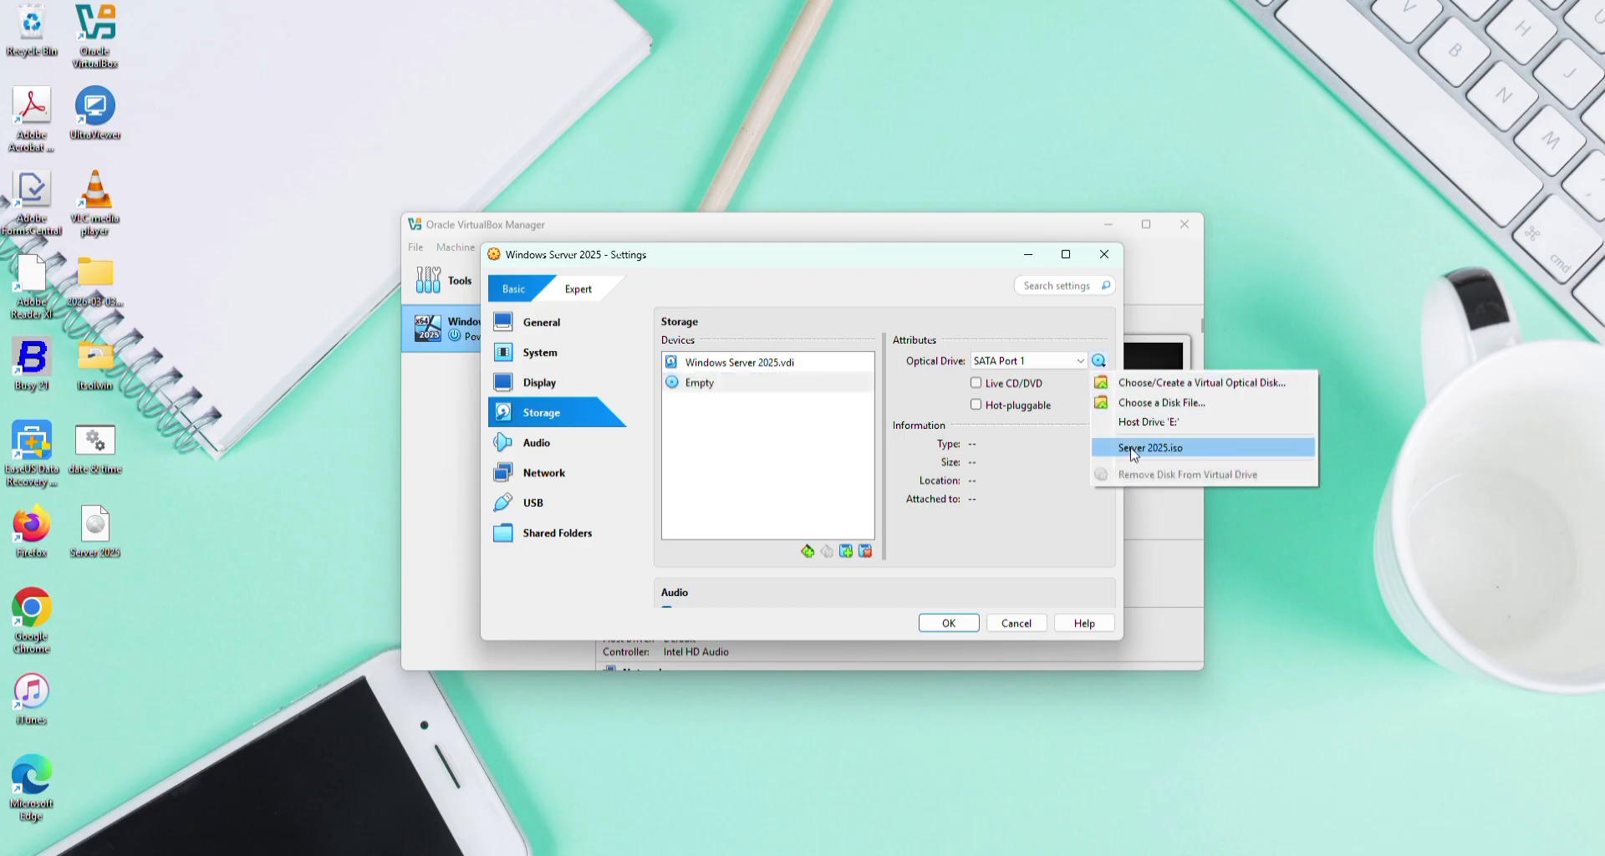
{"action": "left_click", "coordinate": [1161, 402]}
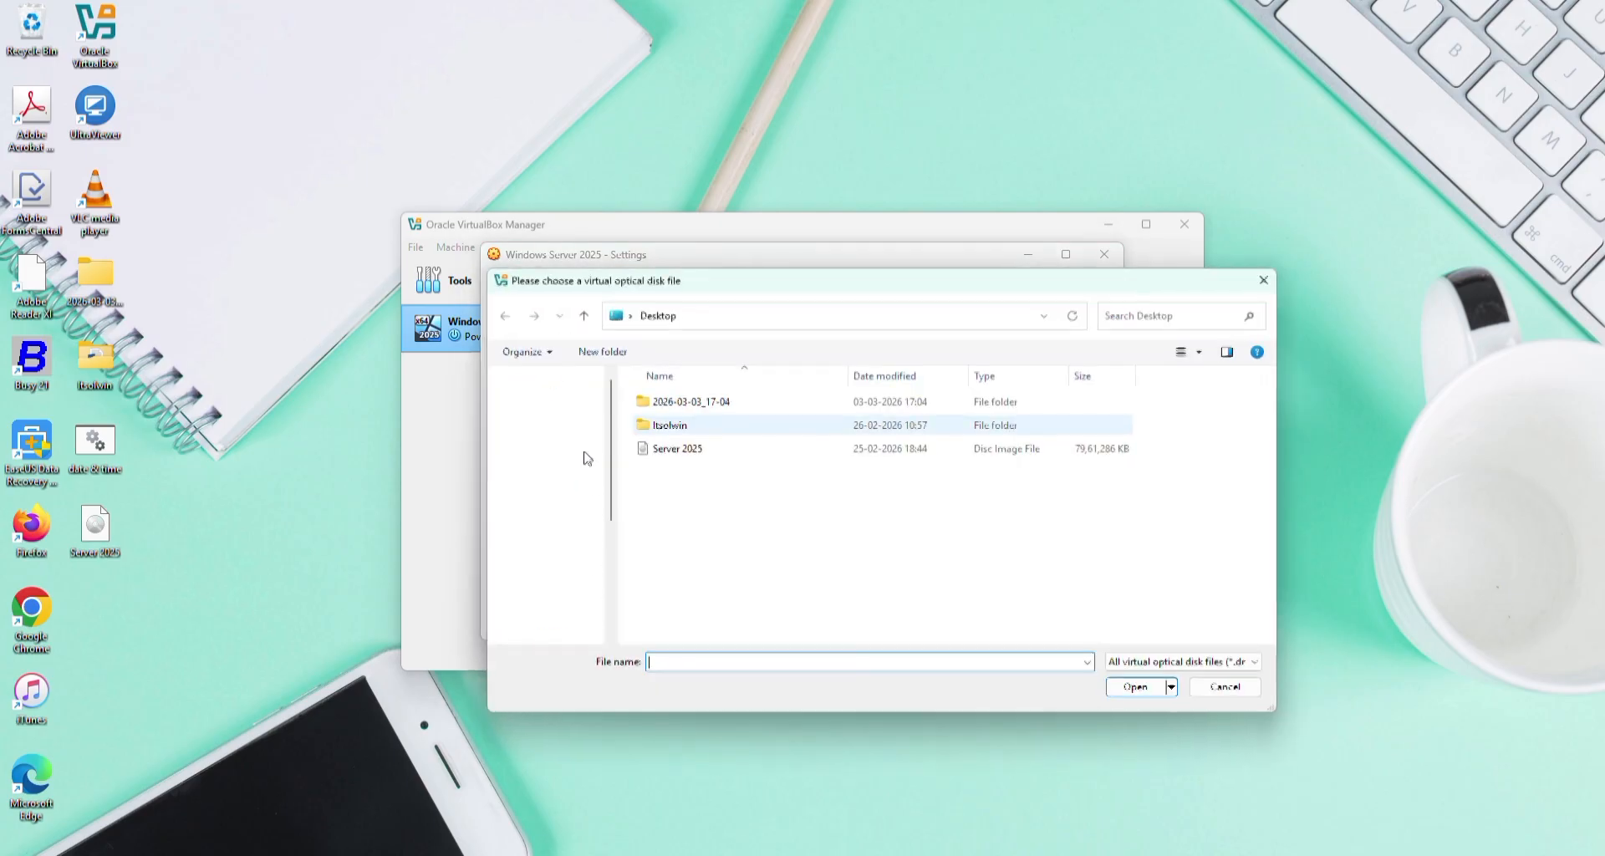
{"action": "left_click", "coordinate": [686, 450]}
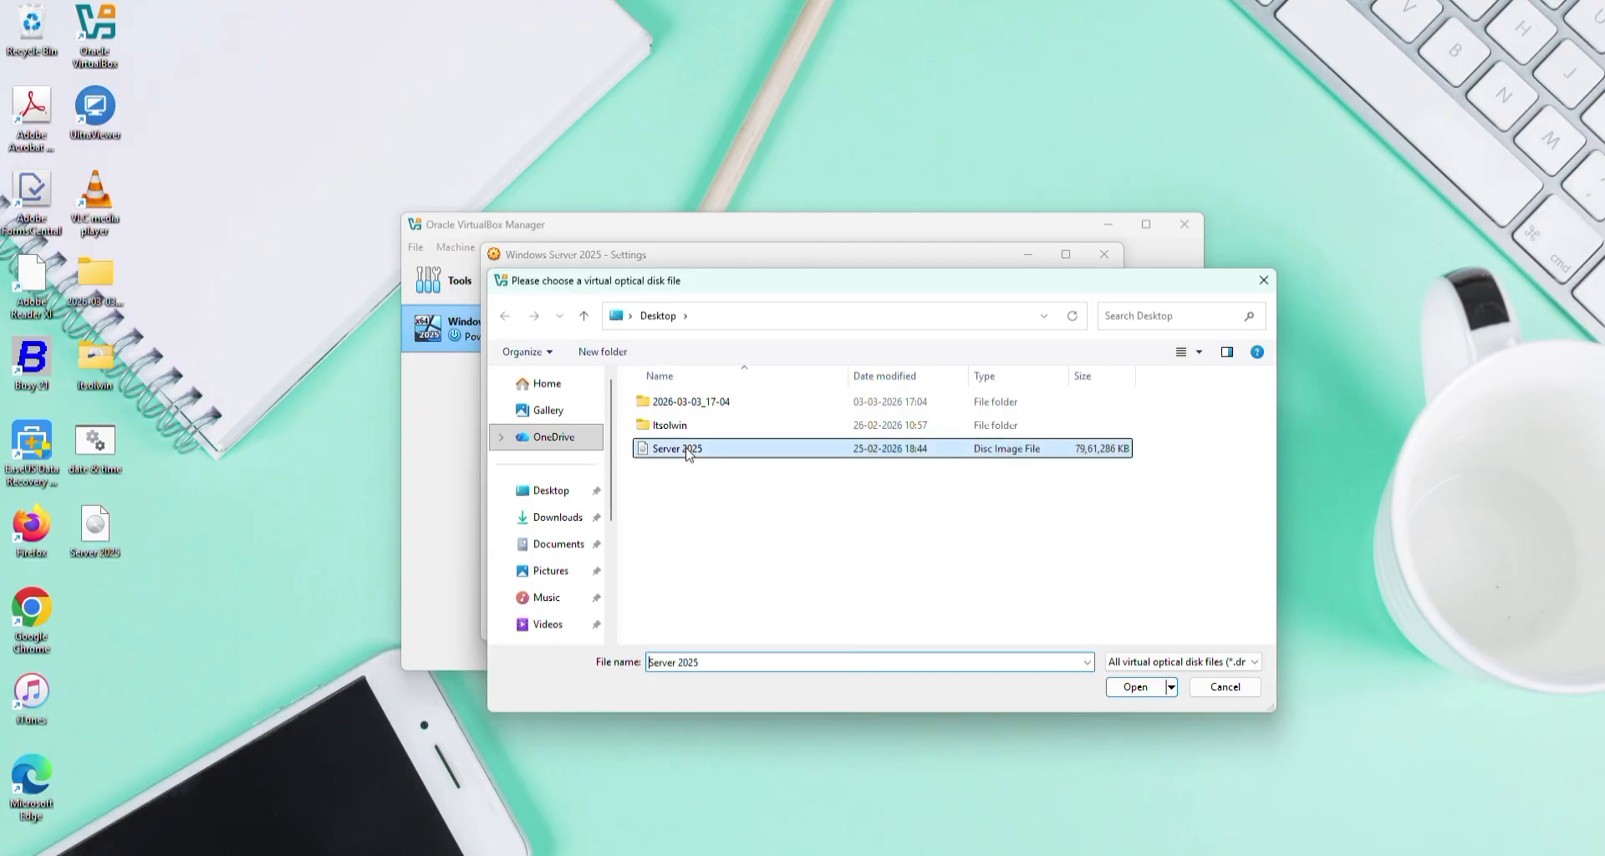
{"action": "left_click", "coordinate": [1135, 686]}
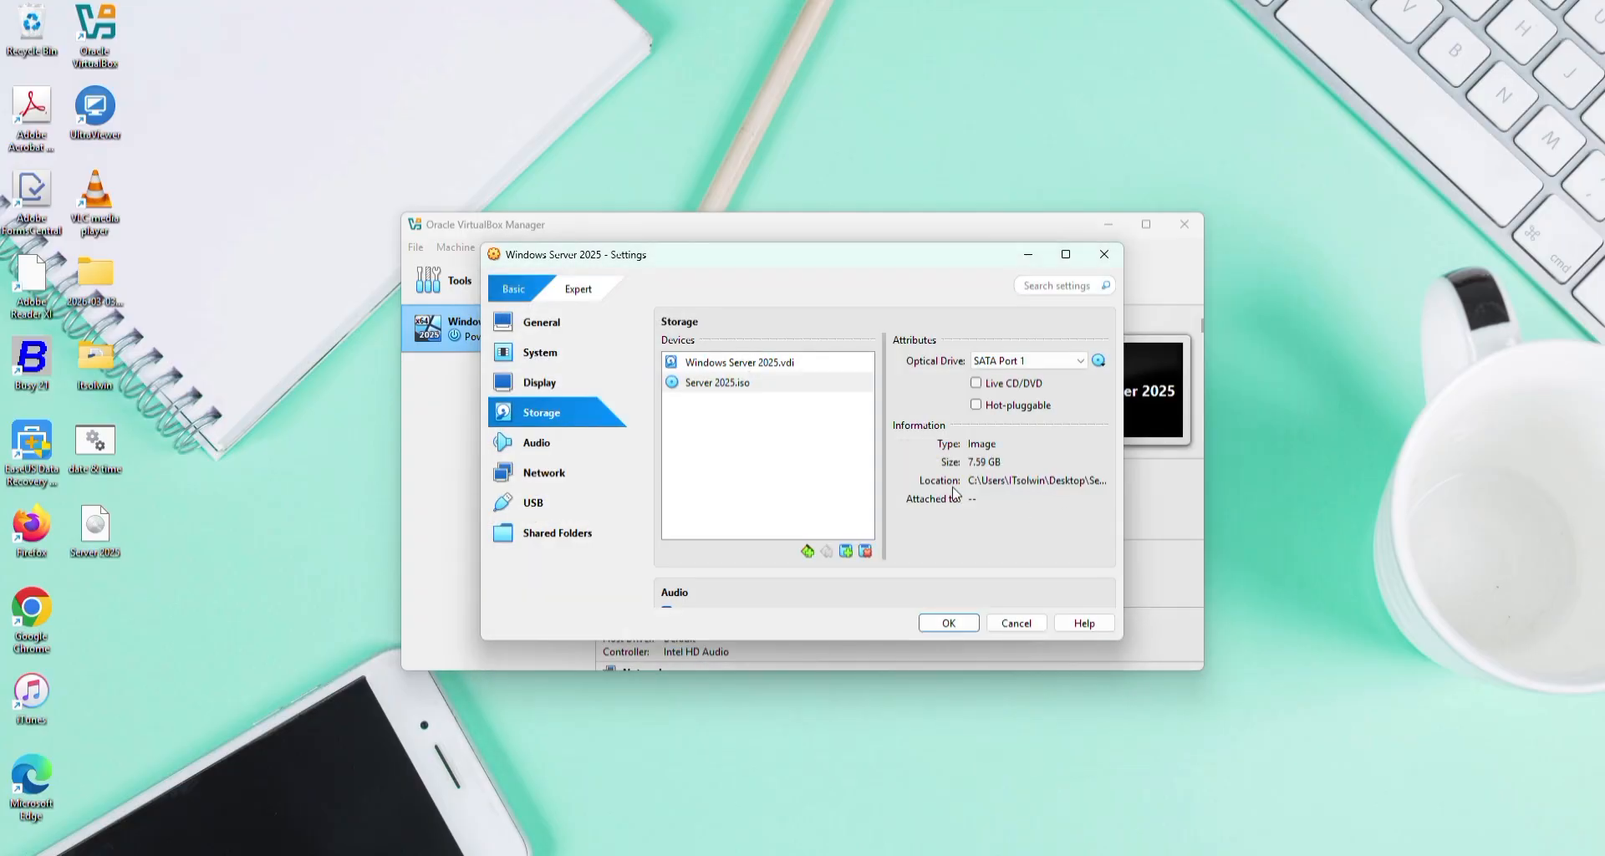
{"action": "left_click", "coordinate": [949, 623]}
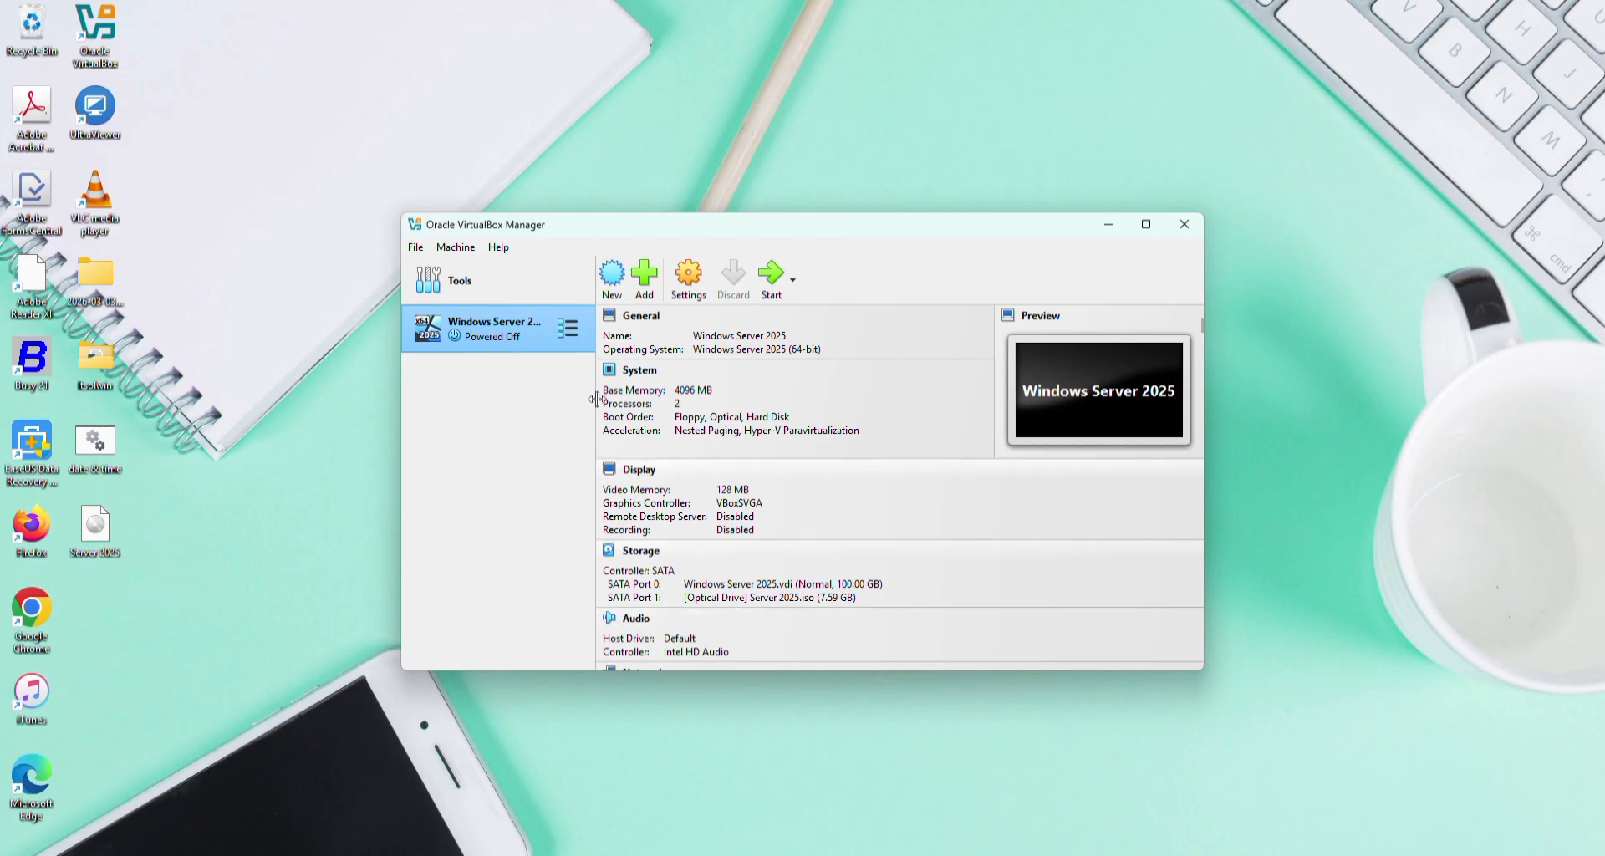
{"action": "right_click", "coordinate": [506, 331]}
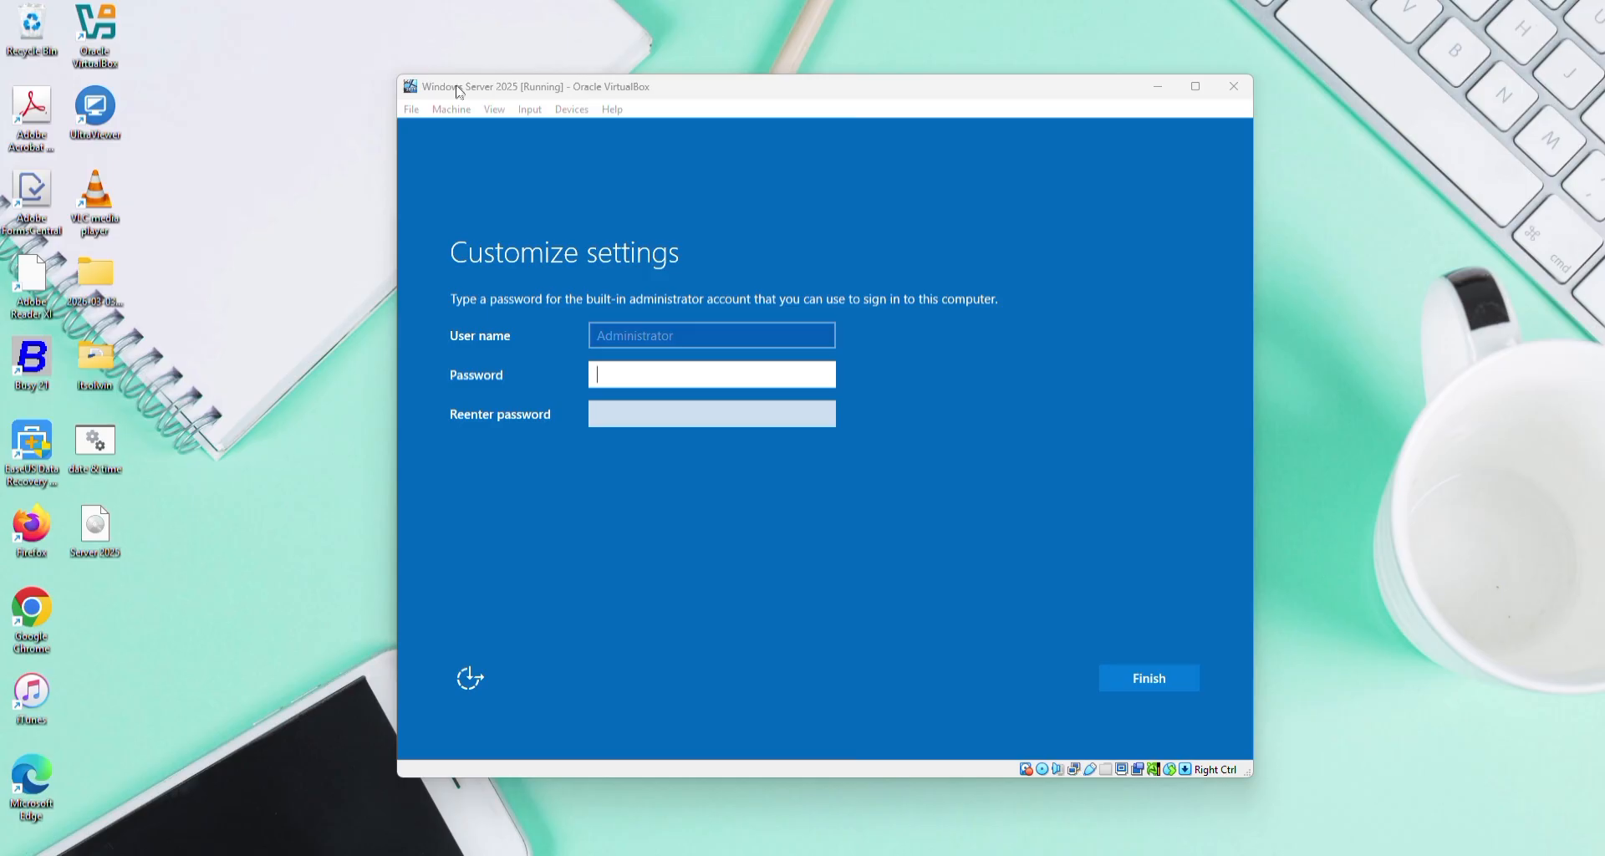
Enter and re-enter a password for the built-in administrator account and finish the Windows Server setup
{"action": "left_click", "coordinate": [643, 379]}
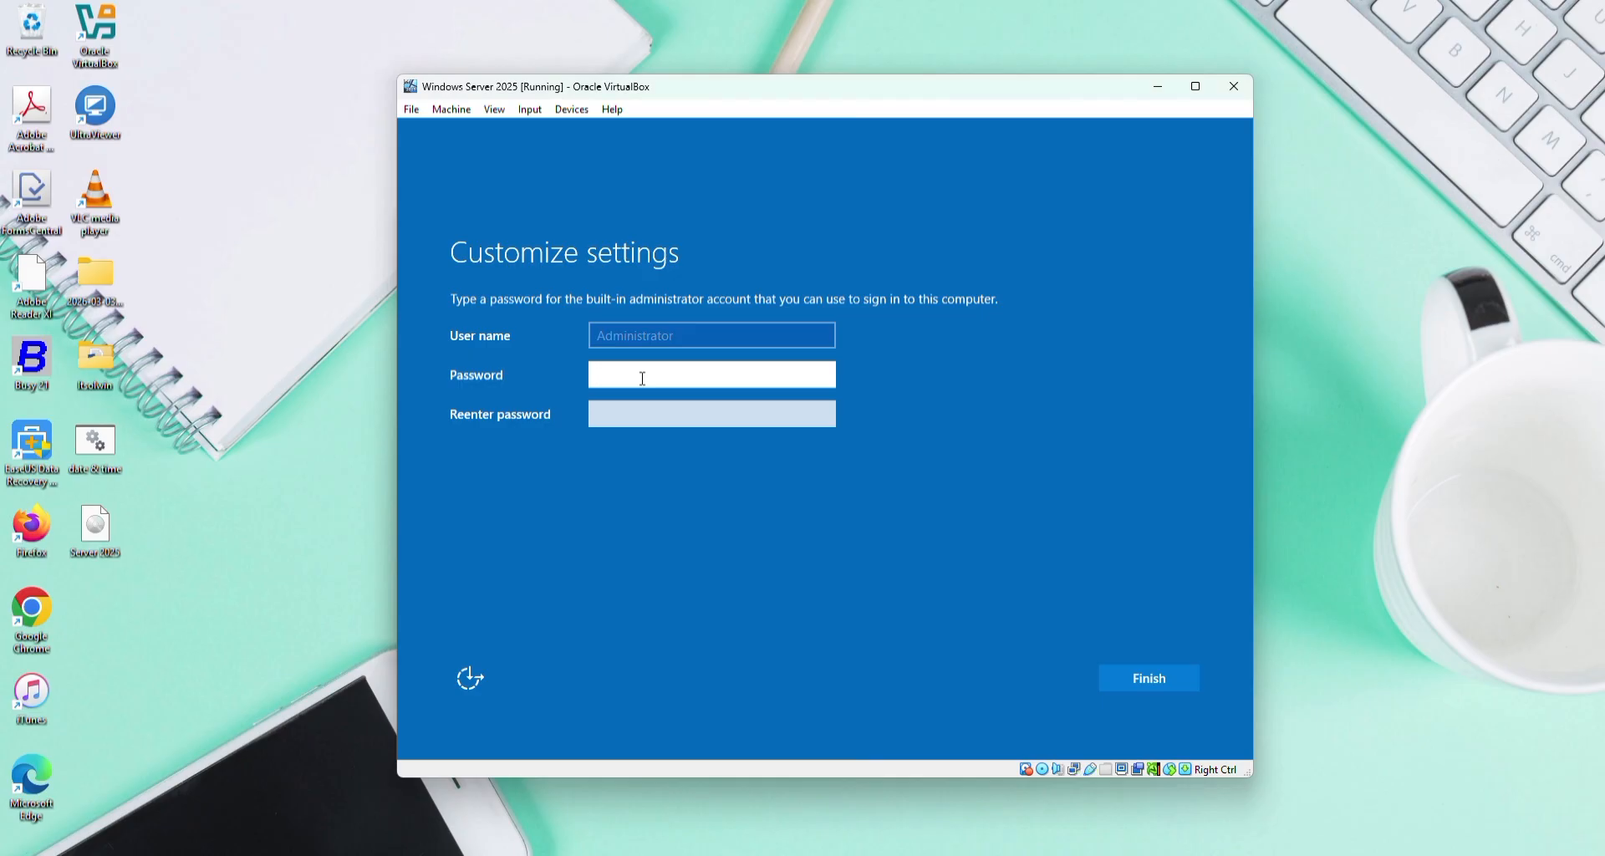
{"action": "type", "text": "P"}
{"action": "left_click", "coordinate": [833, 26]}
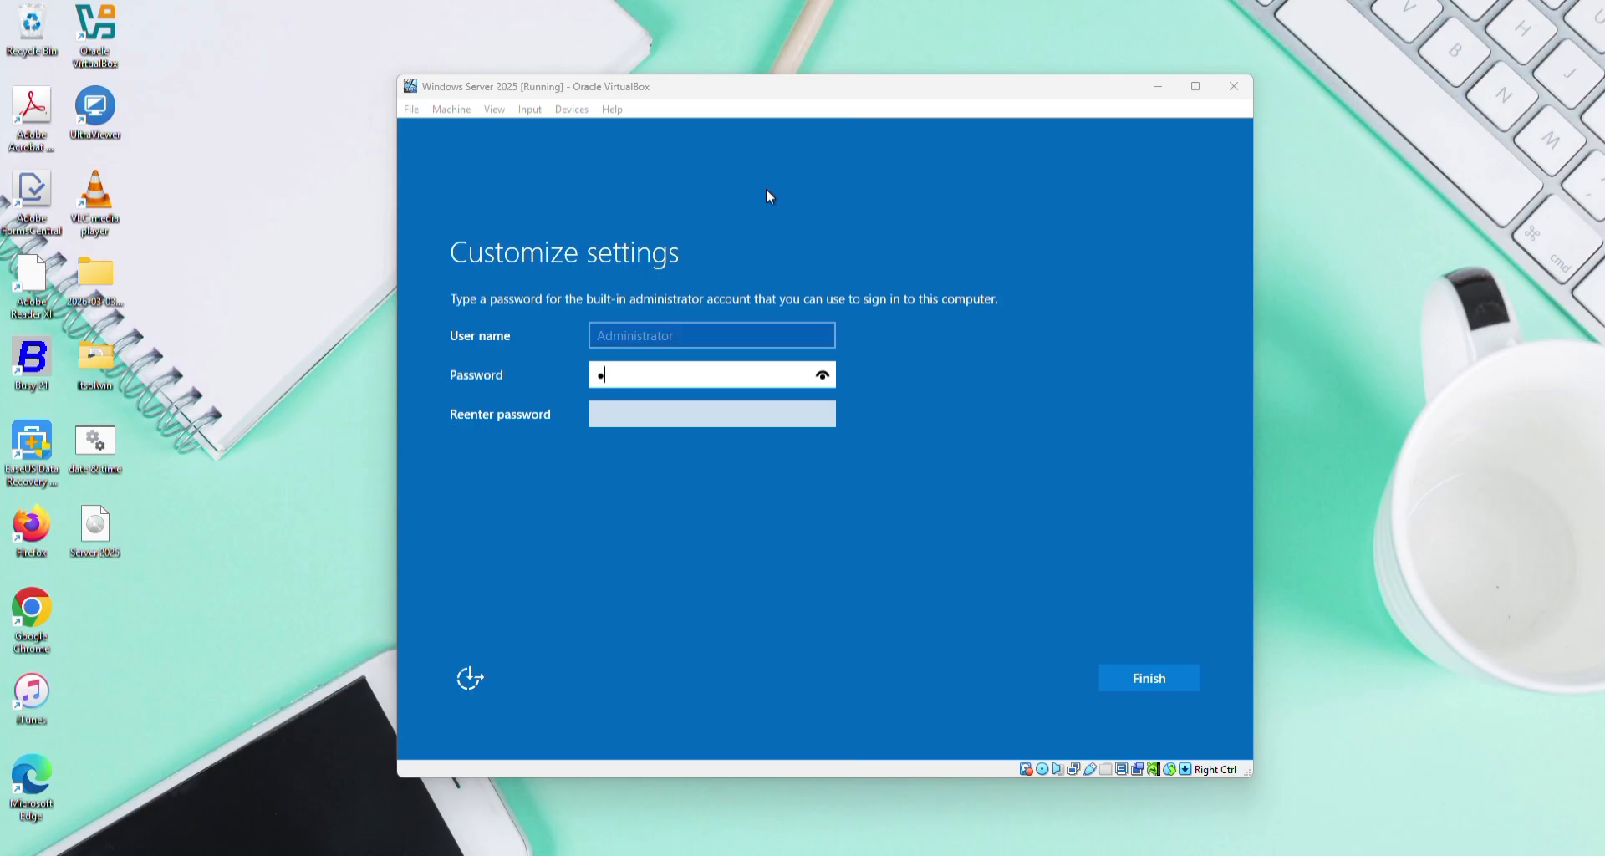
{"action": "left_click", "coordinate": [709, 378]}
{"action": "key", "text": "BackSpace"}
{"action": "type", "text": "•••"}
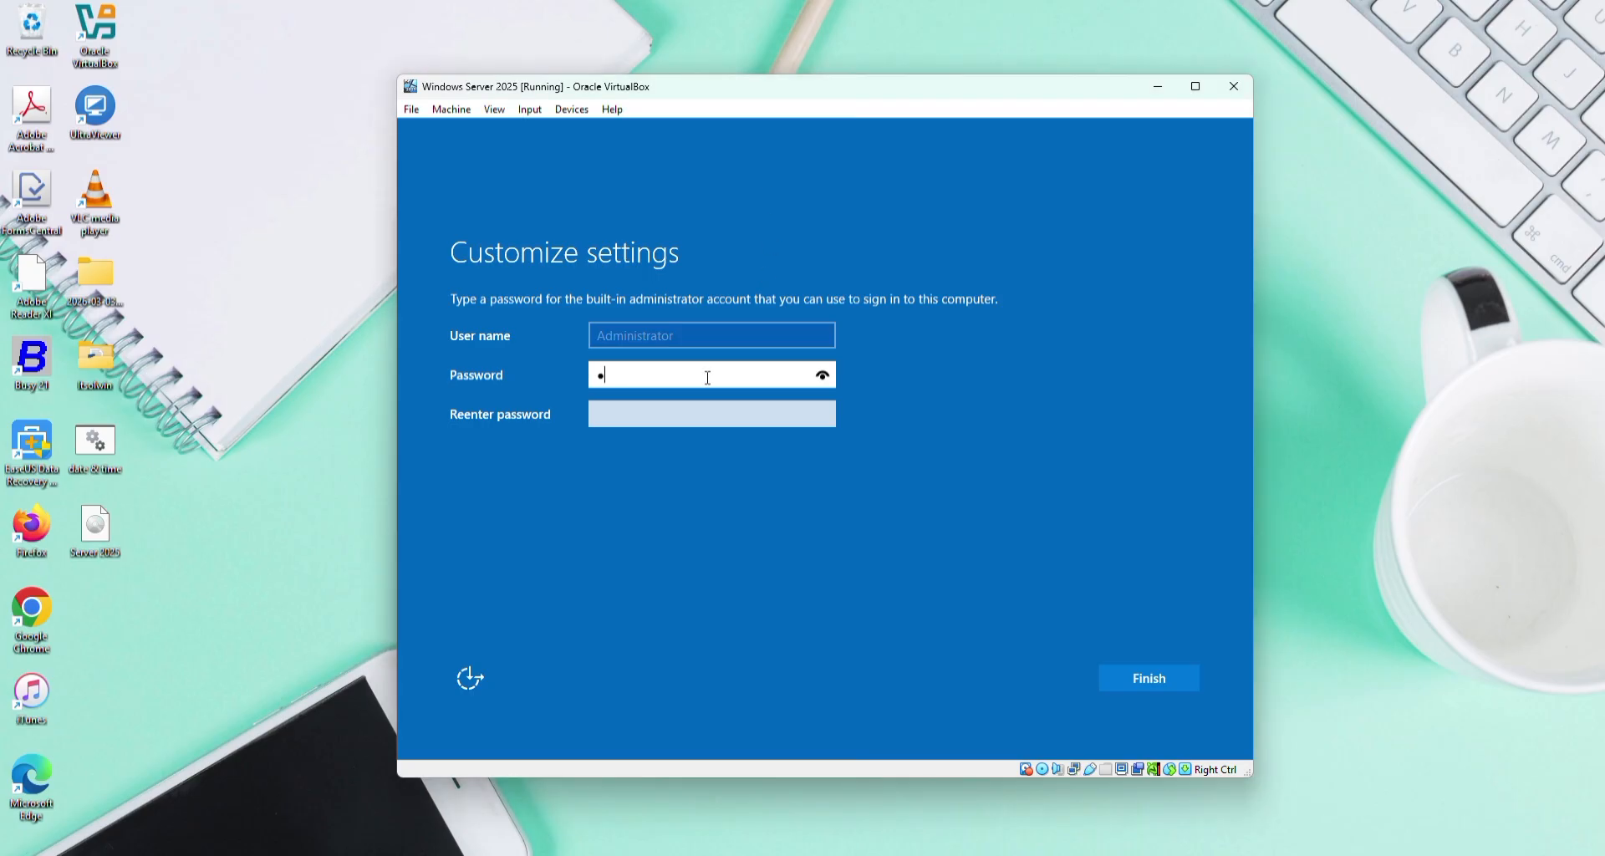
{"action": "type", "text": "••••"}
{"action": "key", "text": "Tab"}
{"action": "type", "text": "•••"}
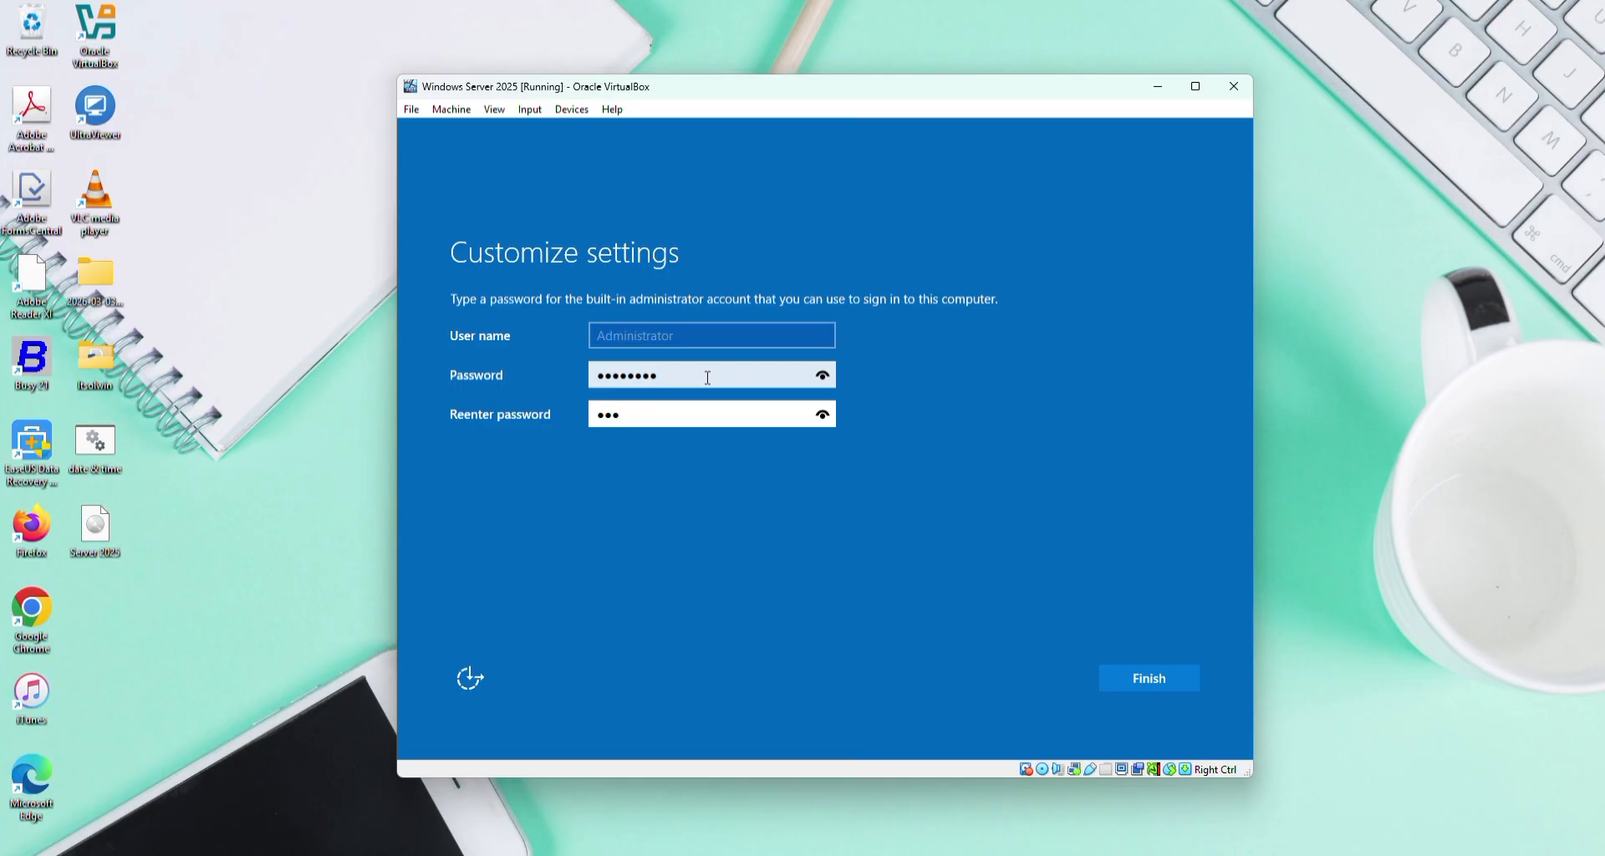
{"action": "type", "text": "••••"}
{"action": "left_click_drag", "start_coordinate": [816, 422], "coordinate": [816, 423]}
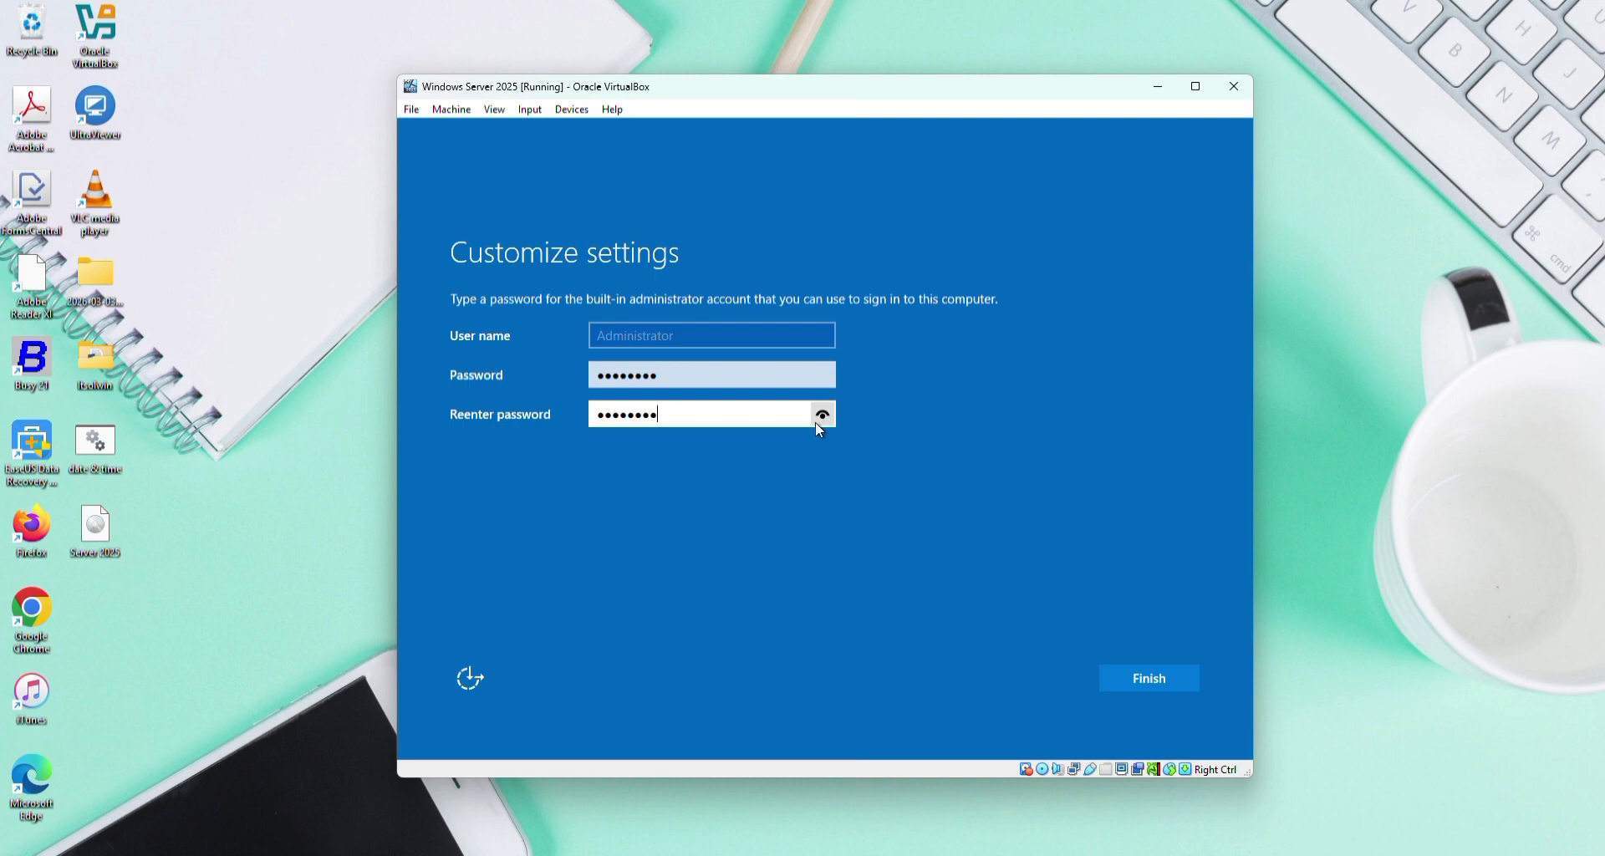
{"action": "left_click", "coordinate": [1139, 674]}
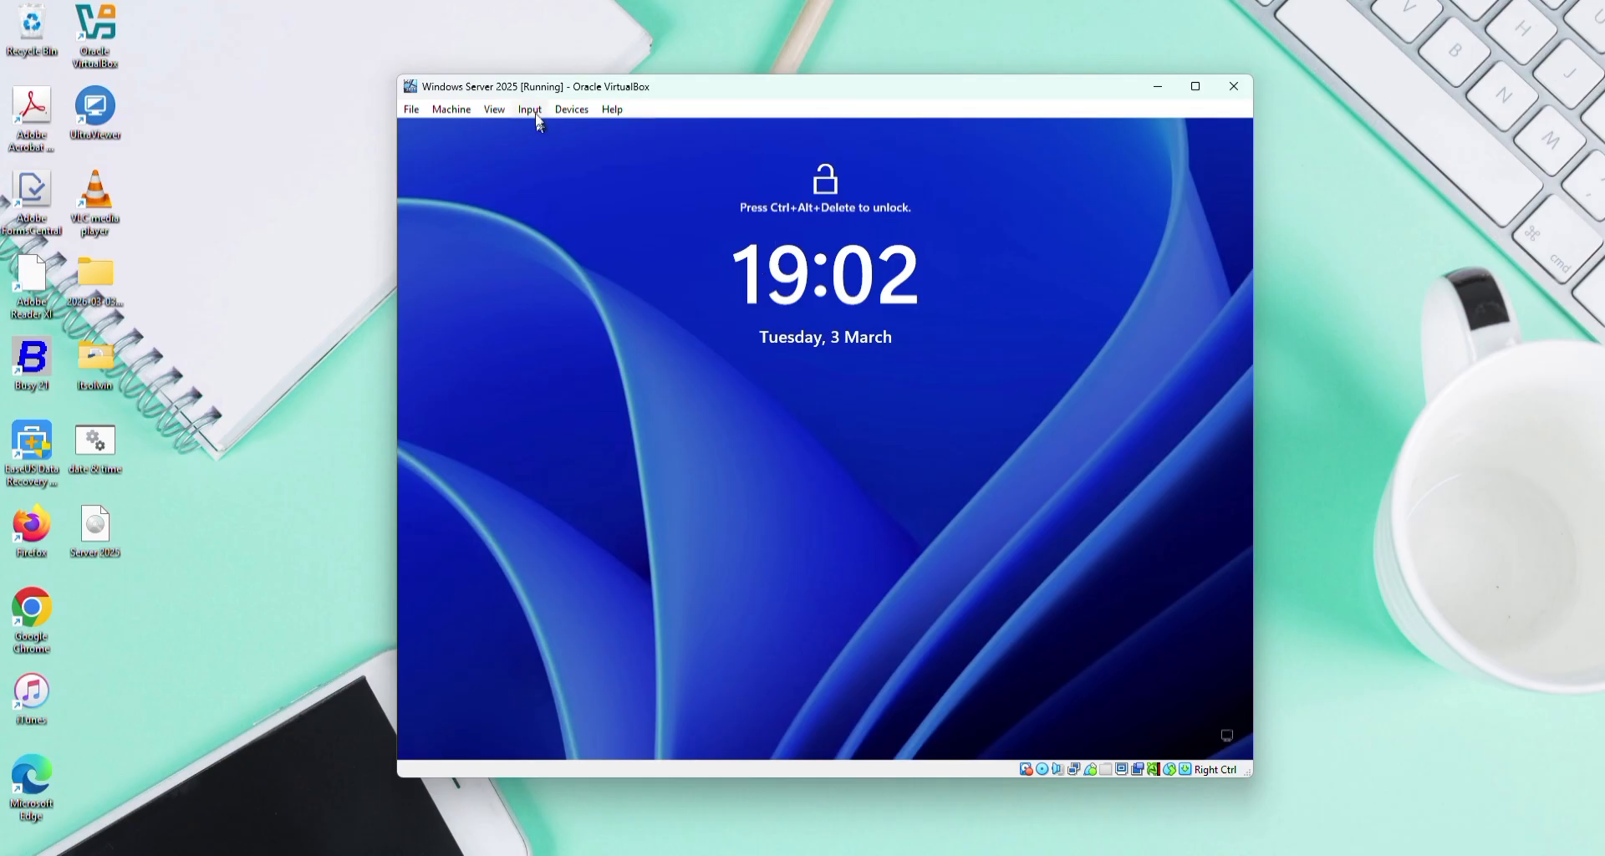
Unlock the virtual server, sign in to the administrator account with its password and get past the first-run setup page
{"action": "left_click", "coordinate": [530, 110]}
{"action": "mouse_move", "coordinate": [585, 132]}
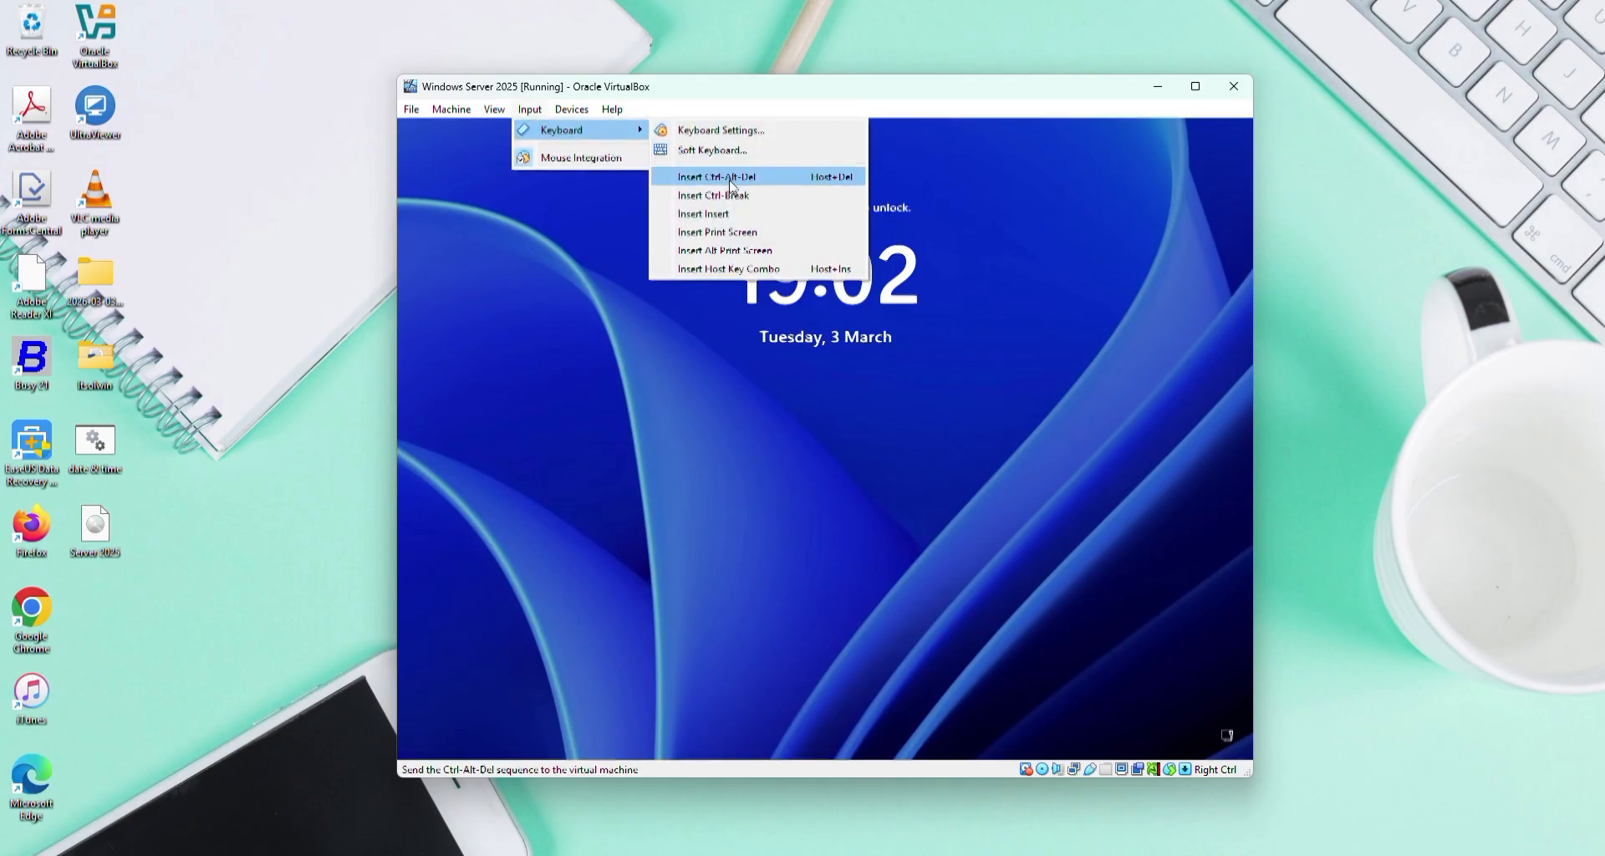
{"action": "left_click", "coordinate": [717, 175]}
{"action": "type", "text": "*********"}
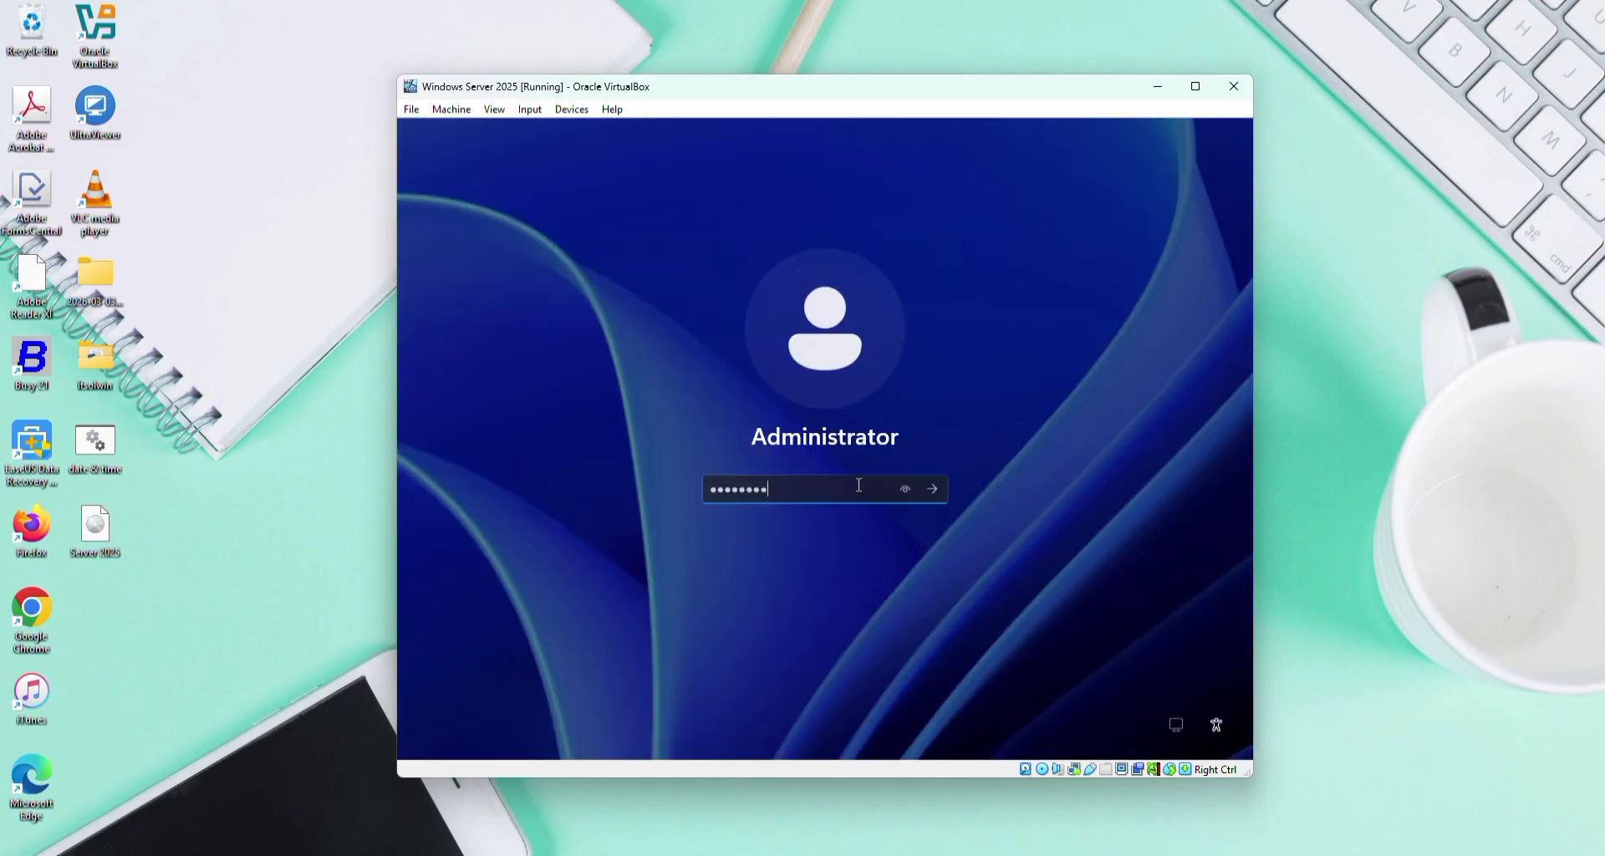
{"action": "key", "text": "Return"}
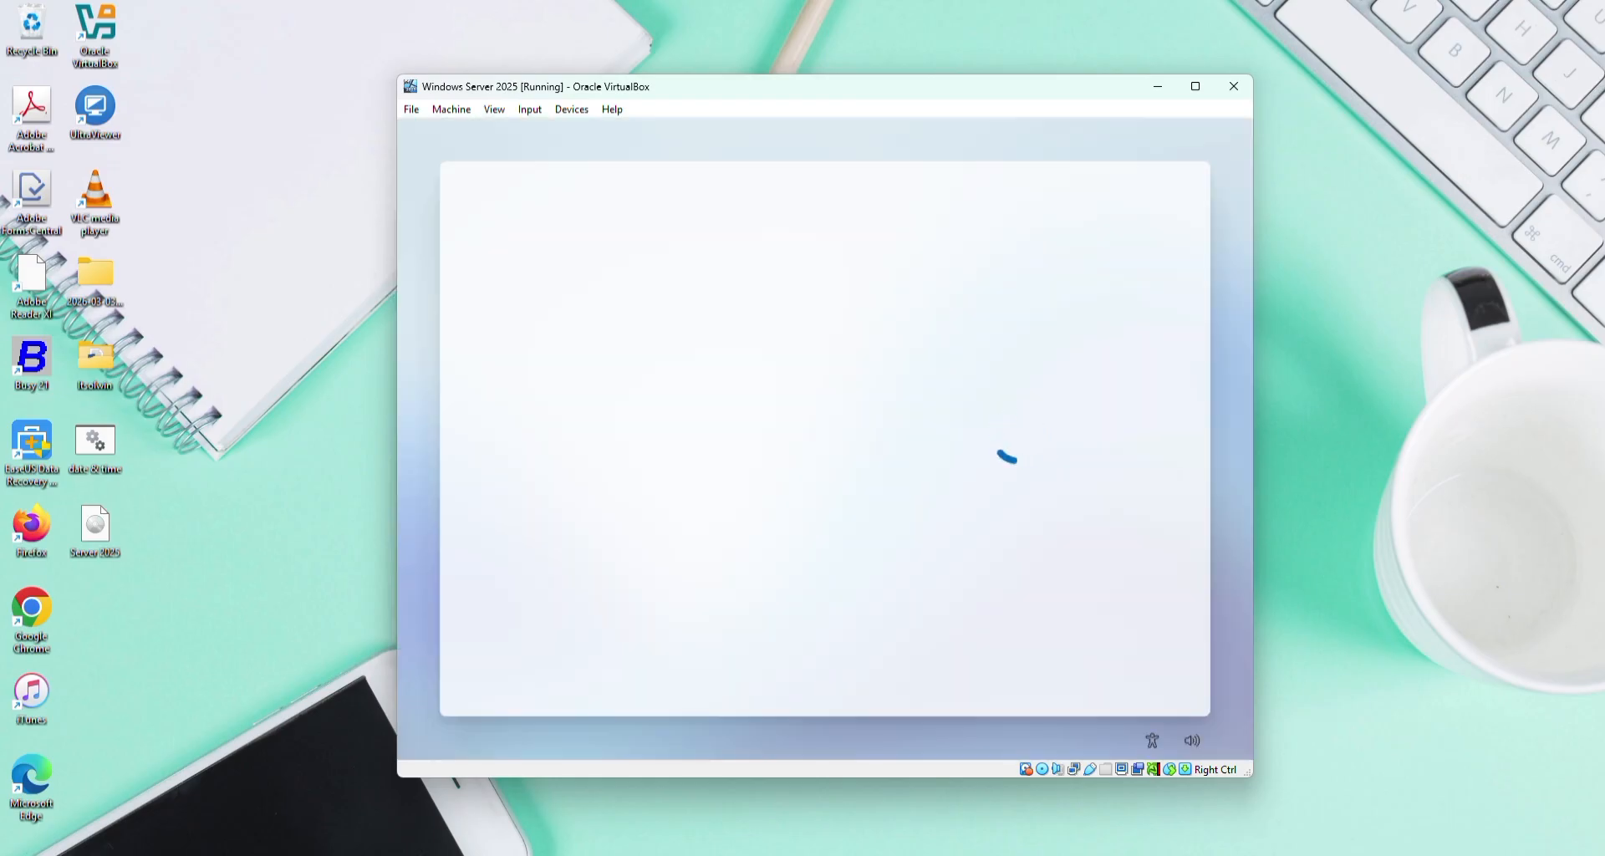
{"action": "left_click_drag", "start_coordinate": [1172, 489], "coordinate": [1177, 579]}
{"action": "left_click", "coordinate": [1126, 671]}
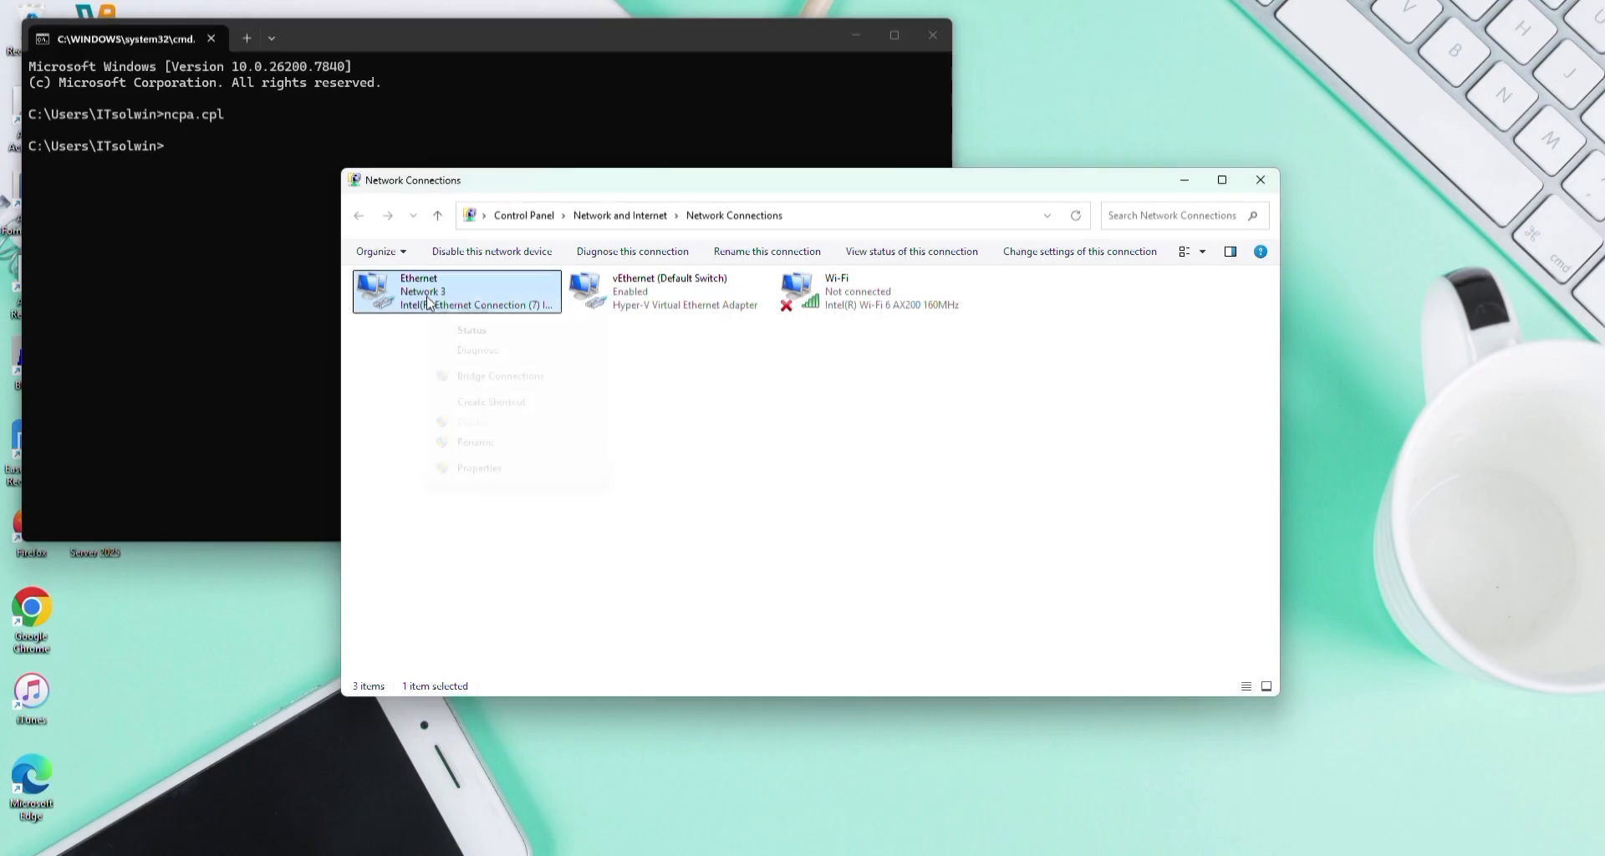
Examine the IPv4 connection details of the host computer's Ethernet adapter, including address, gateway and DNS servers
{"action": "right_click", "coordinate": [428, 299]}
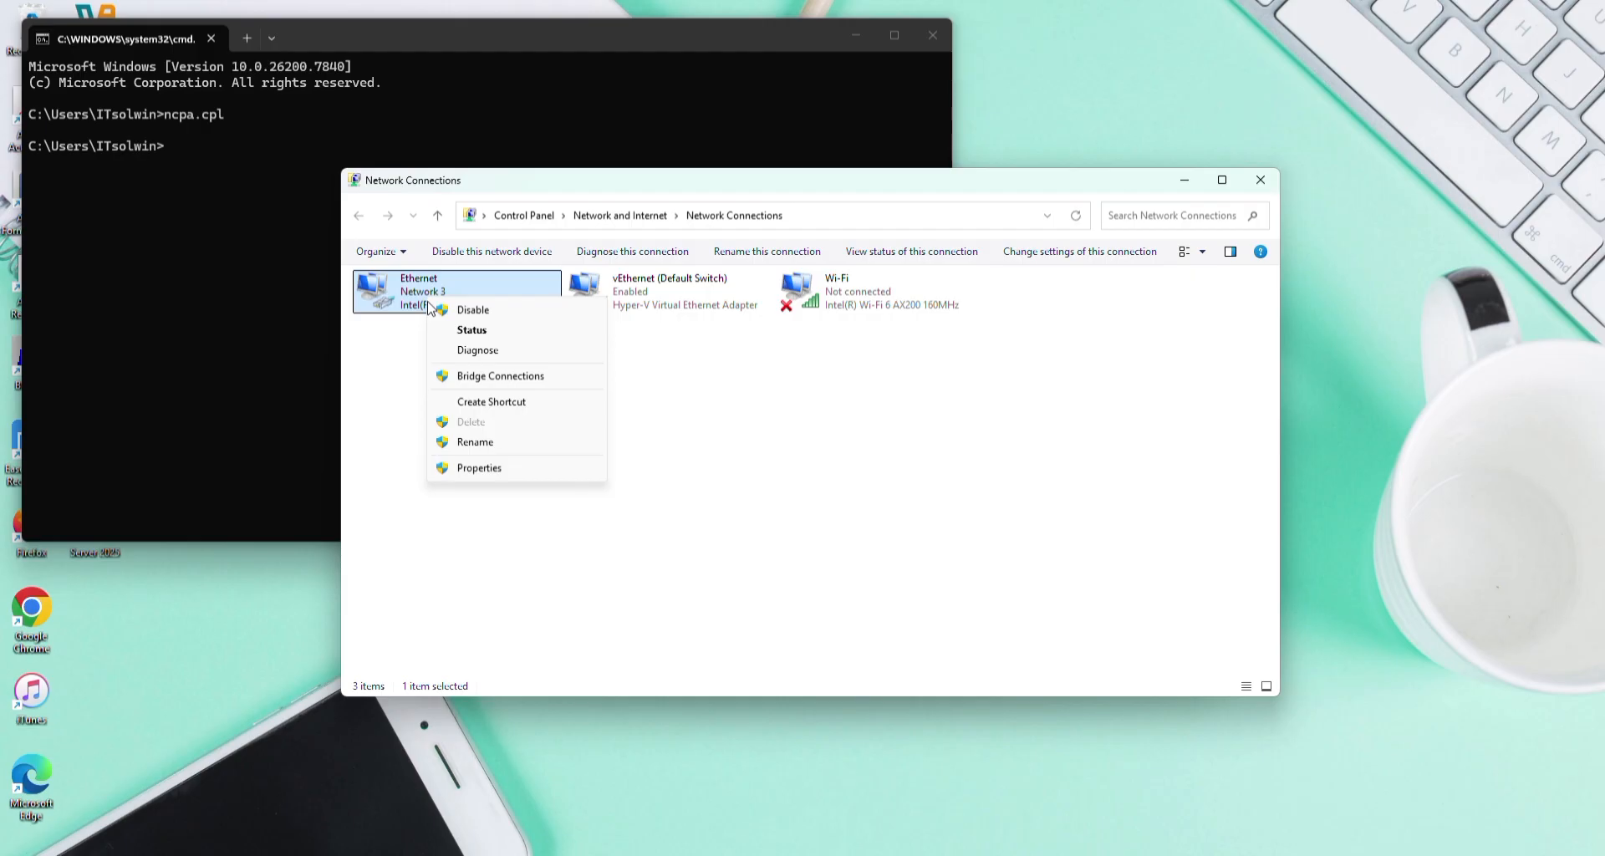
{"action": "left_click", "coordinate": [467, 332]}
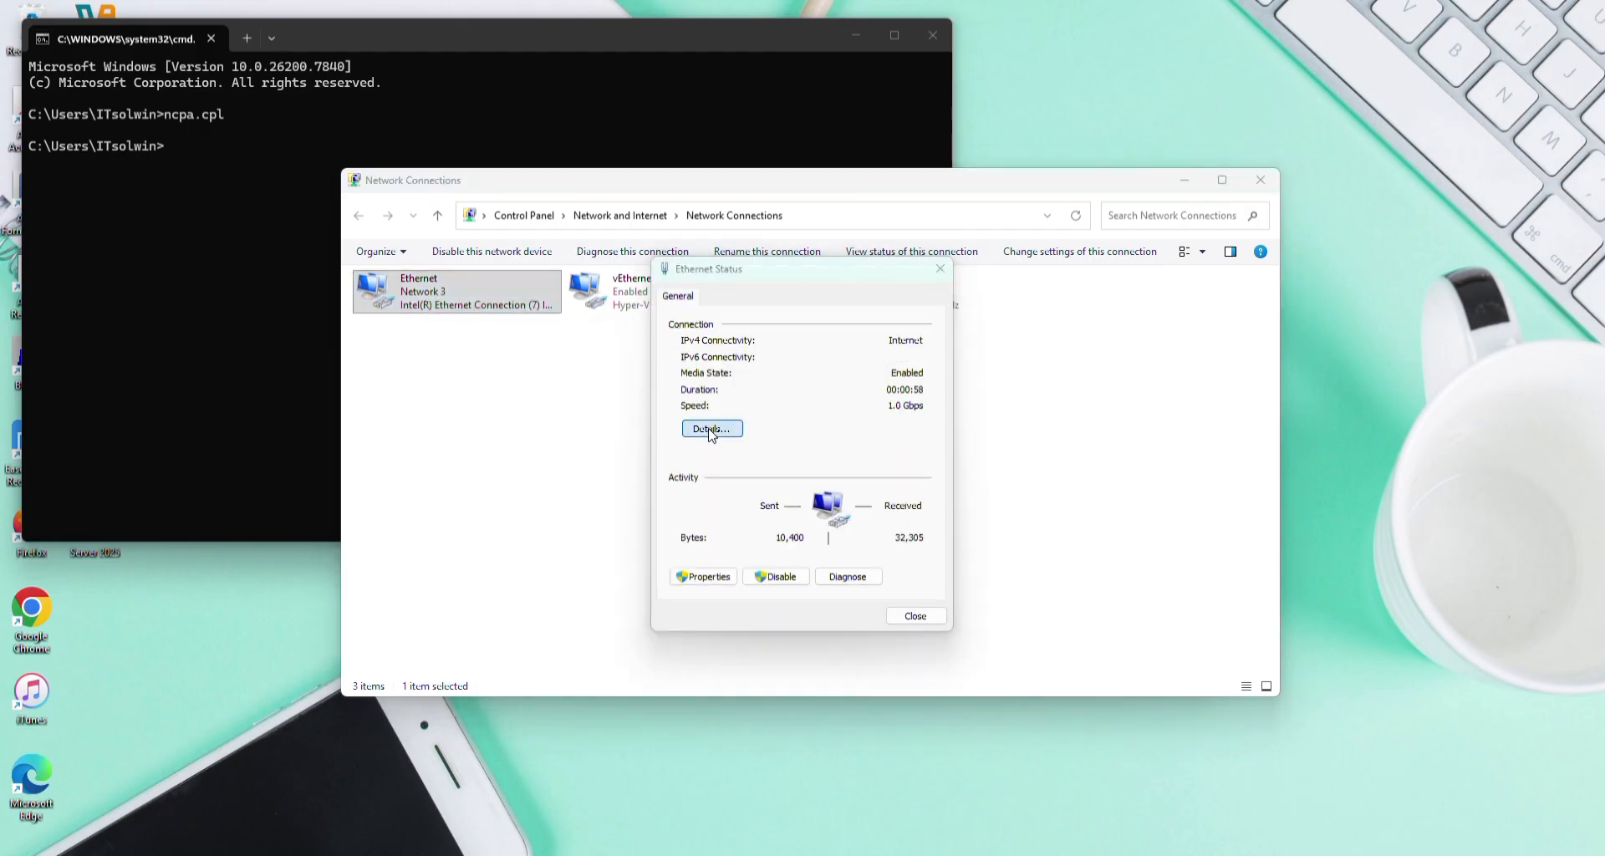
{"action": "left_click", "coordinate": [709, 430]}
{"action": "left_click", "coordinate": [825, 419]}
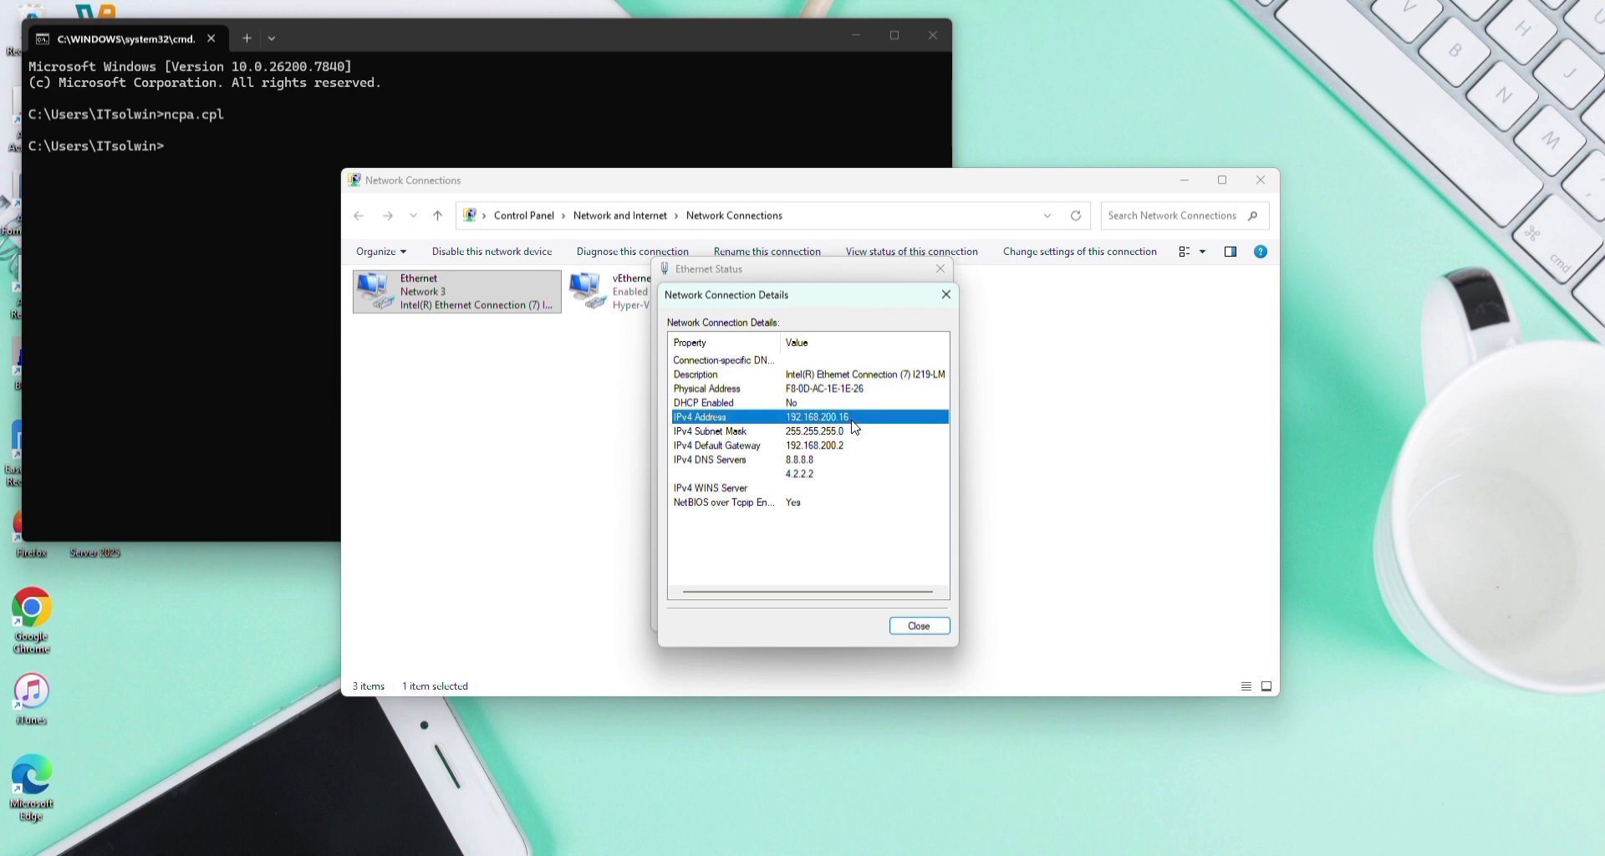
{"action": "left_click", "coordinate": [944, 304]}
{"action": "left_click", "coordinate": [941, 268]}
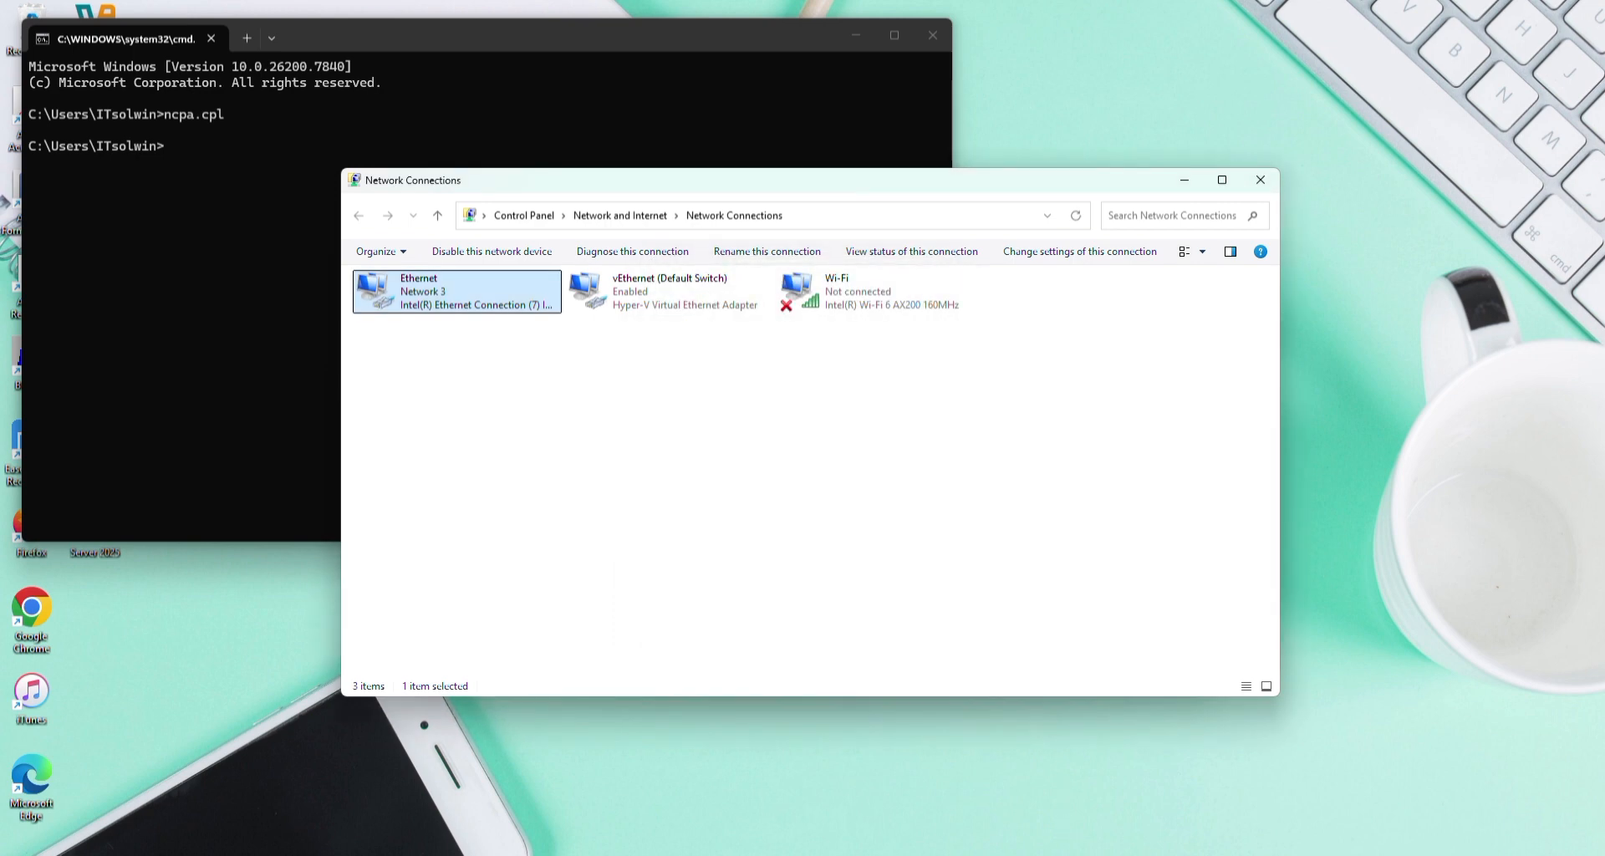
In VirtualBox Manager, attach the virtual machine's Adapter 1 as a Bridged Adapter to Intel(R) Ethernet Connection (7) I219-LM and save the settings
{"action": "left_click", "coordinate": [1063, 855]}
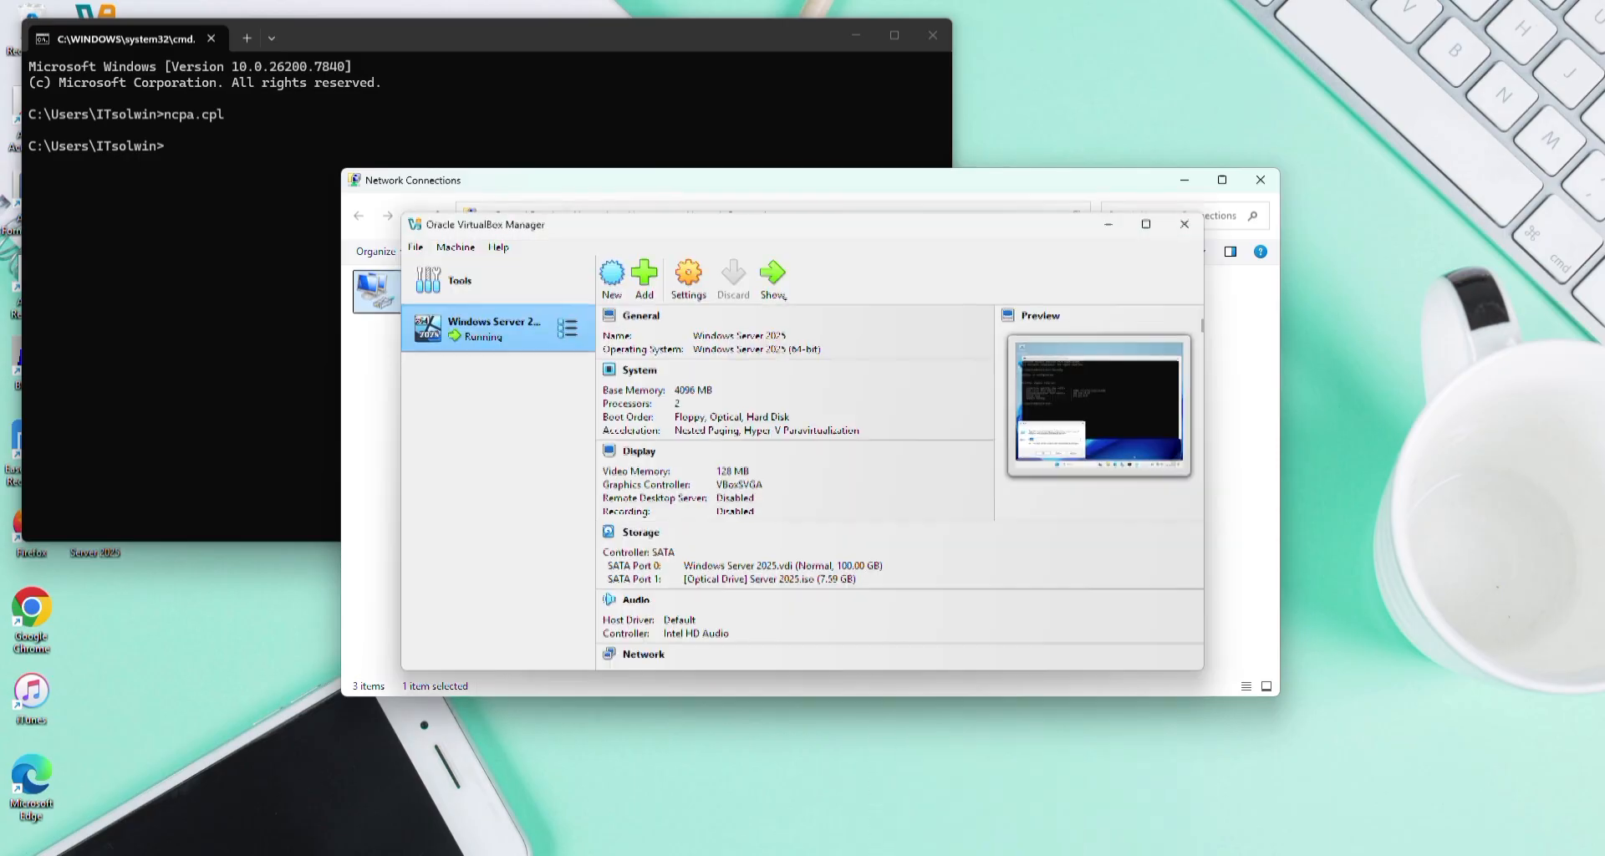
{"action": "right_click", "coordinate": [533, 327]}
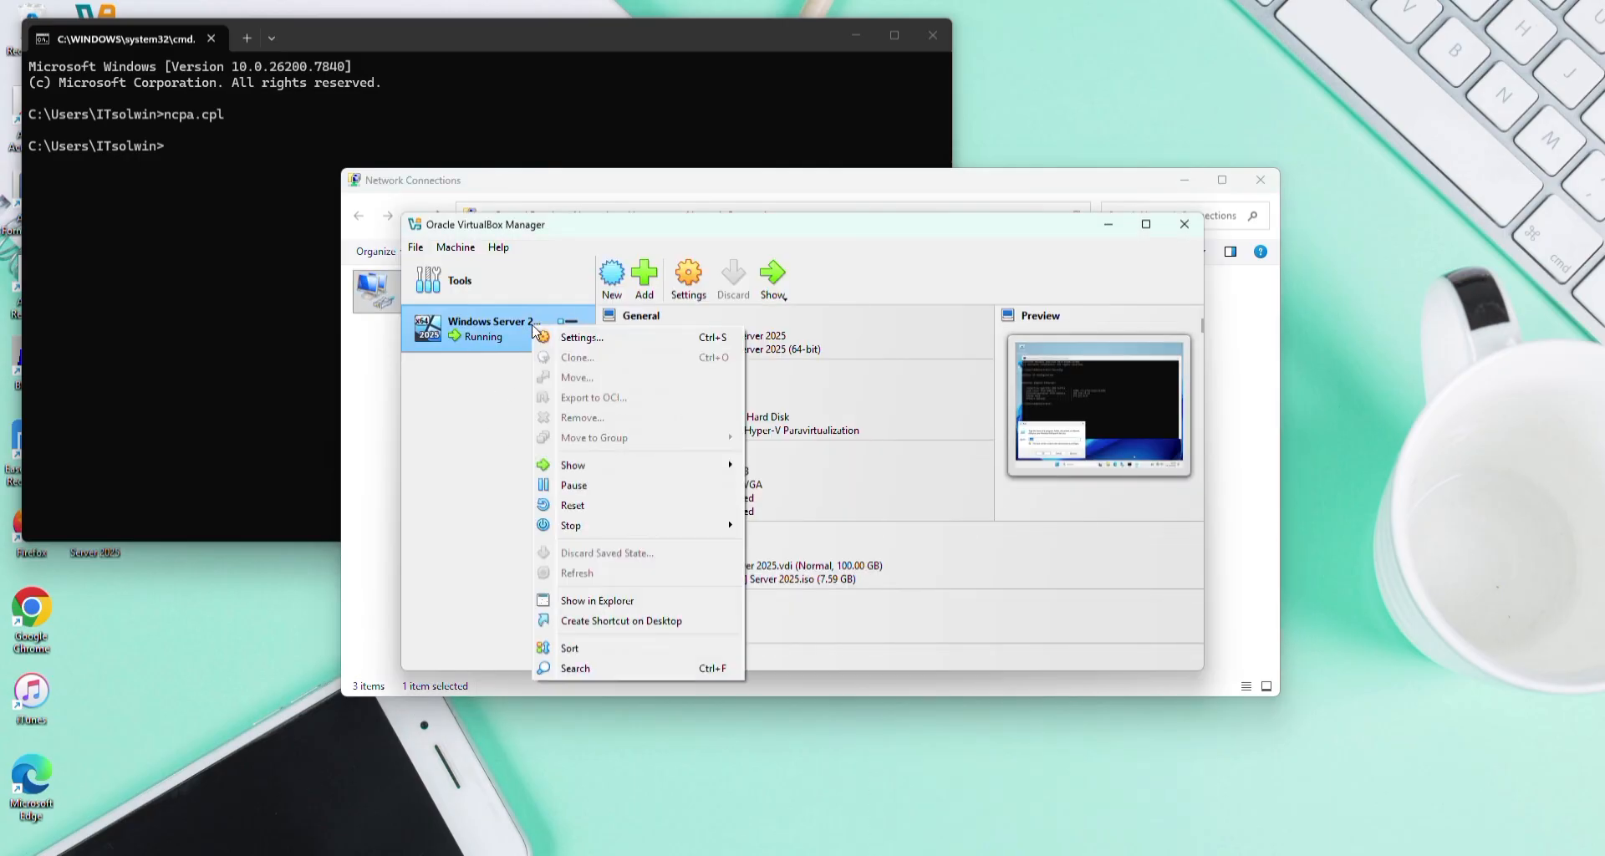
{"action": "left_click", "coordinate": [581, 337]}
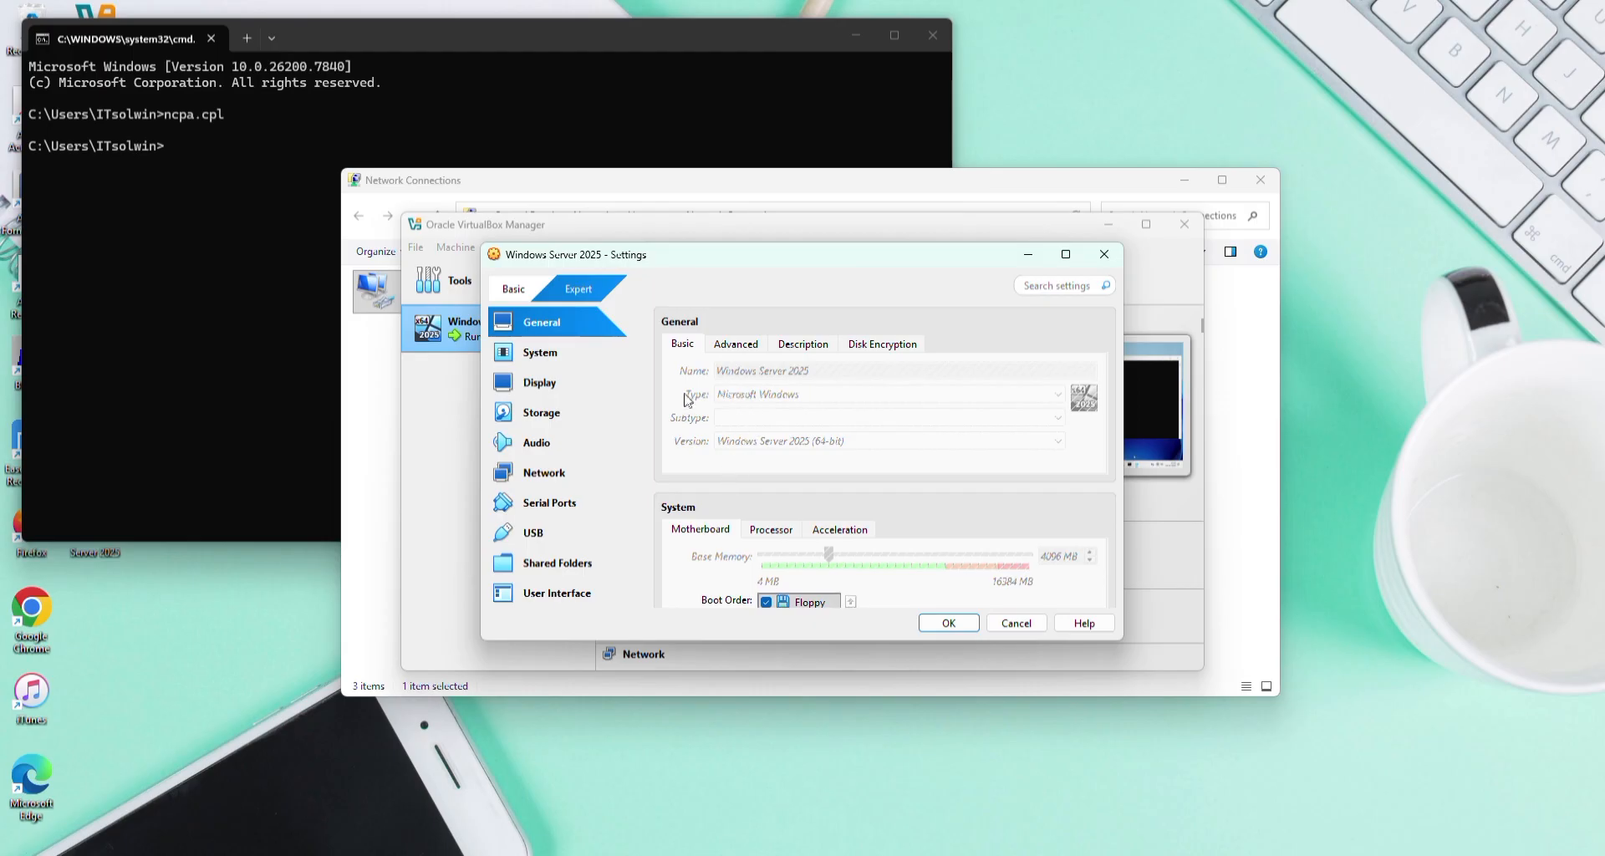
{"action": "left_click", "coordinate": [550, 475]}
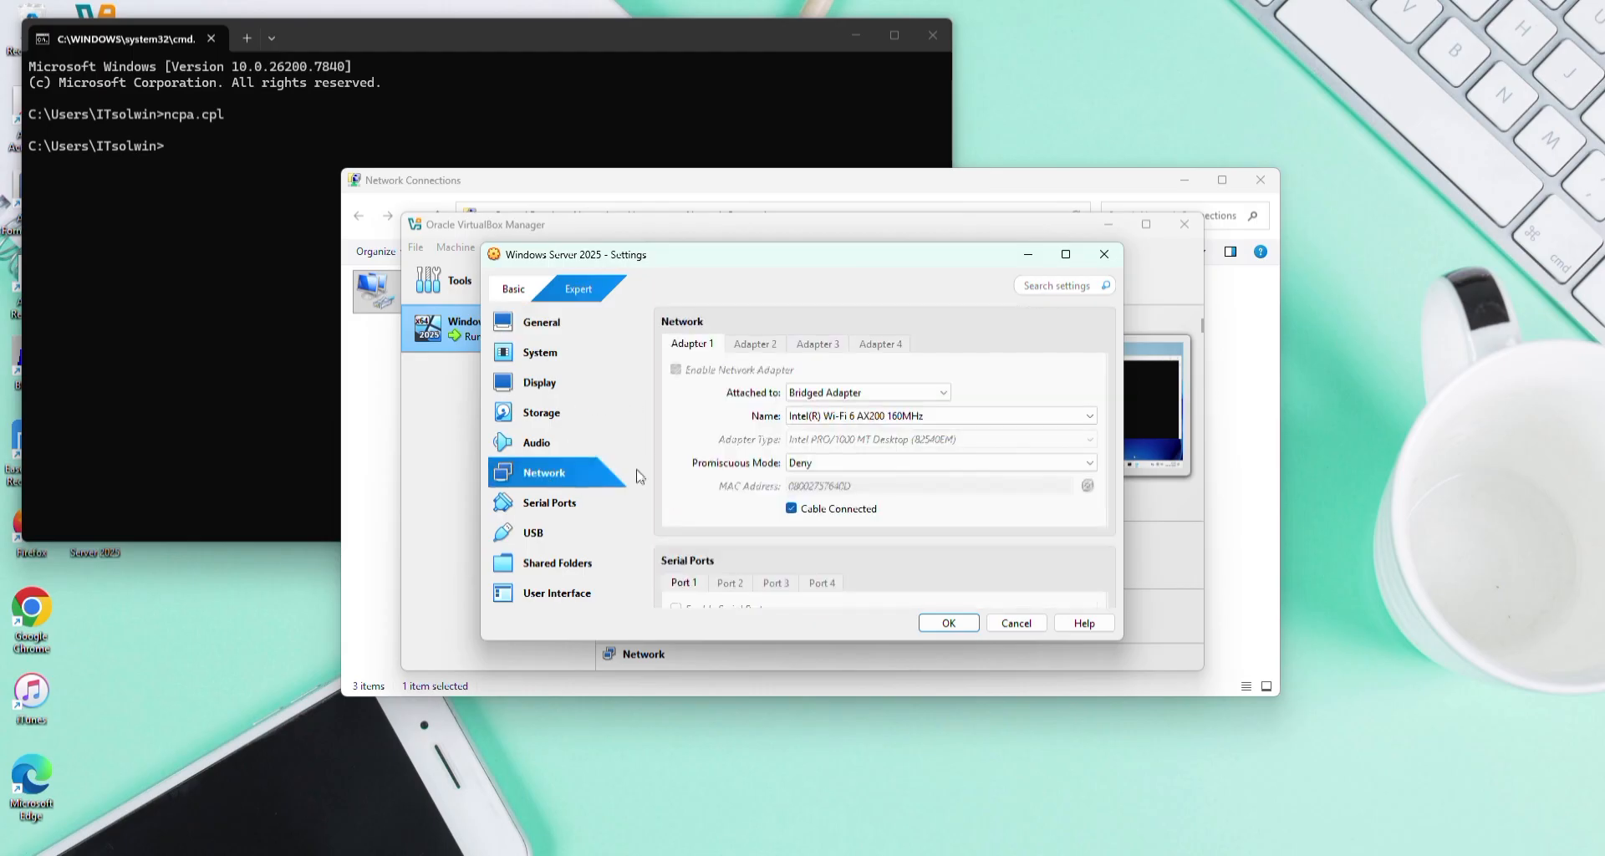
{"action": "left_click", "coordinate": [832, 395]}
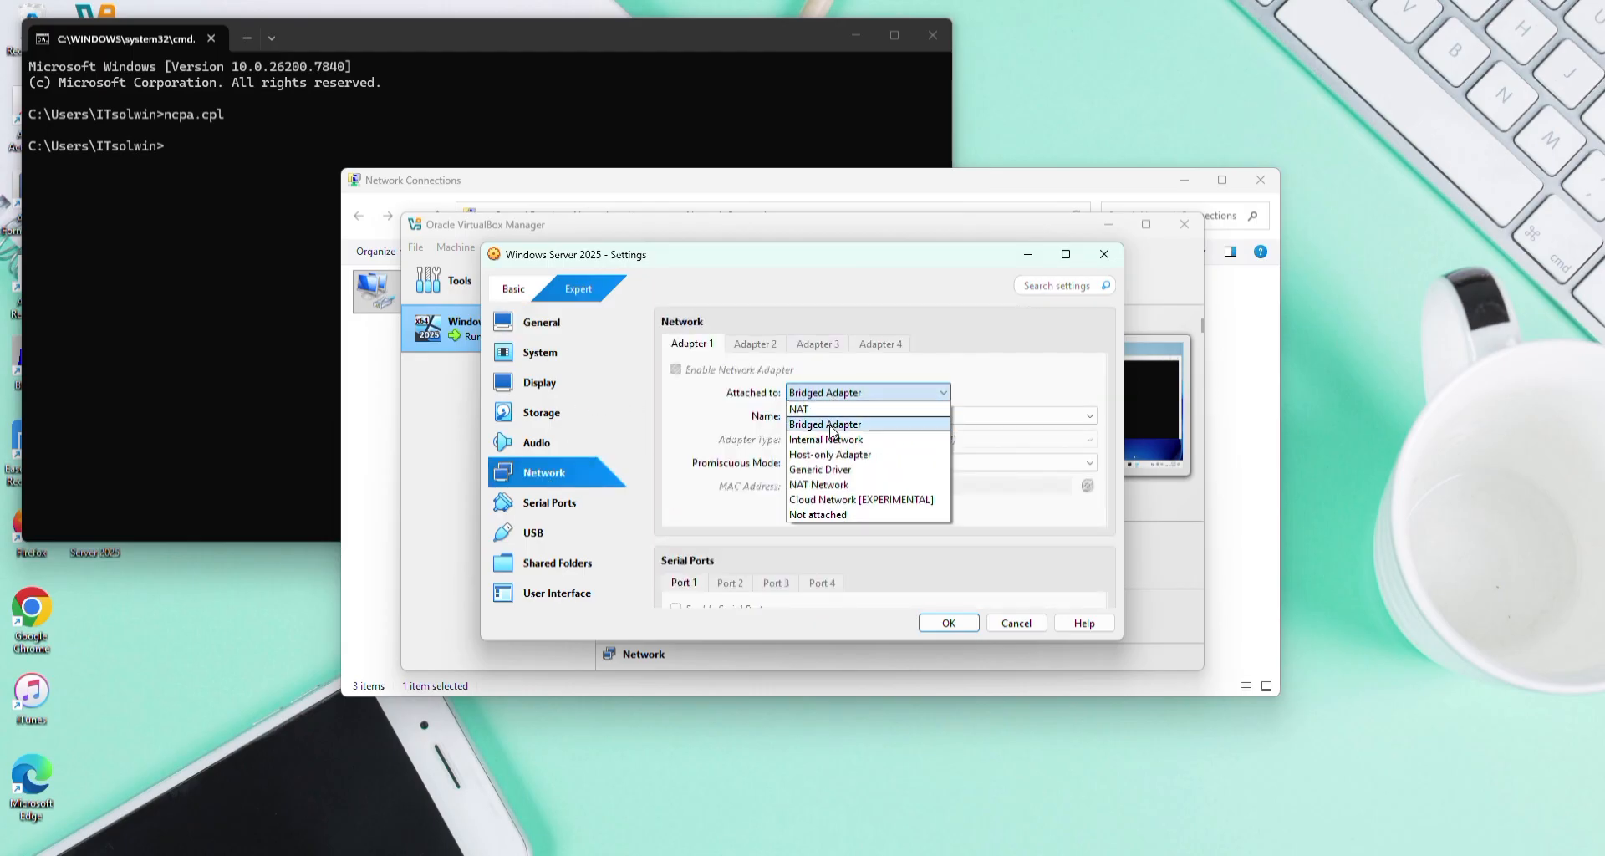
{"action": "left_click", "coordinate": [828, 424]}
{"action": "left_click", "coordinate": [862, 416]}
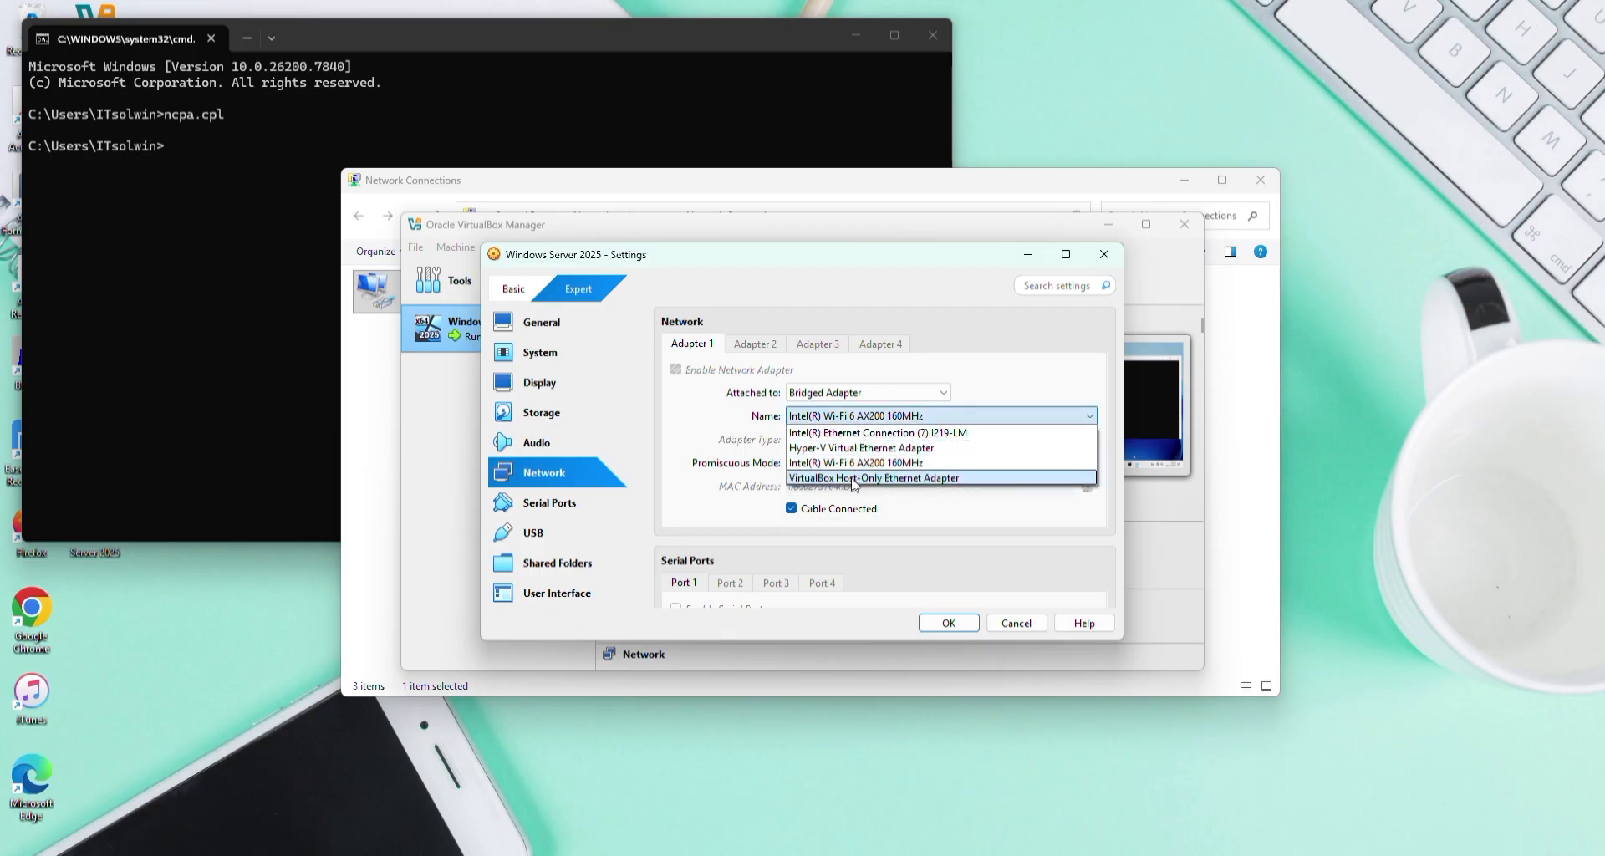
{"action": "left_click", "coordinate": [864, 433]}
{"action": "left_click", "coordinate": [936, 620]}
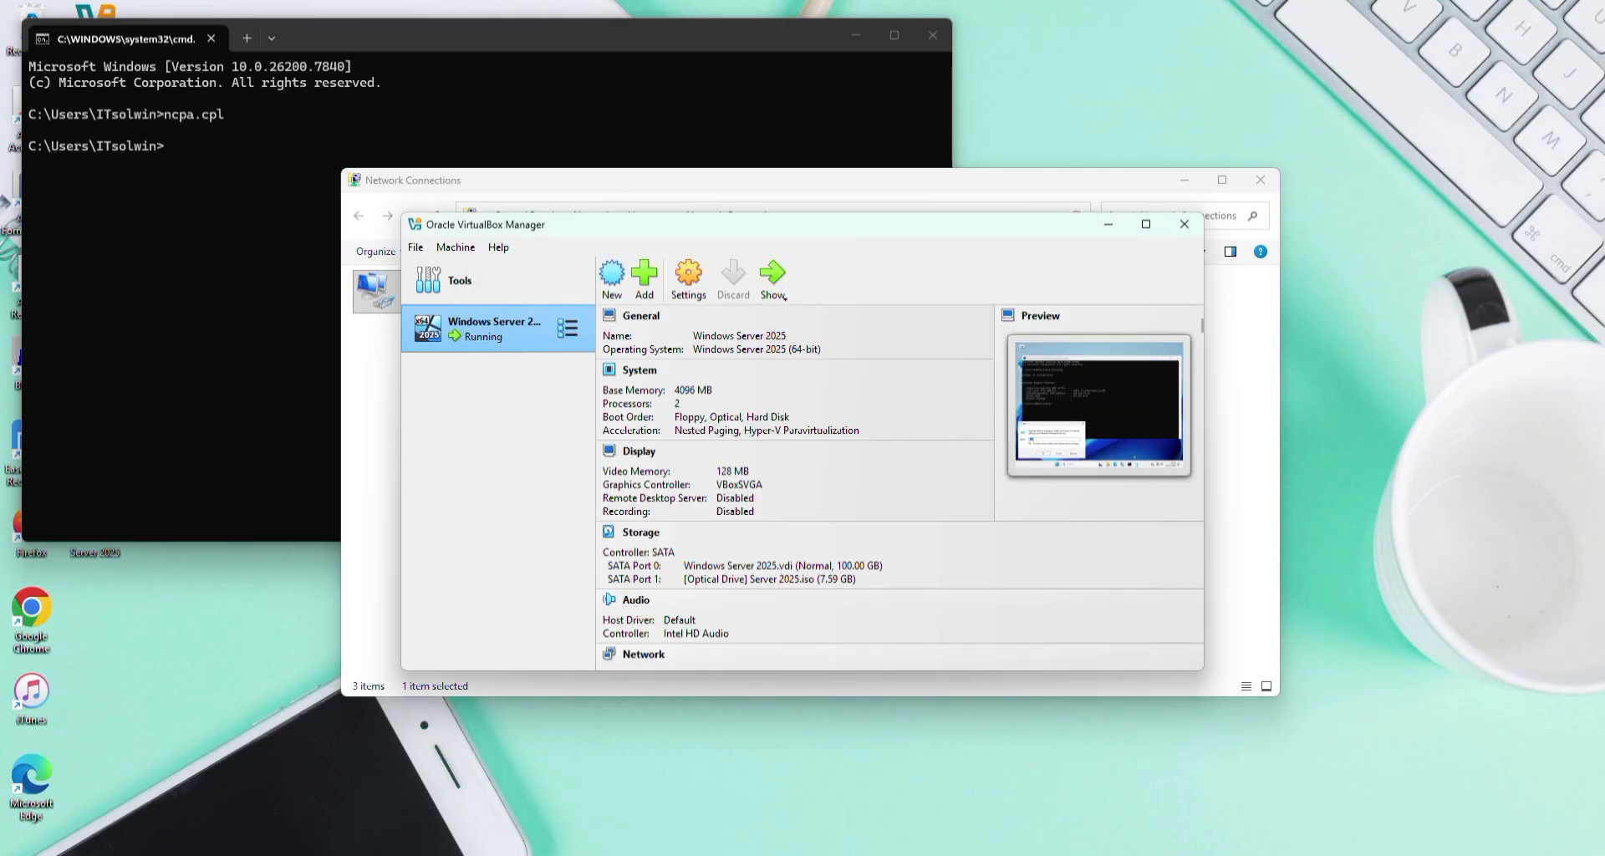
Switch back to the running Windows Server 2025 machine and open its Network Connections by running ncpa.cpl
{"action": "left_click", "coordinate": [1047, 801]}
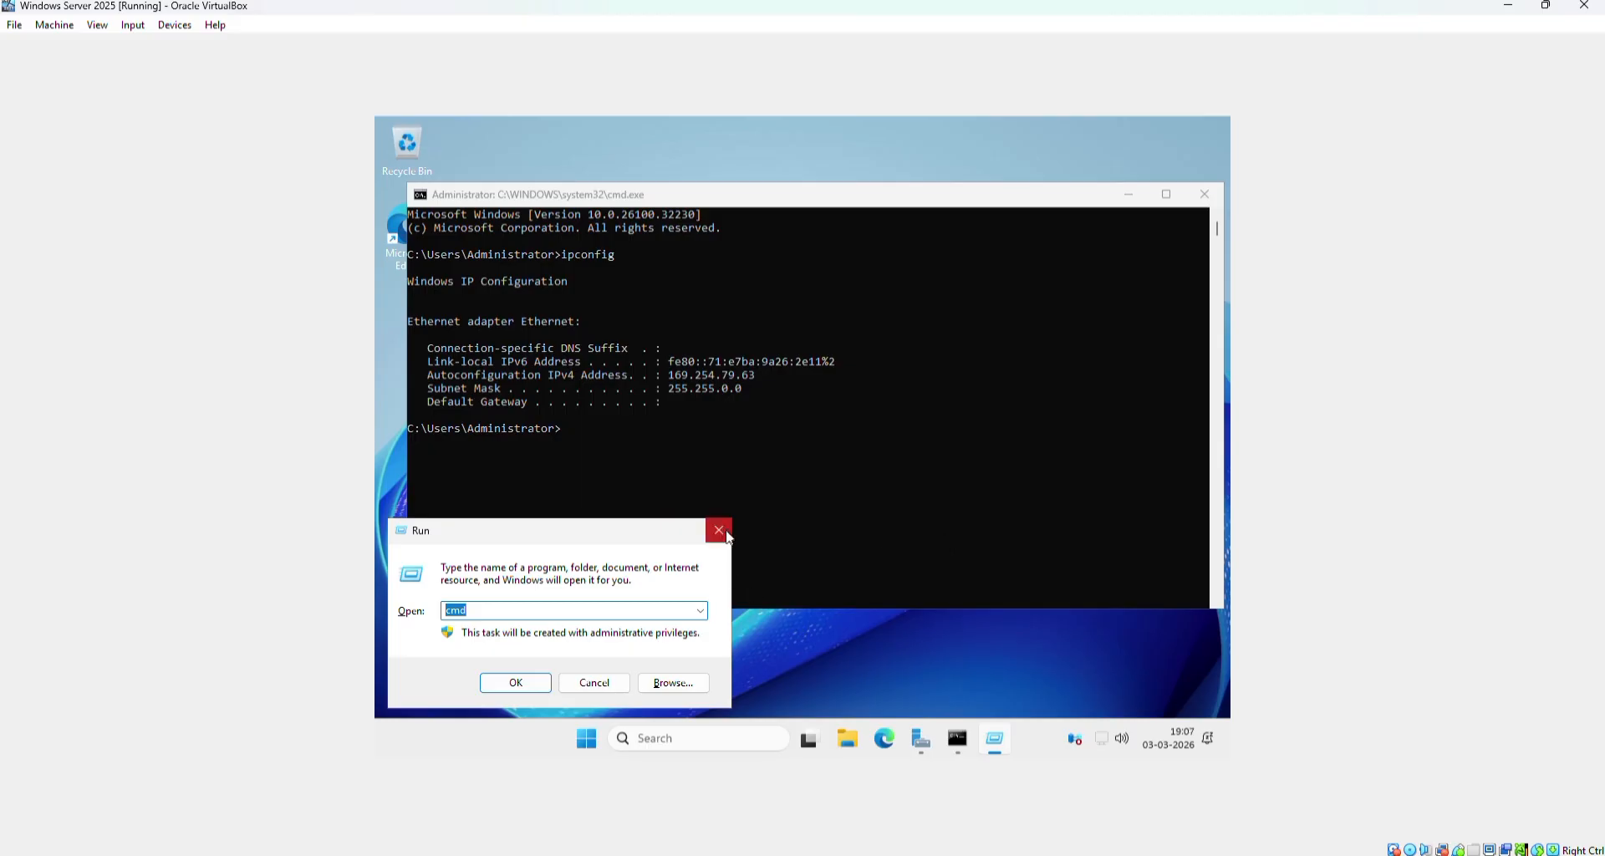
{"action": "mouse_move", "coordinate": [1107, 752]}
{"action": "type", "text": "ncpa.cpl"}
{"action": "key", "text": "Return"}
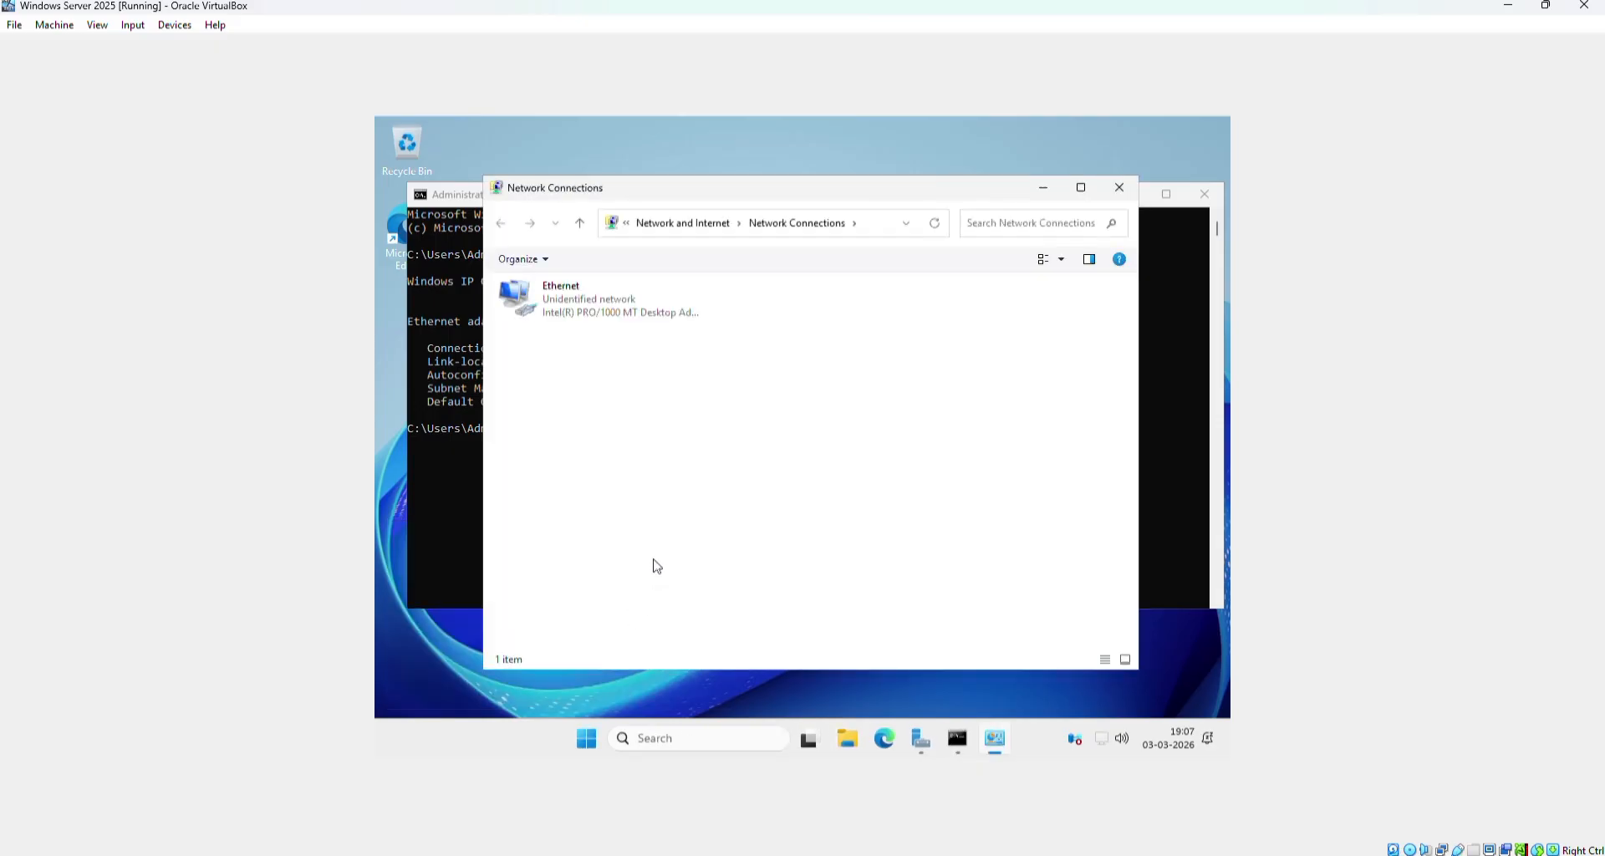
Check the connection status and network details of the virtual server's Ethernet adapter
{"action": "left_click", "coordinate": [632, 311]}
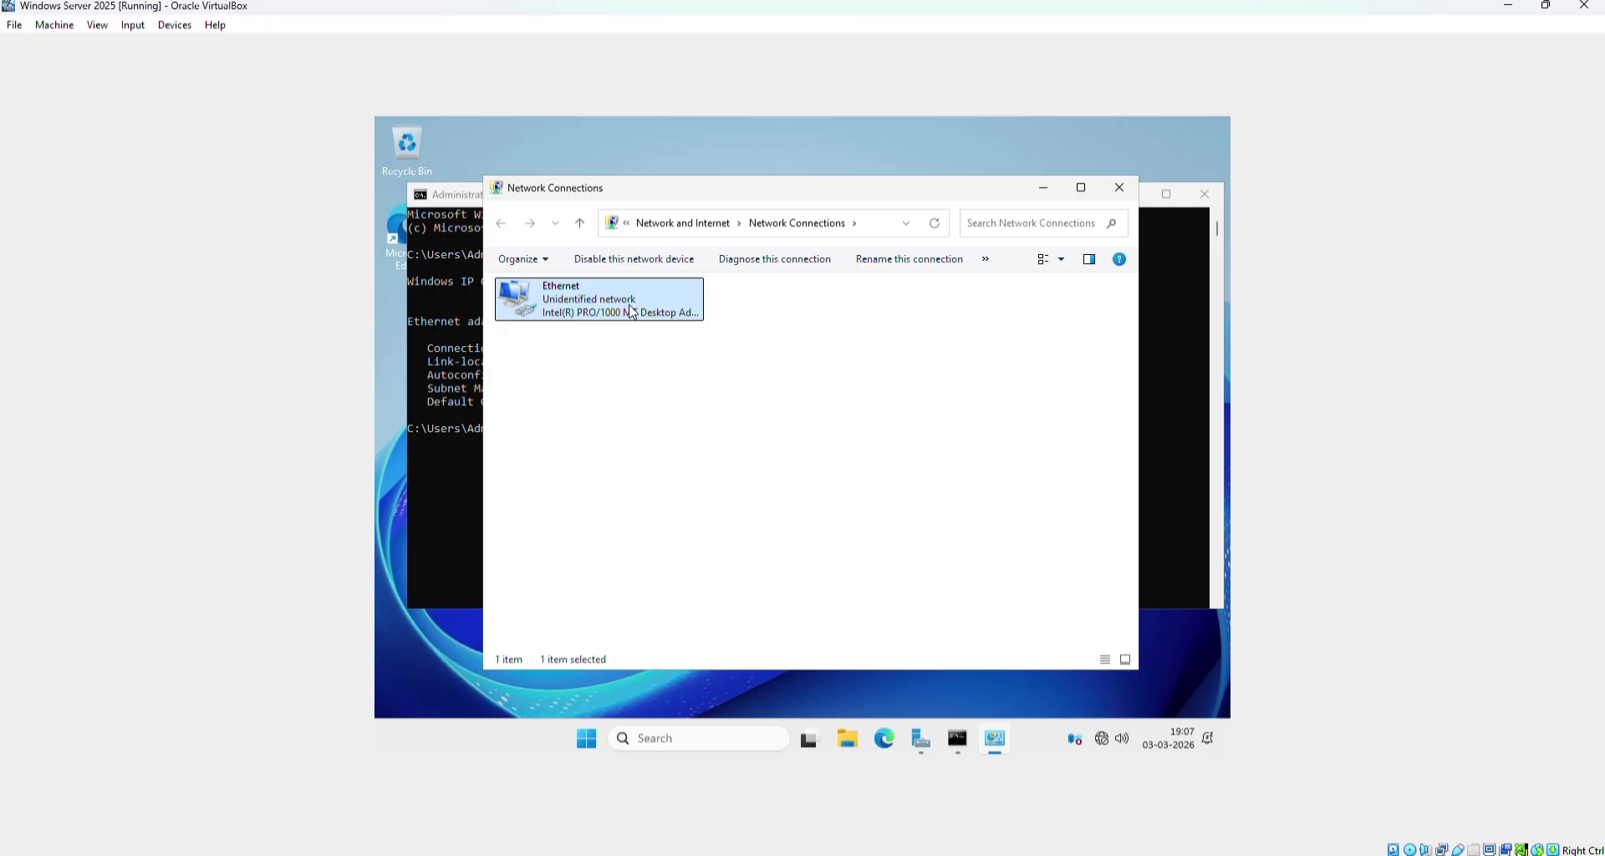
{"action": "right_click", "coordinate": [632, 312]}
{"action": "left_click", "coordinate": [648, 345]}
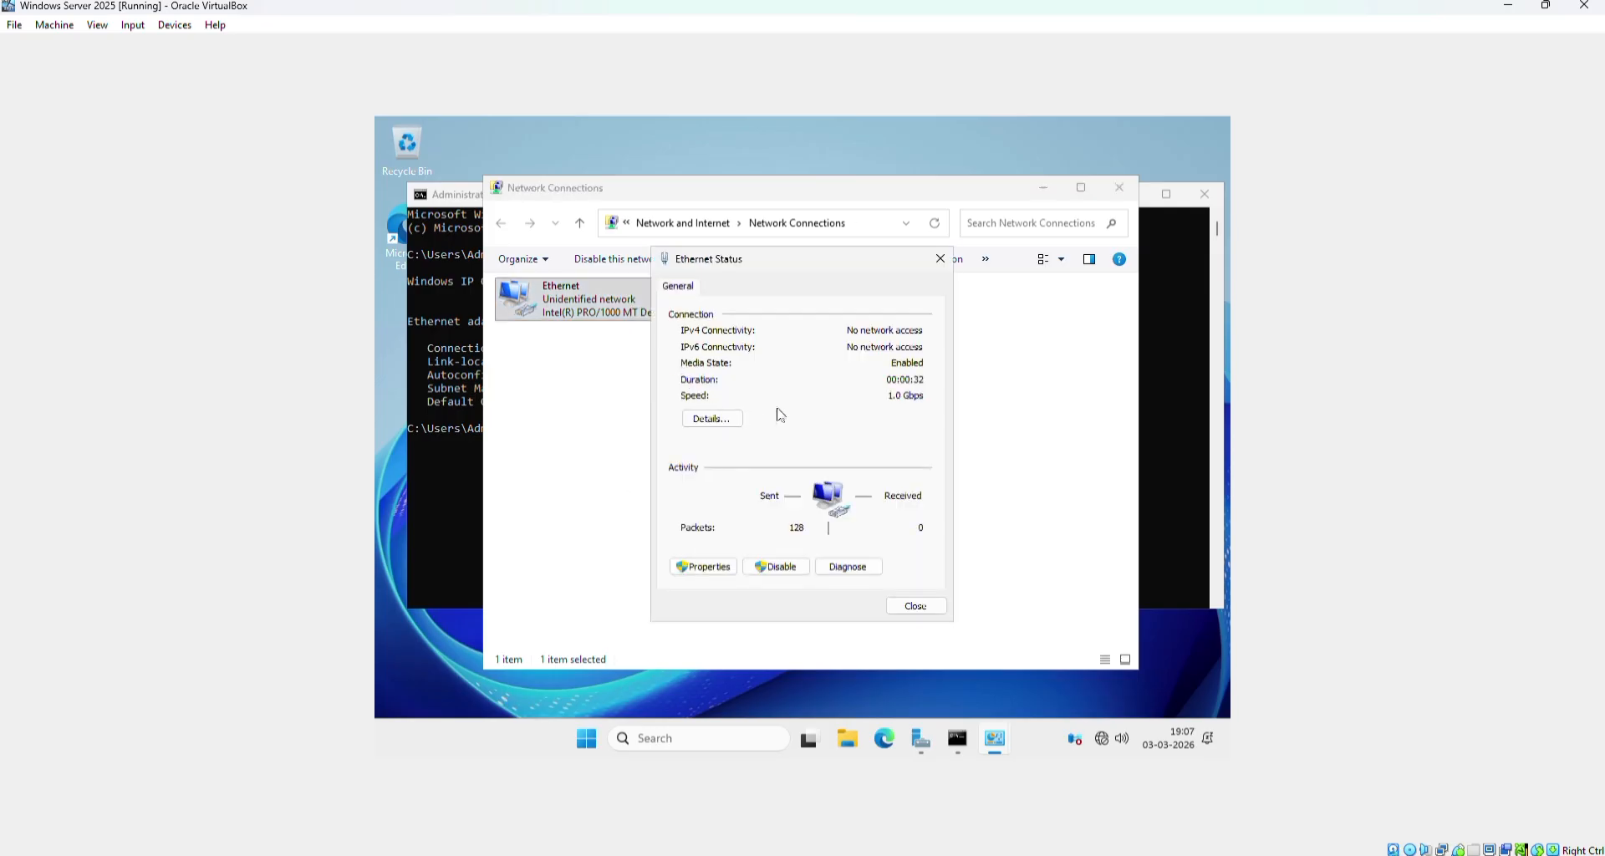
{"action": "left_click", "coordinate": [740, 430]}
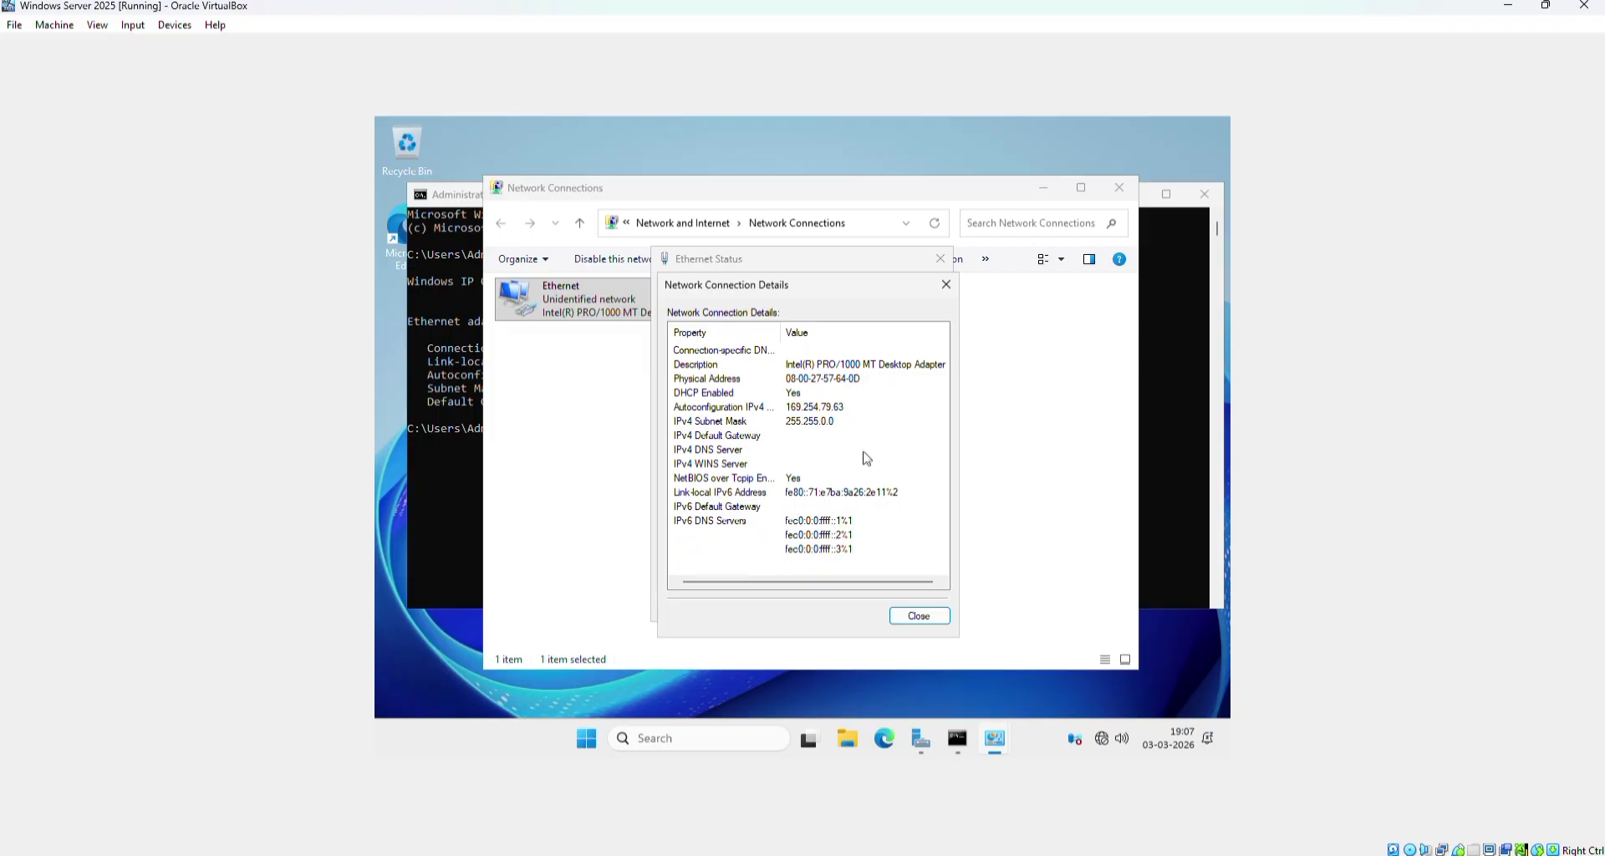
{"action": "left_click", "coordinate": [948, 291]}
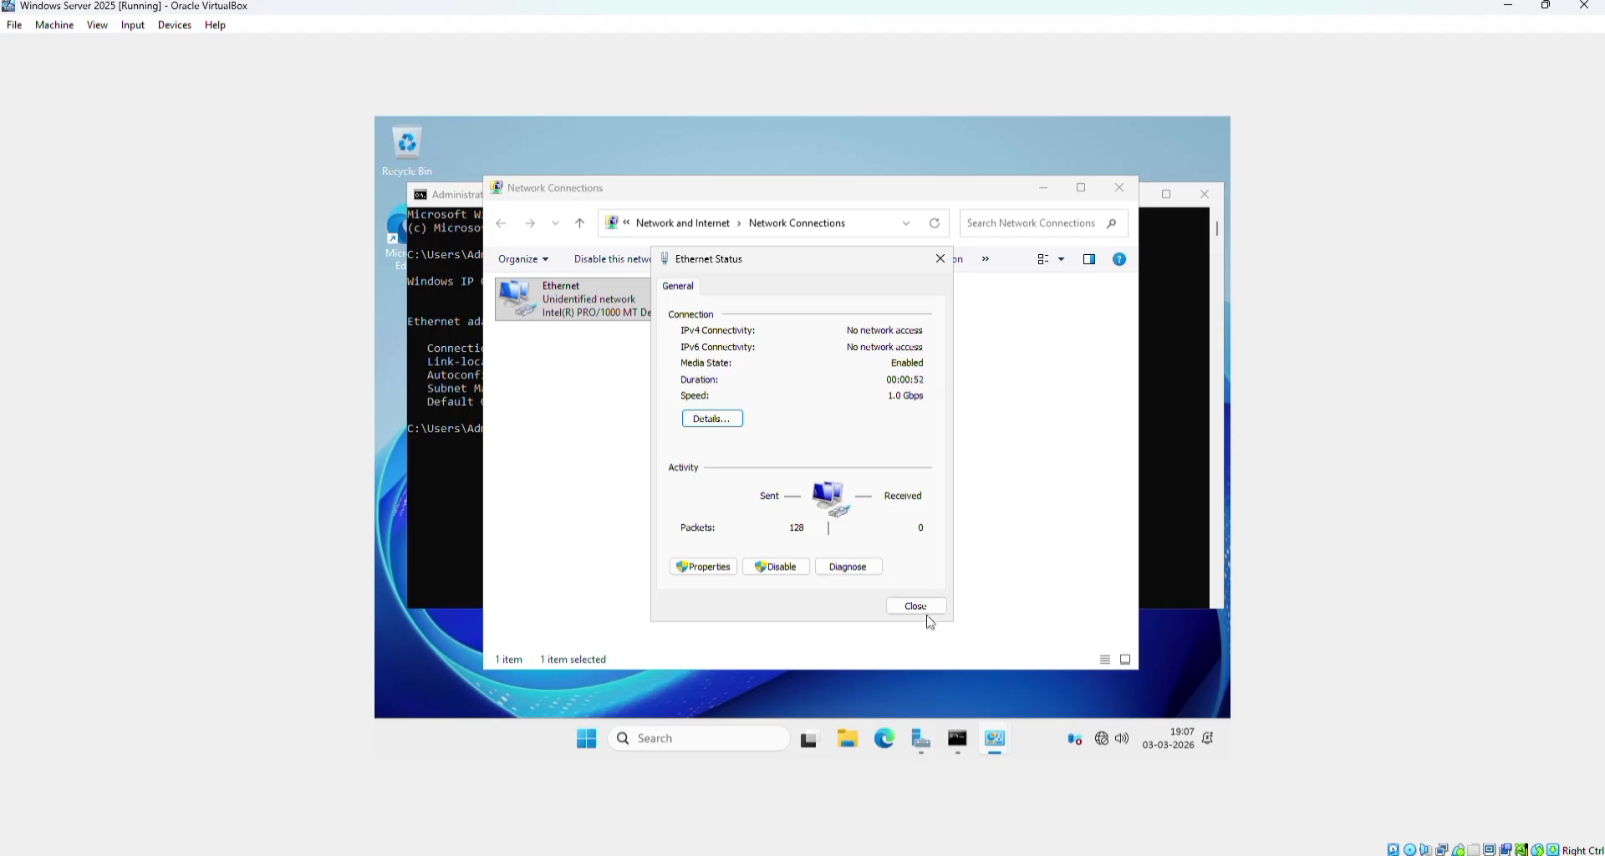
Assign the server's Ethernet adapter the static IPv4 address 192.168.200.18, subnet mask 255.255.255.0 and default gateway 192.168.200.2
{"action": "left_click", "coordinate": [714, 566]}
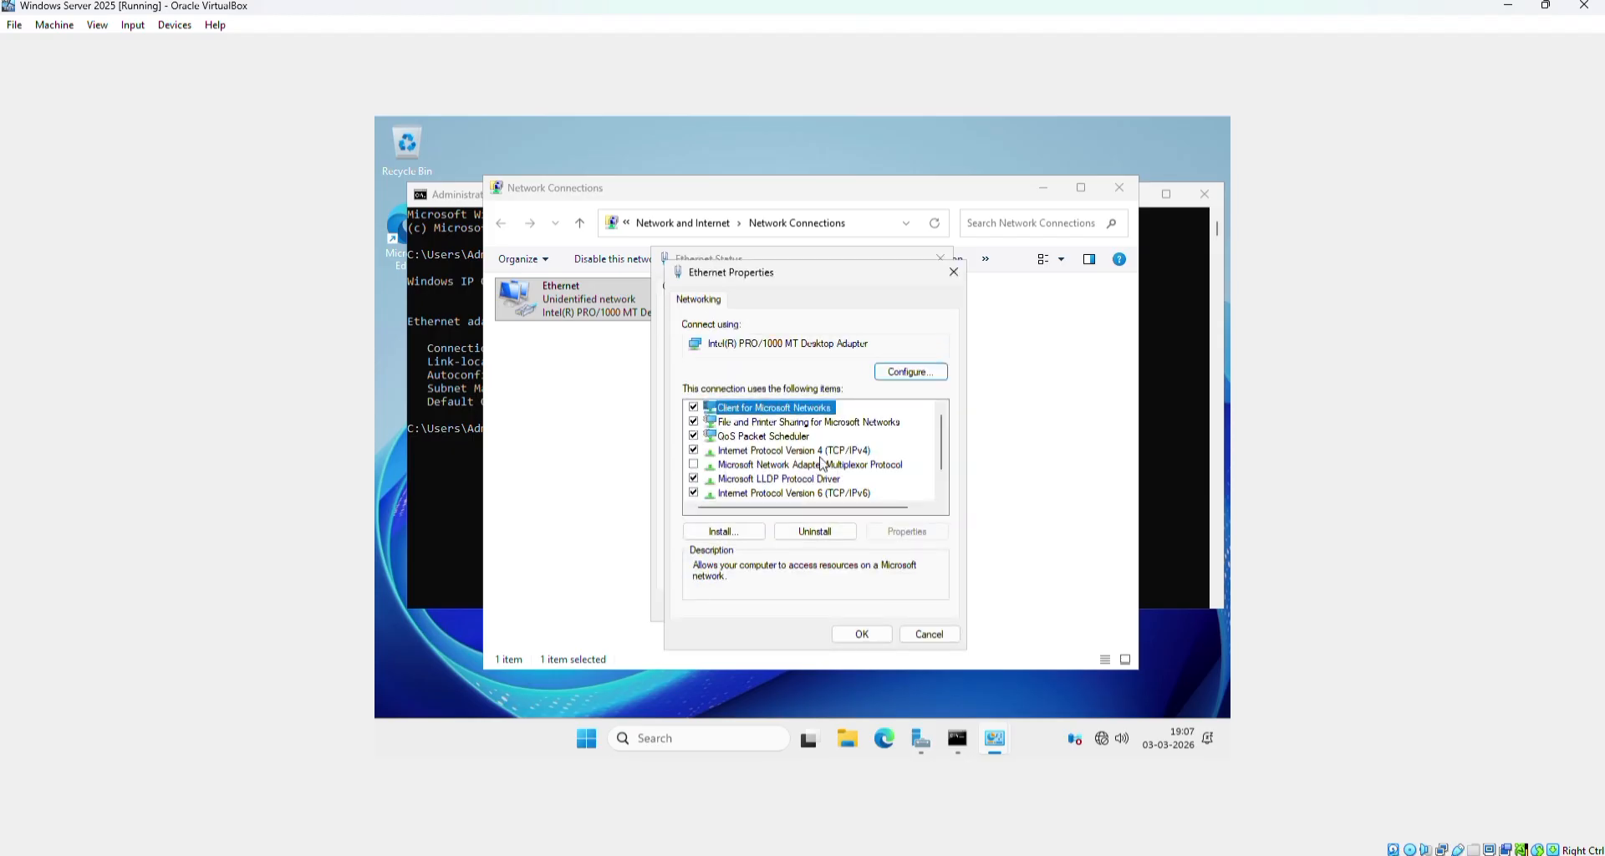
{"action": "double_click", "coordinate": [831, 451]}
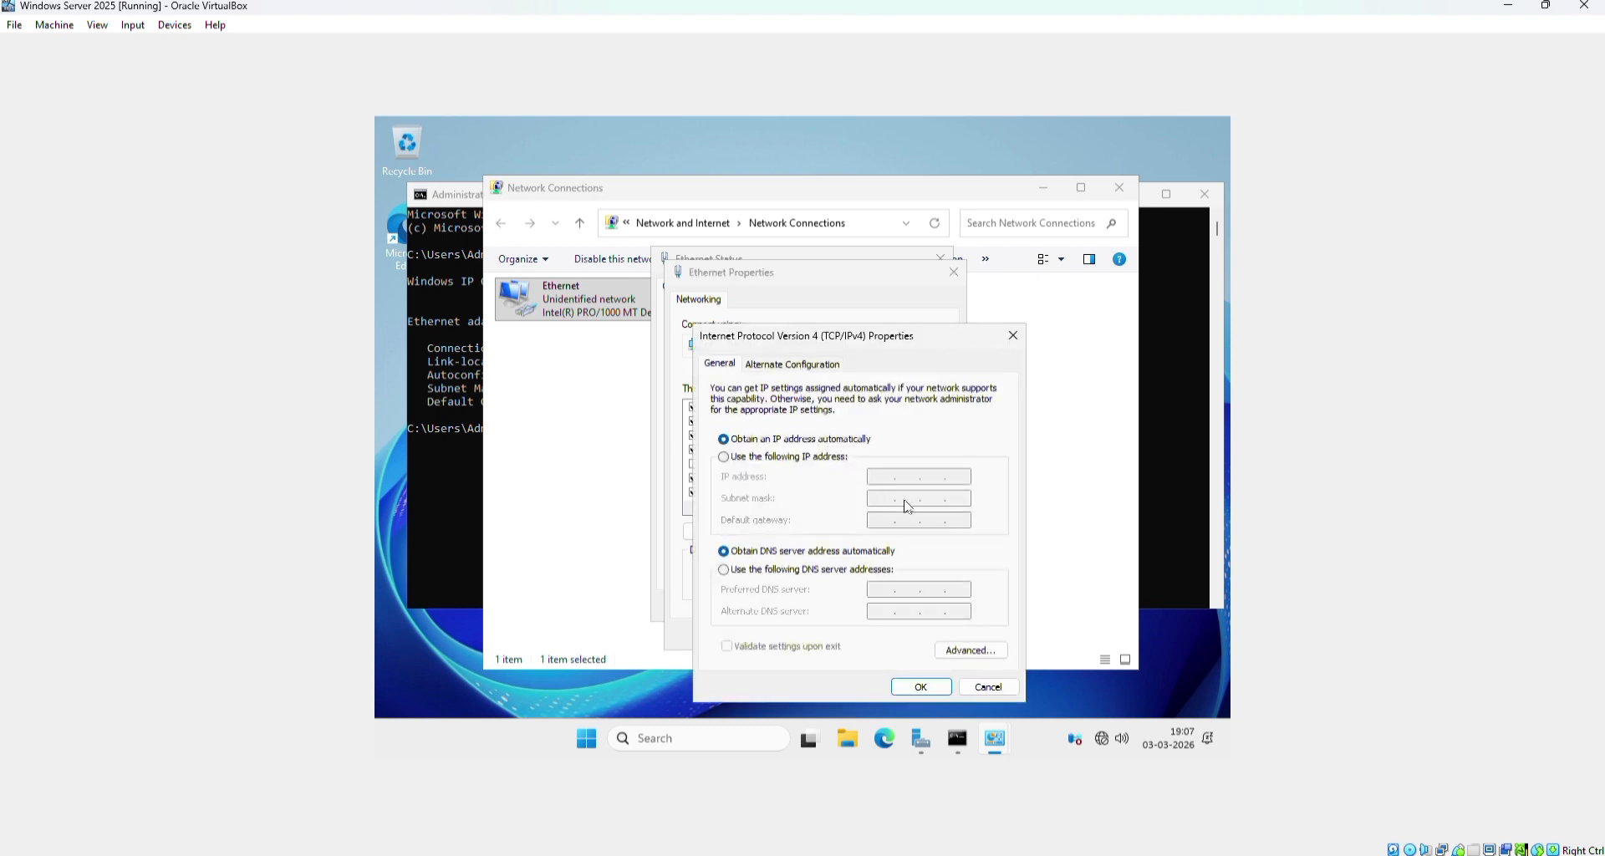
{"action": "left_click", "coordinate": [830, 456]}
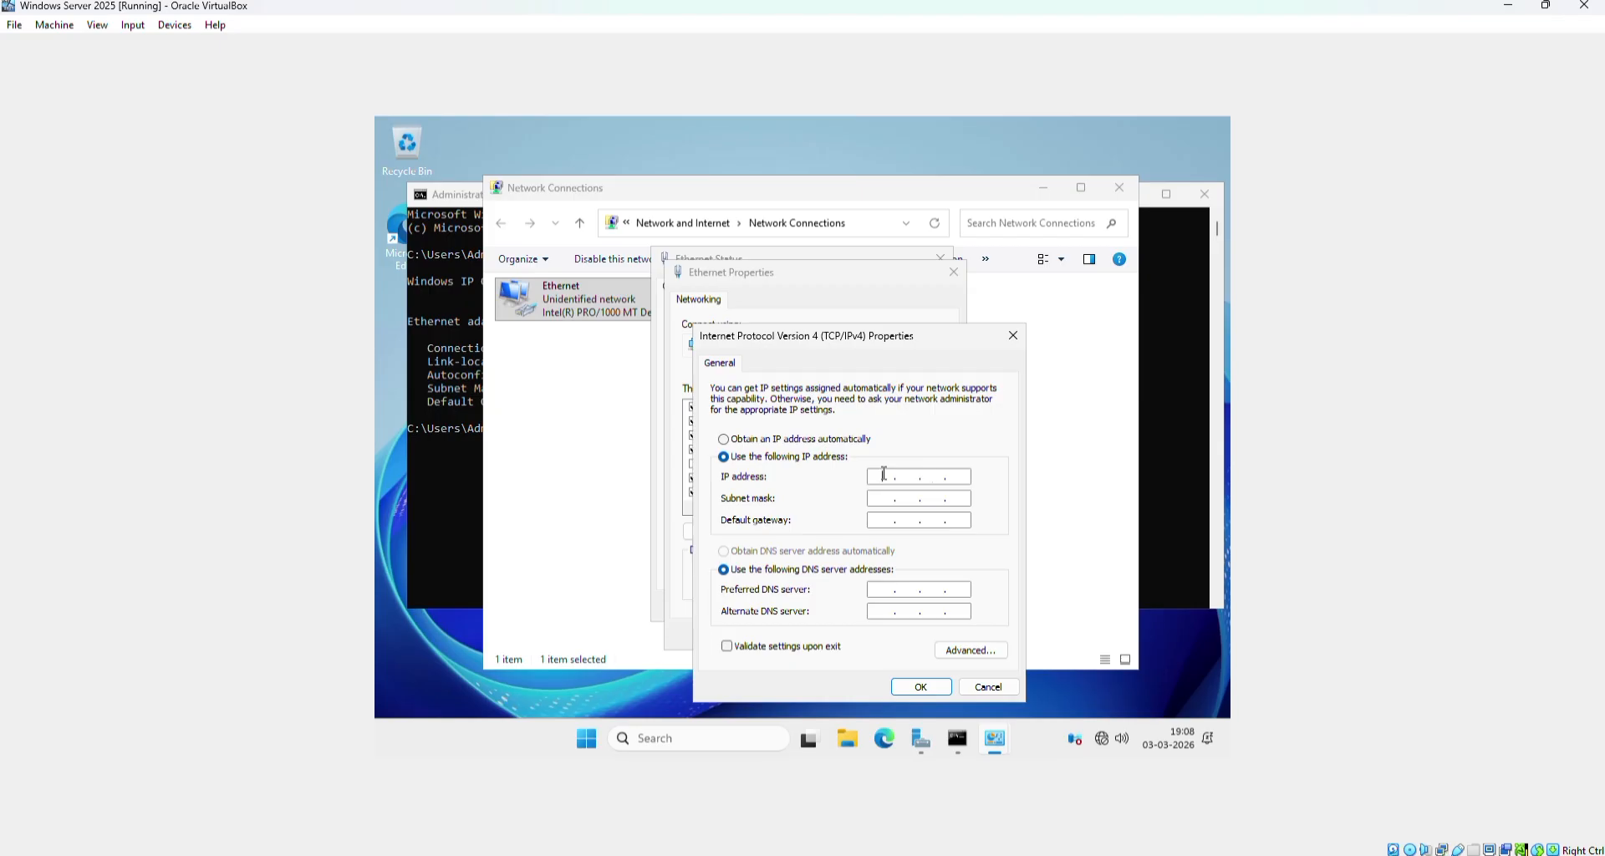
{"action": "type", "text": "192 . 168 . 200 ."}
{"action": "type", "text": "18"}
{"action": "key", "text": "Tab"}
{"action": "type", "text": "255"}
{"action": "key", "text": "Tab"}
{"action": "type", "text": "192.168.200"}
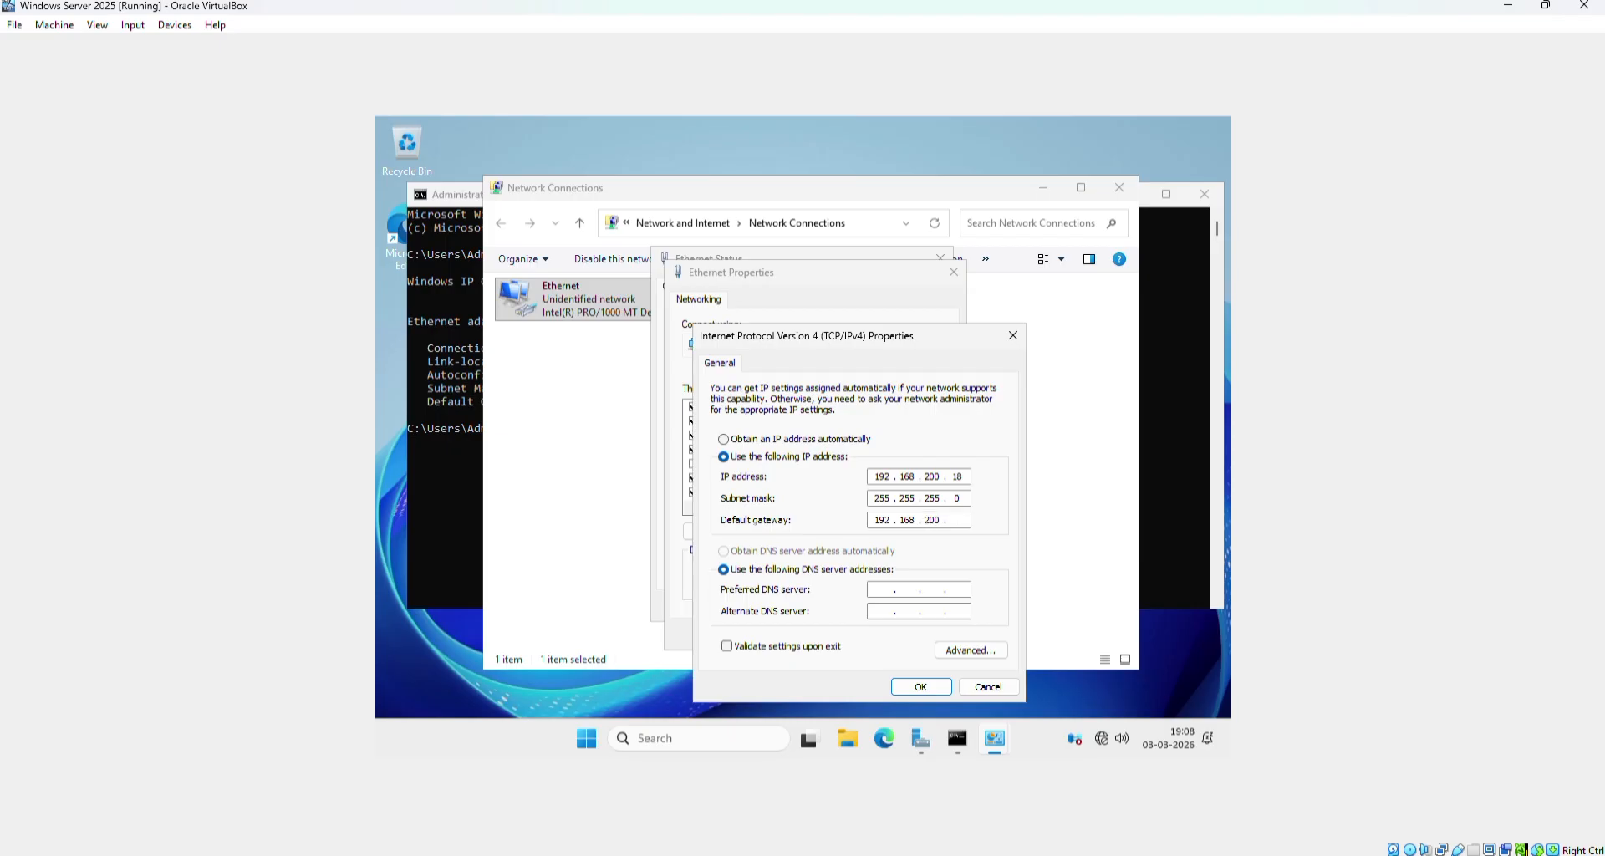
Set the adapter's preferred DNS server to 8.8.8.8 and alternate to 4.2.2.2, and apply the Ethernet properties
{"action": "key", "text": "Tab"}
{"action": "key", "text": "Tab"}
{"action": "left_click", "coordinate": [921, 687]}
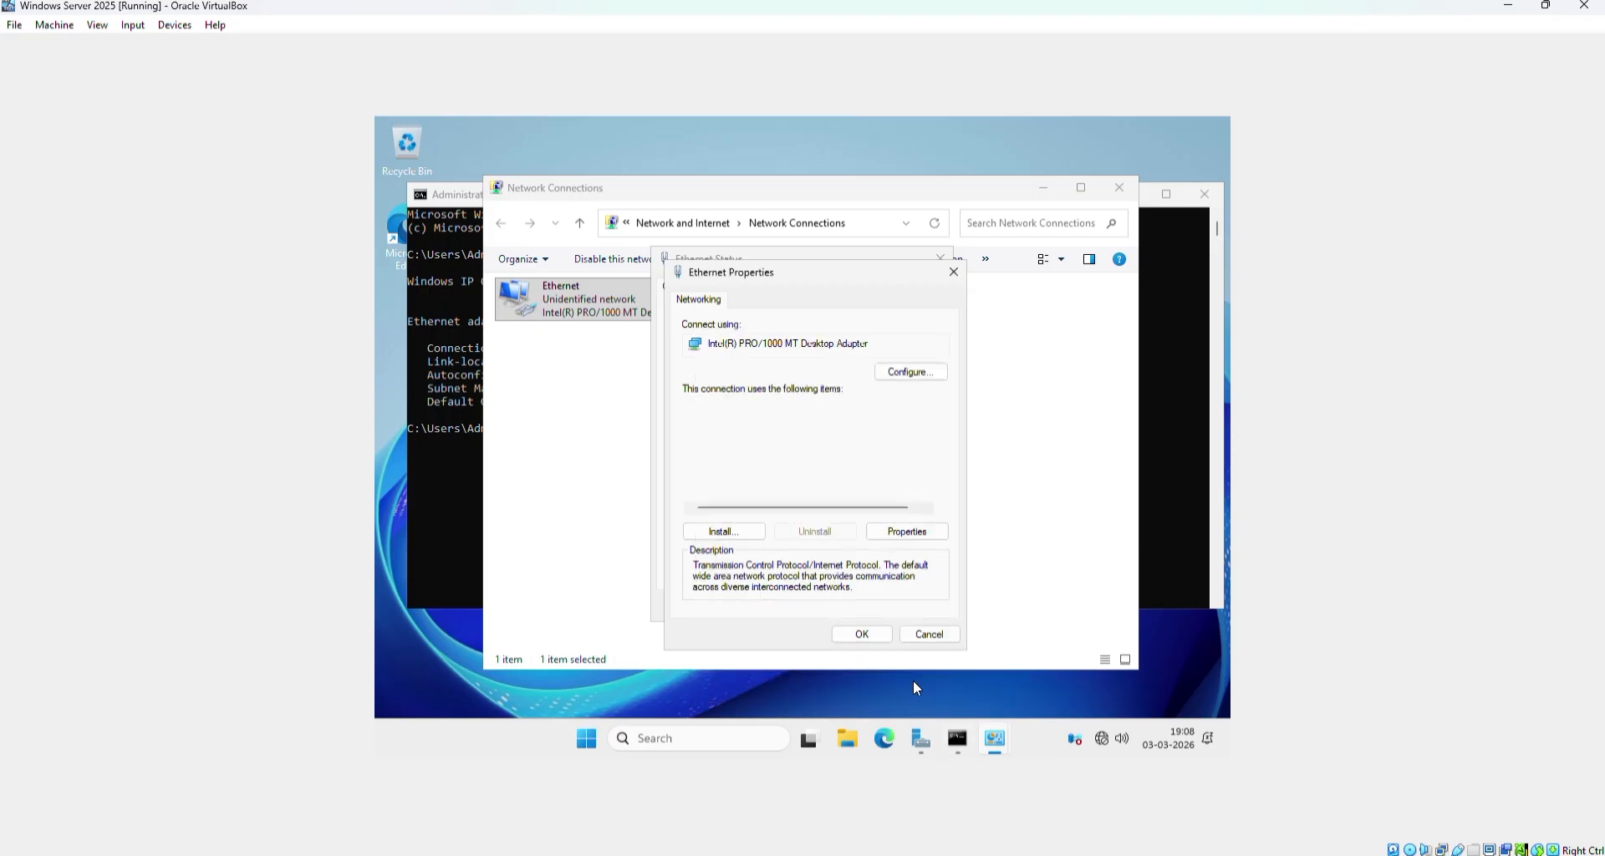
{"action": "left_click", "coordinate": [859, 636]}
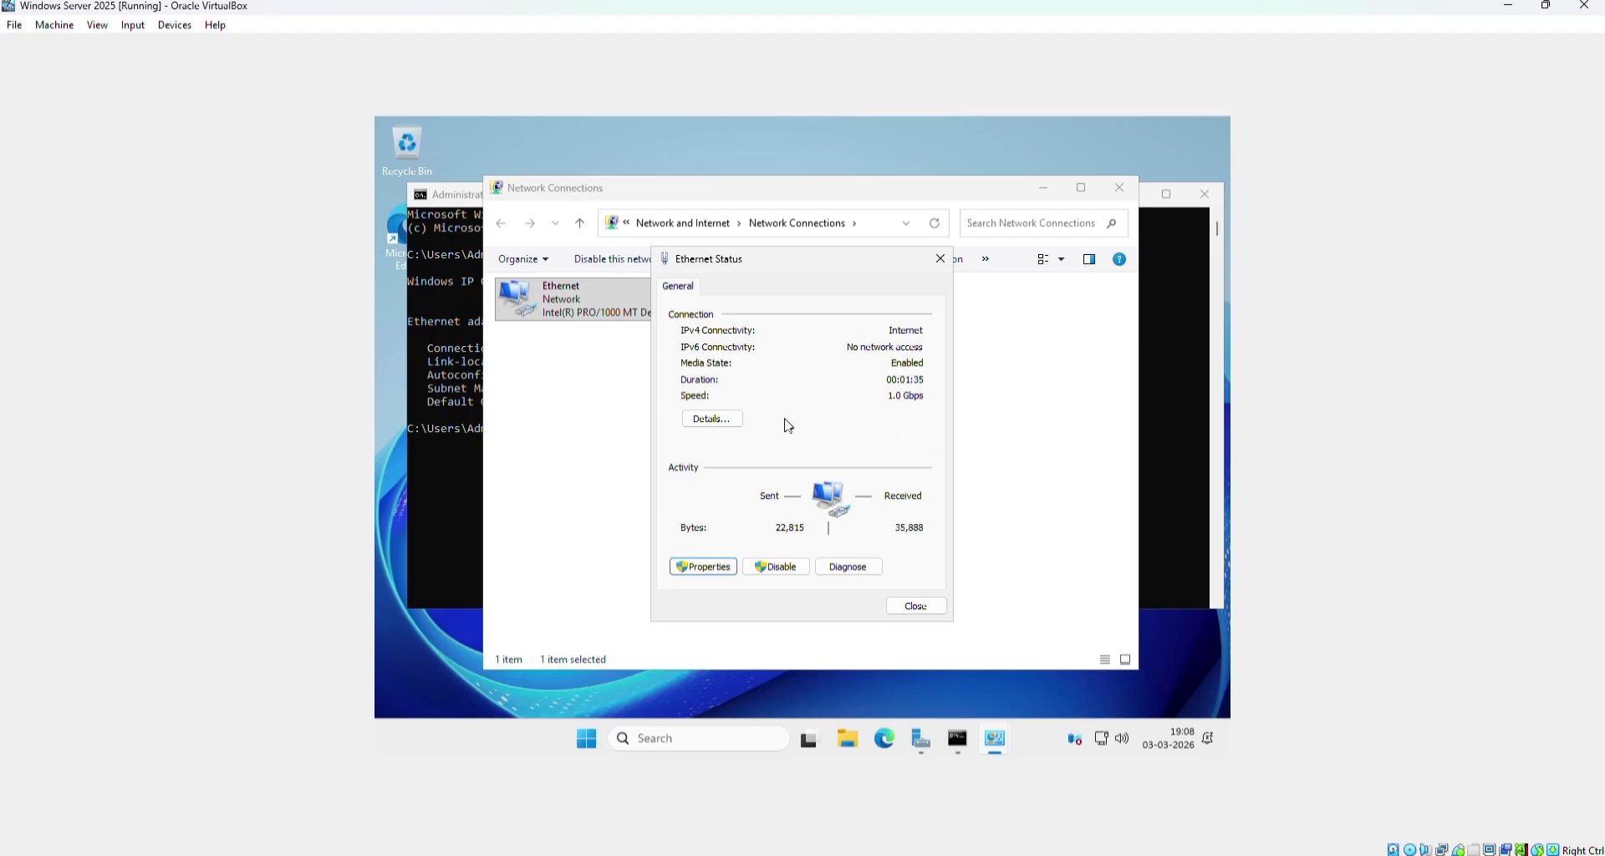
Verify the new static IPv4 settings in the server's Ethernet connection details and close the status window
{"action": "left_click", "coordinate": [727, 427]}
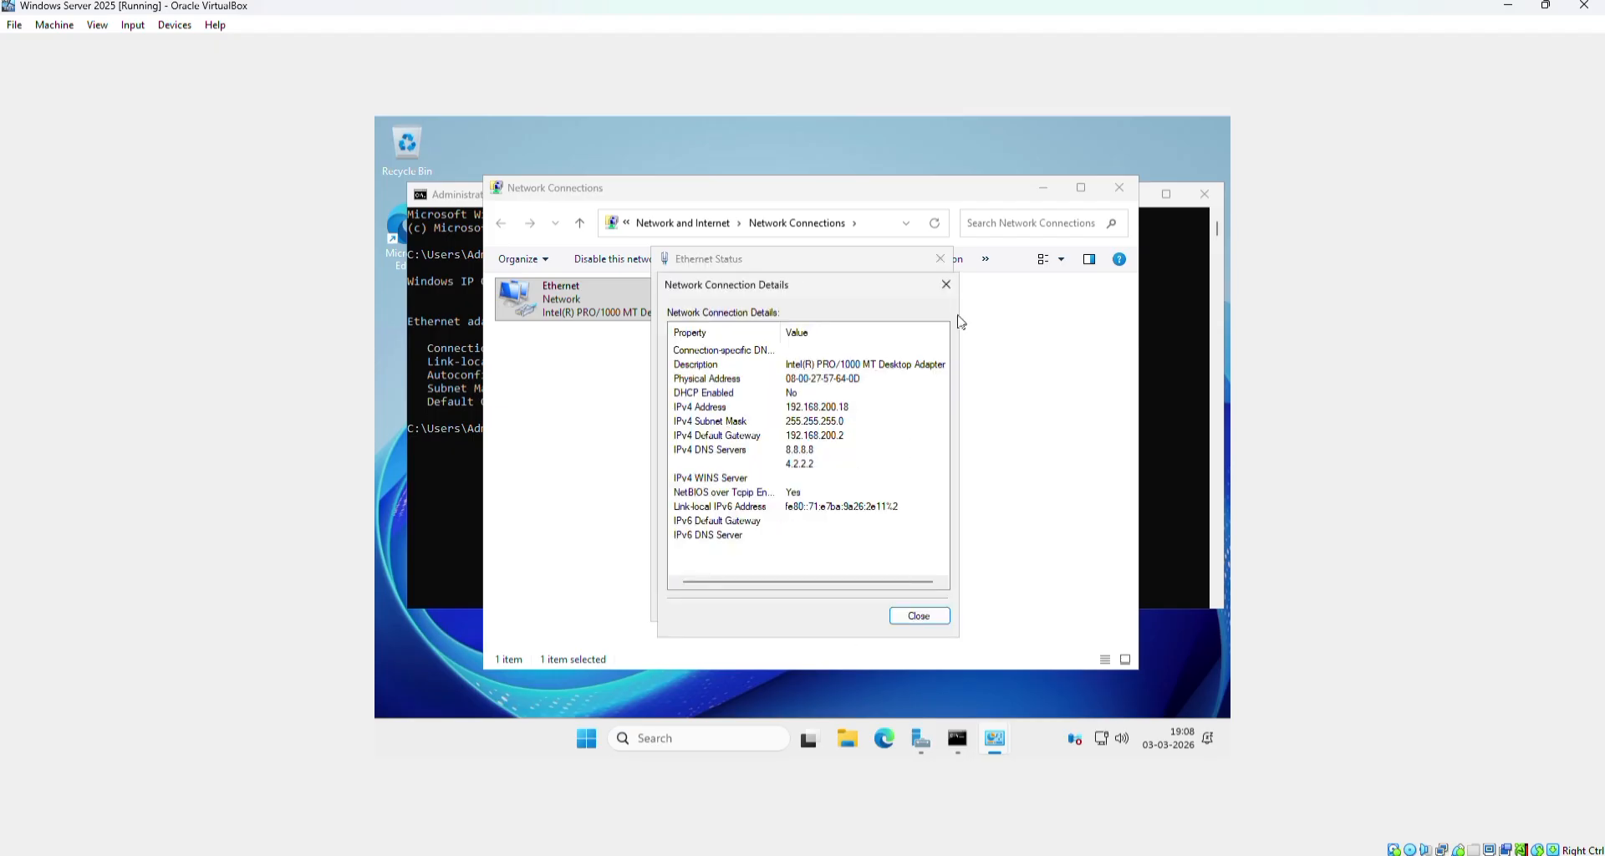
{"action": "left_click", "coordinate": [947, 287]}
{"action": "left_click", "coordinate": [941, 259]}
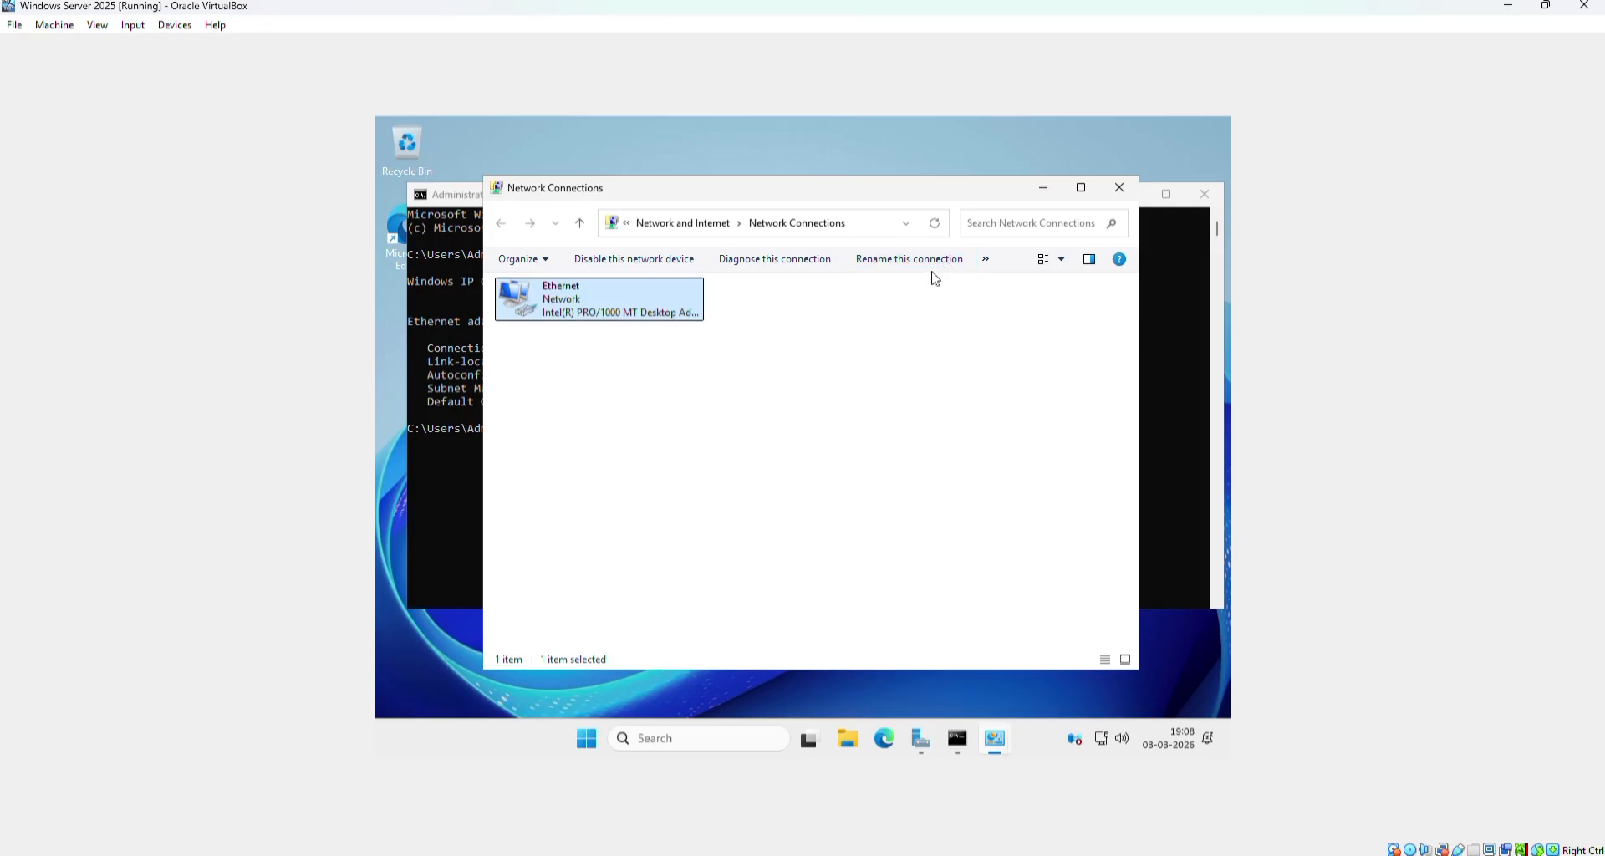
Close the server's Network Connections window and rerun ipconfig in the command prompt to check the adapter's addresses
{"action": "left_click", "coordinate": [1117, 190]}
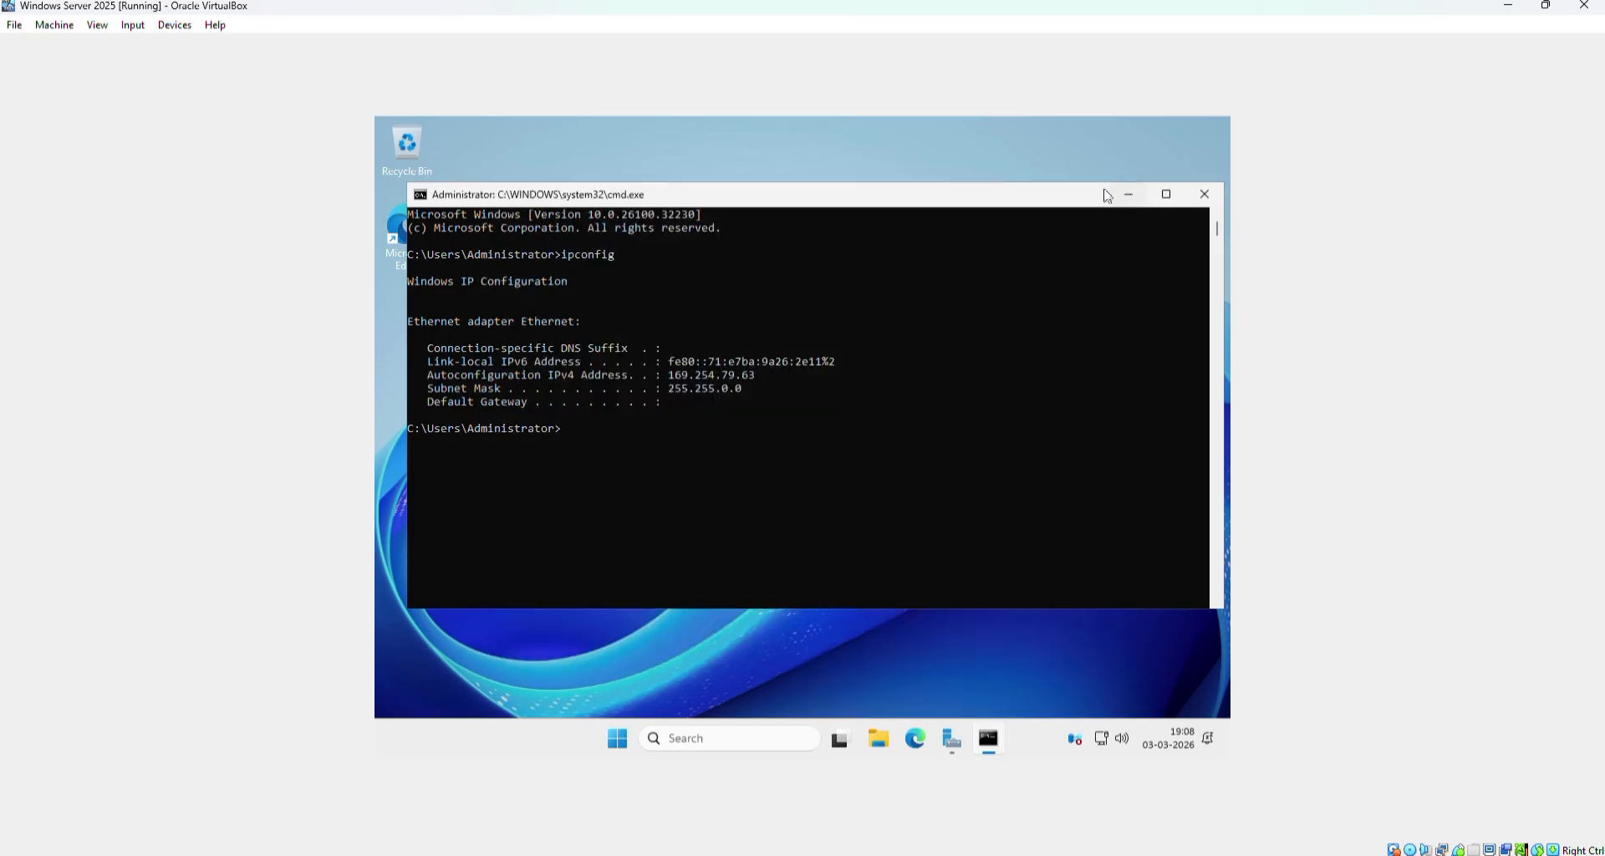
{"action": "key", "text": "Up"}
{"action": "key", "text": "Return"}
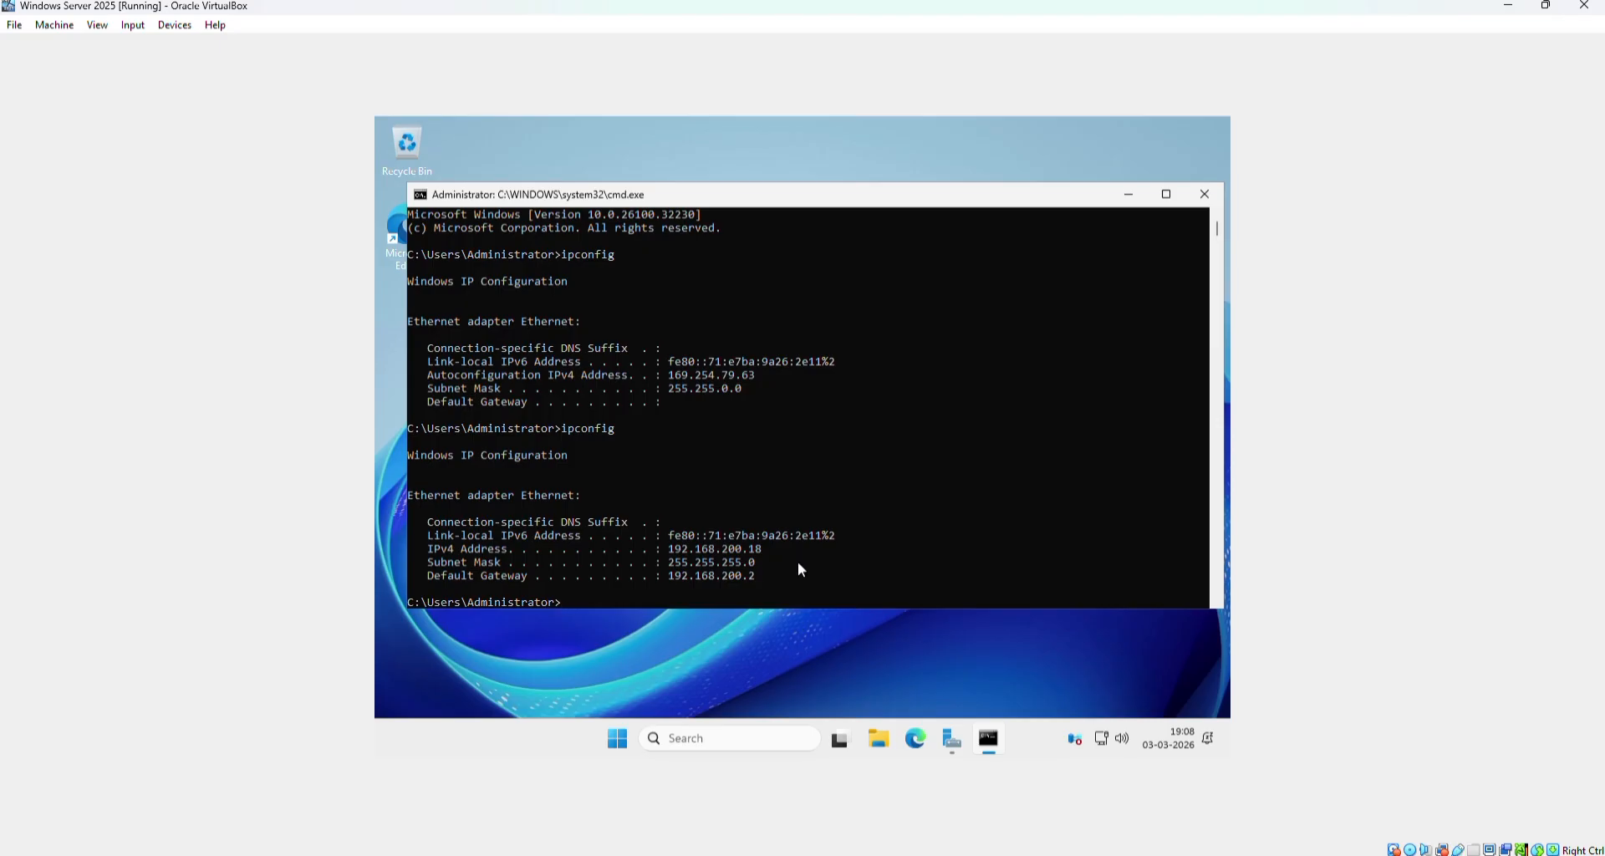
Check the IPv4 address in the host computer's Ethernet connection details, then close the host's network windows
{"action": "left_click", "coordinate": [1100, 854]}
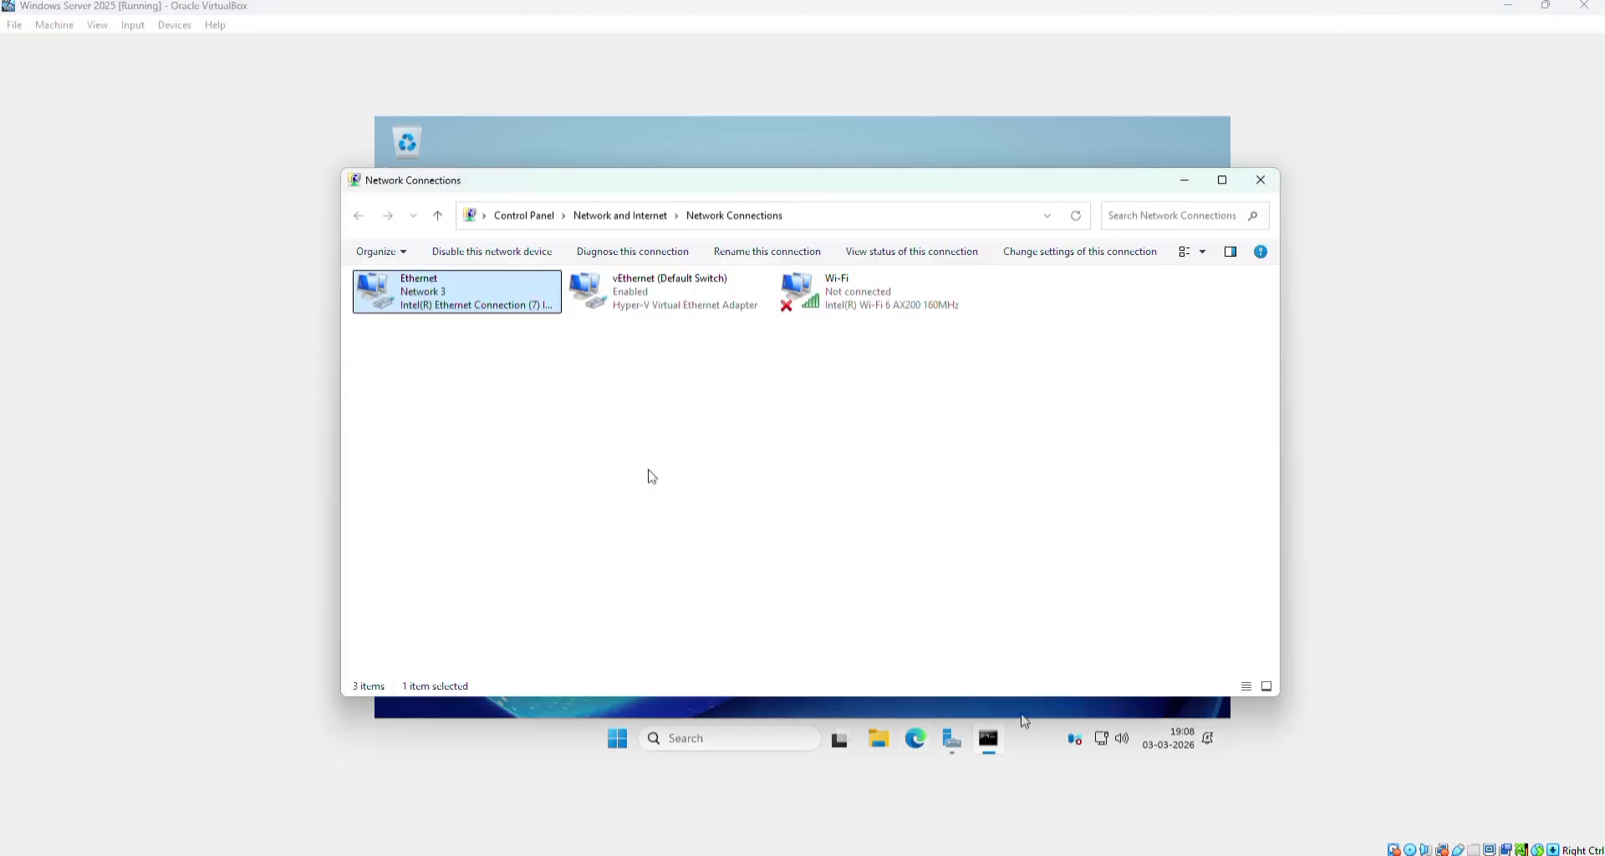
{"action": "right_click", "coordinate": [492, 322]}
{"action": "left_click", "coordinate": [543, 341]}
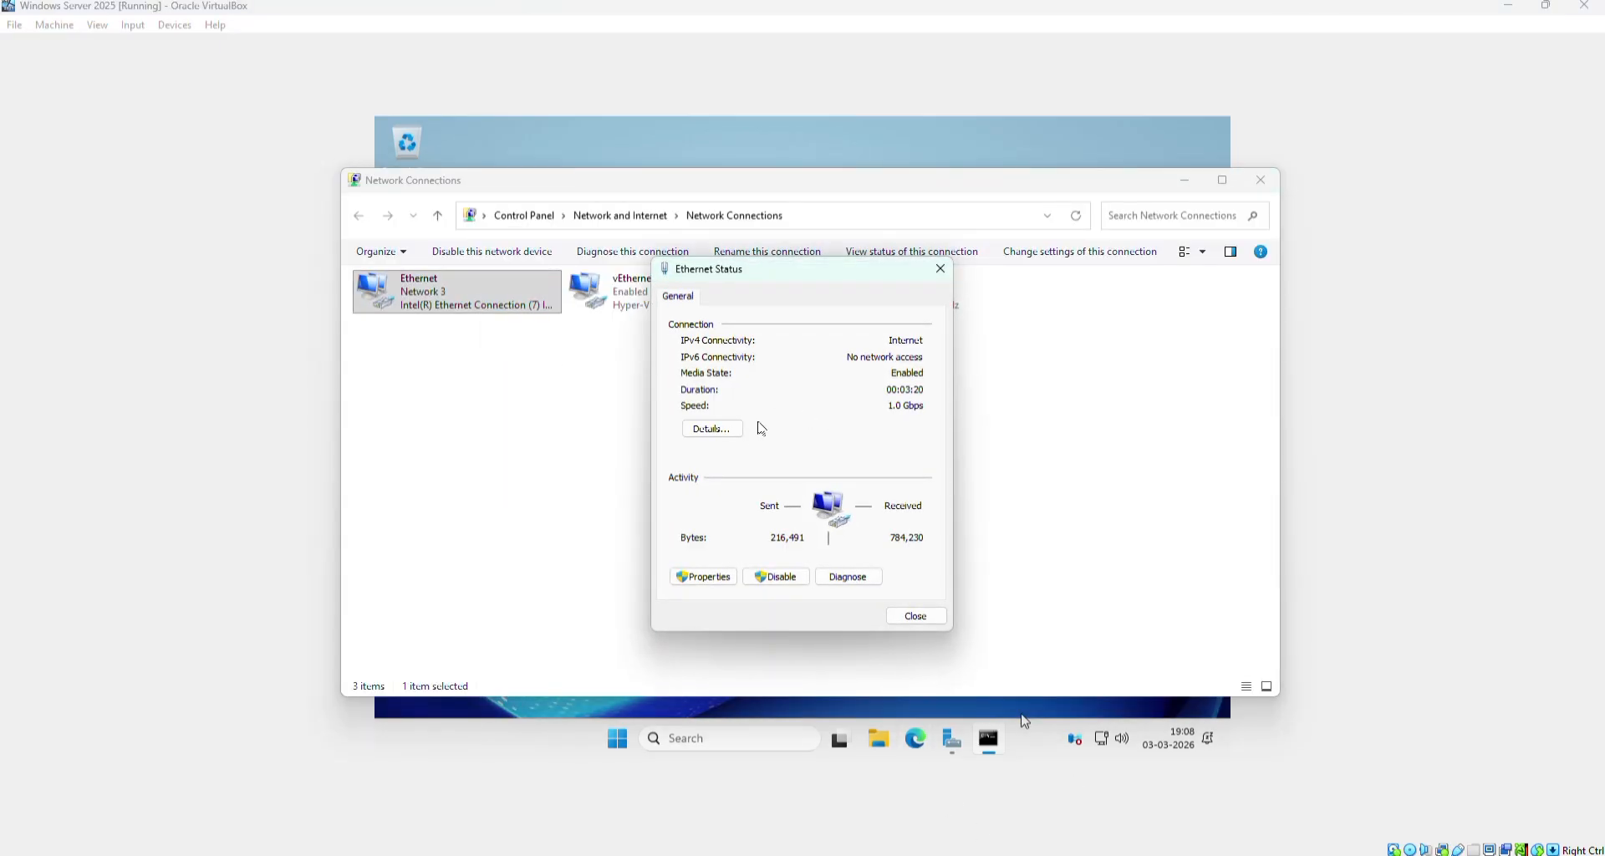
{"action": "left_click", "coordinate": [728, 430]}
{"action": "left_click", "coordinate": [832, 404]}
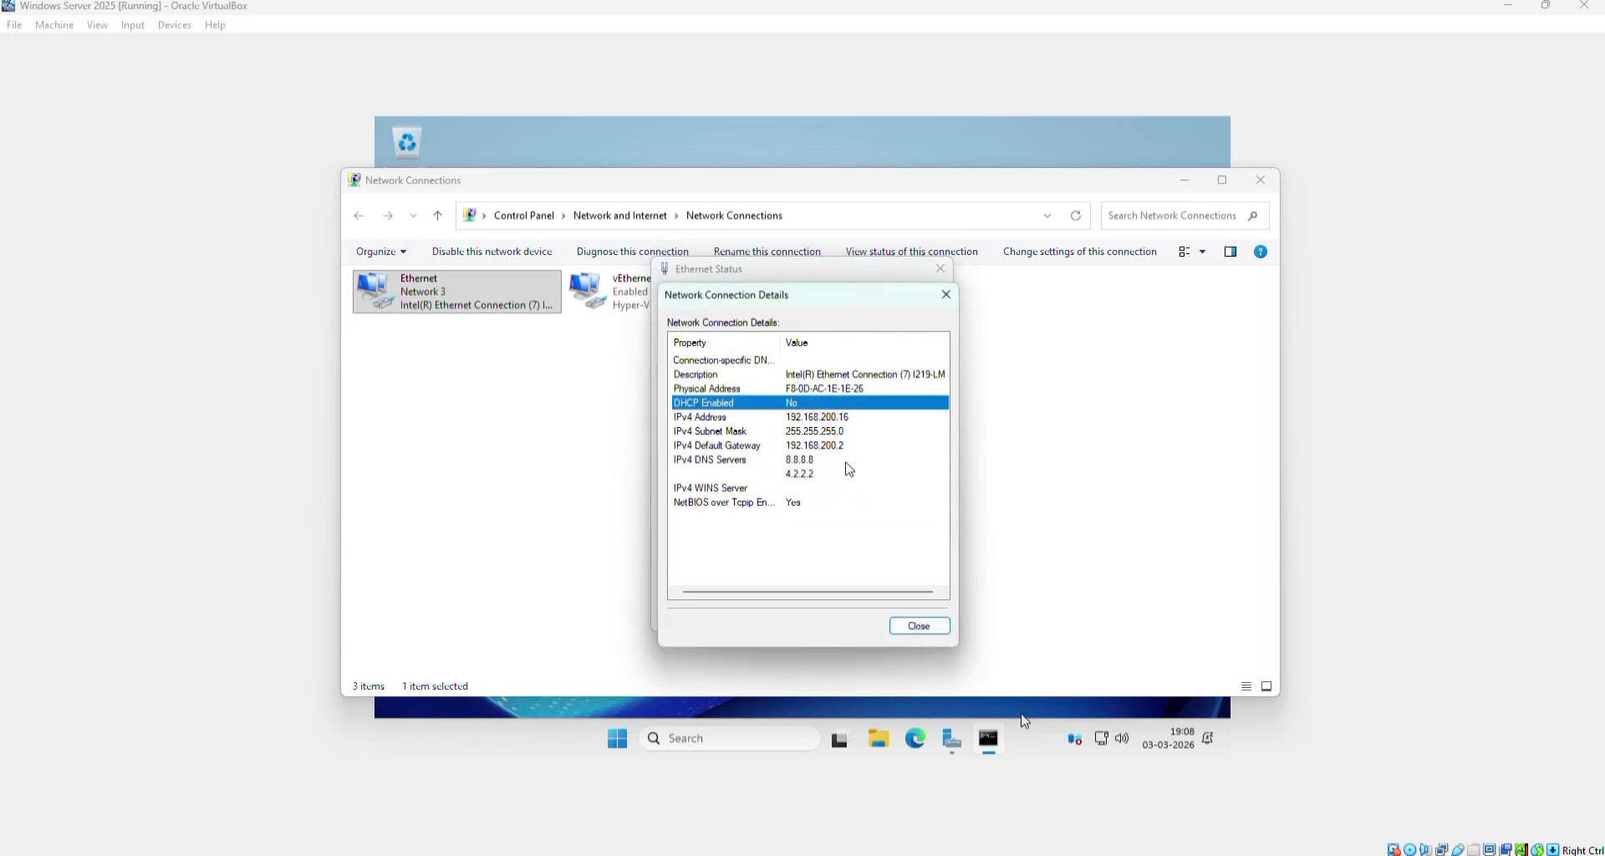
{"action": "left_click", "coordinate": [843, 418]}
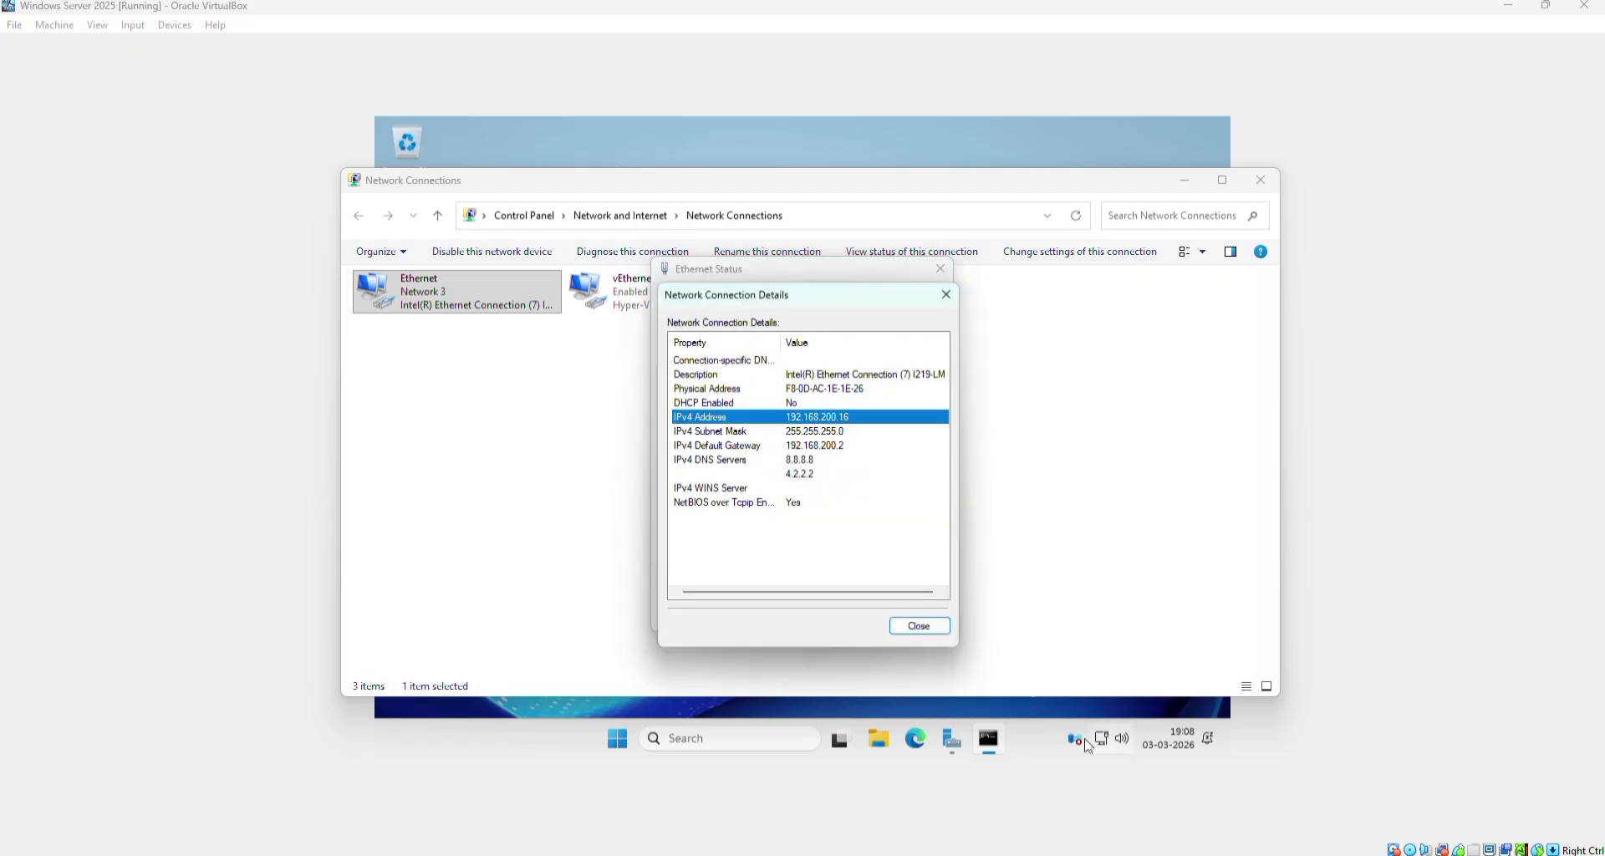
{"action": "left_click", "coordinate": [940, 632]}
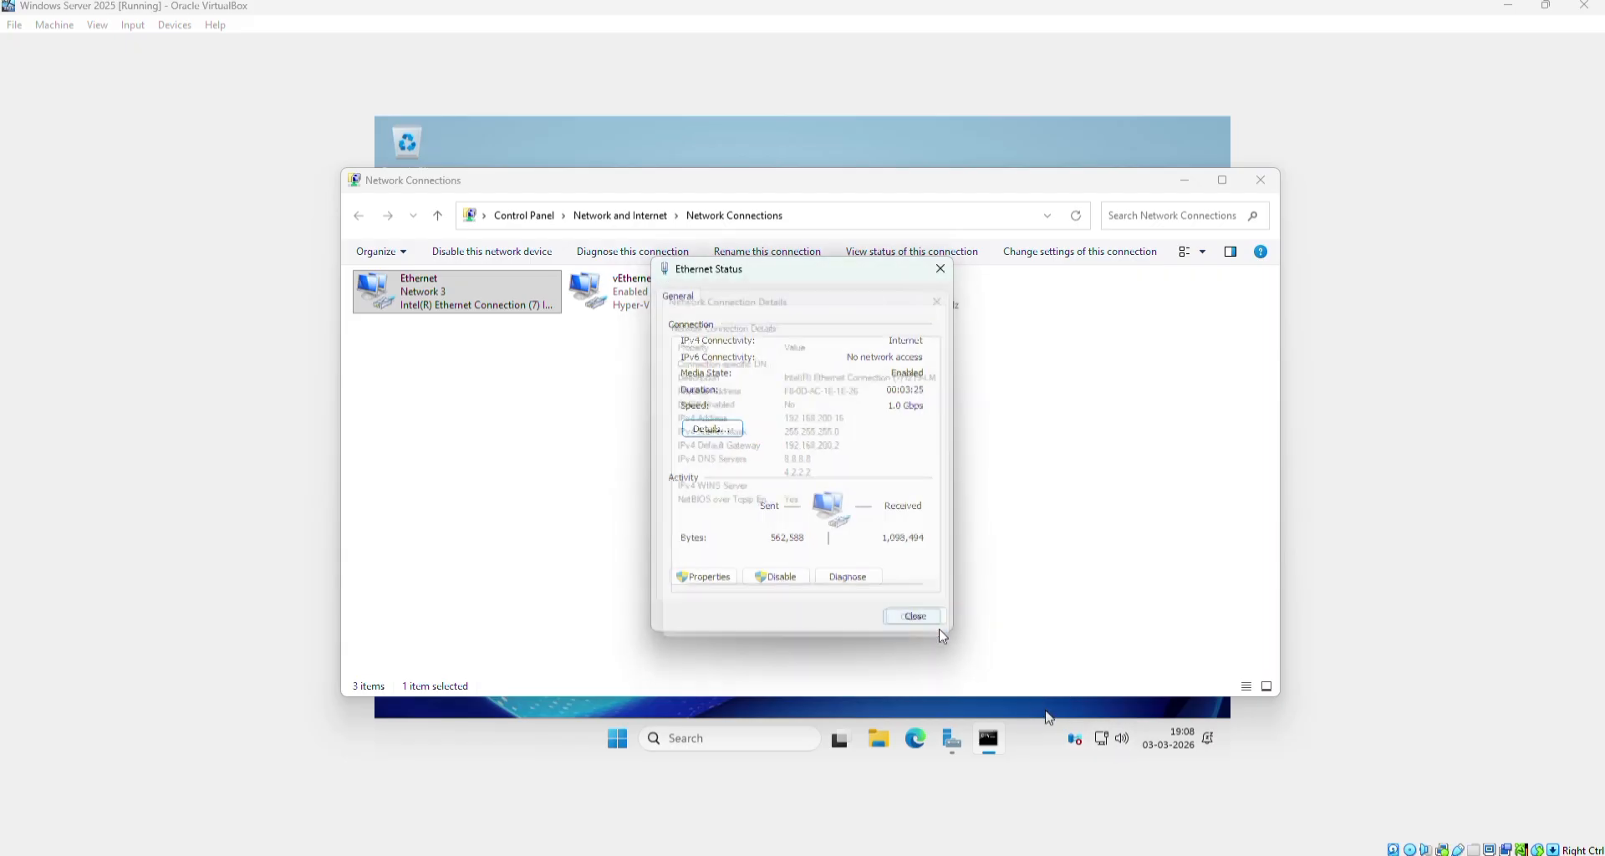
{"action": "left_click", "coordinate": [941, 269]}
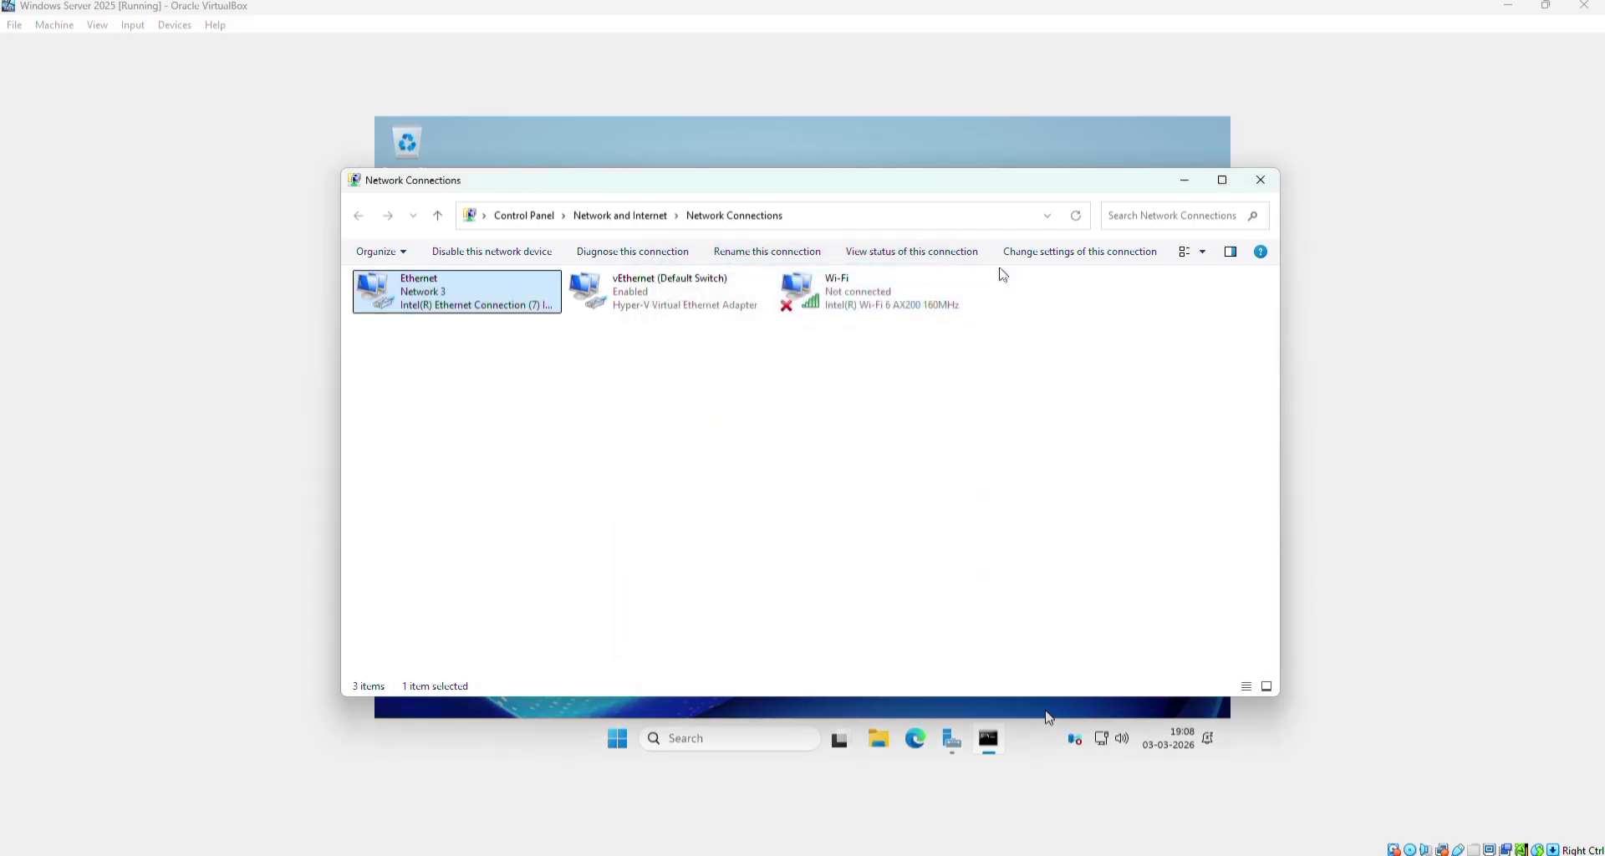
{"action": "left_click", "coordinate": [1260, 190]}
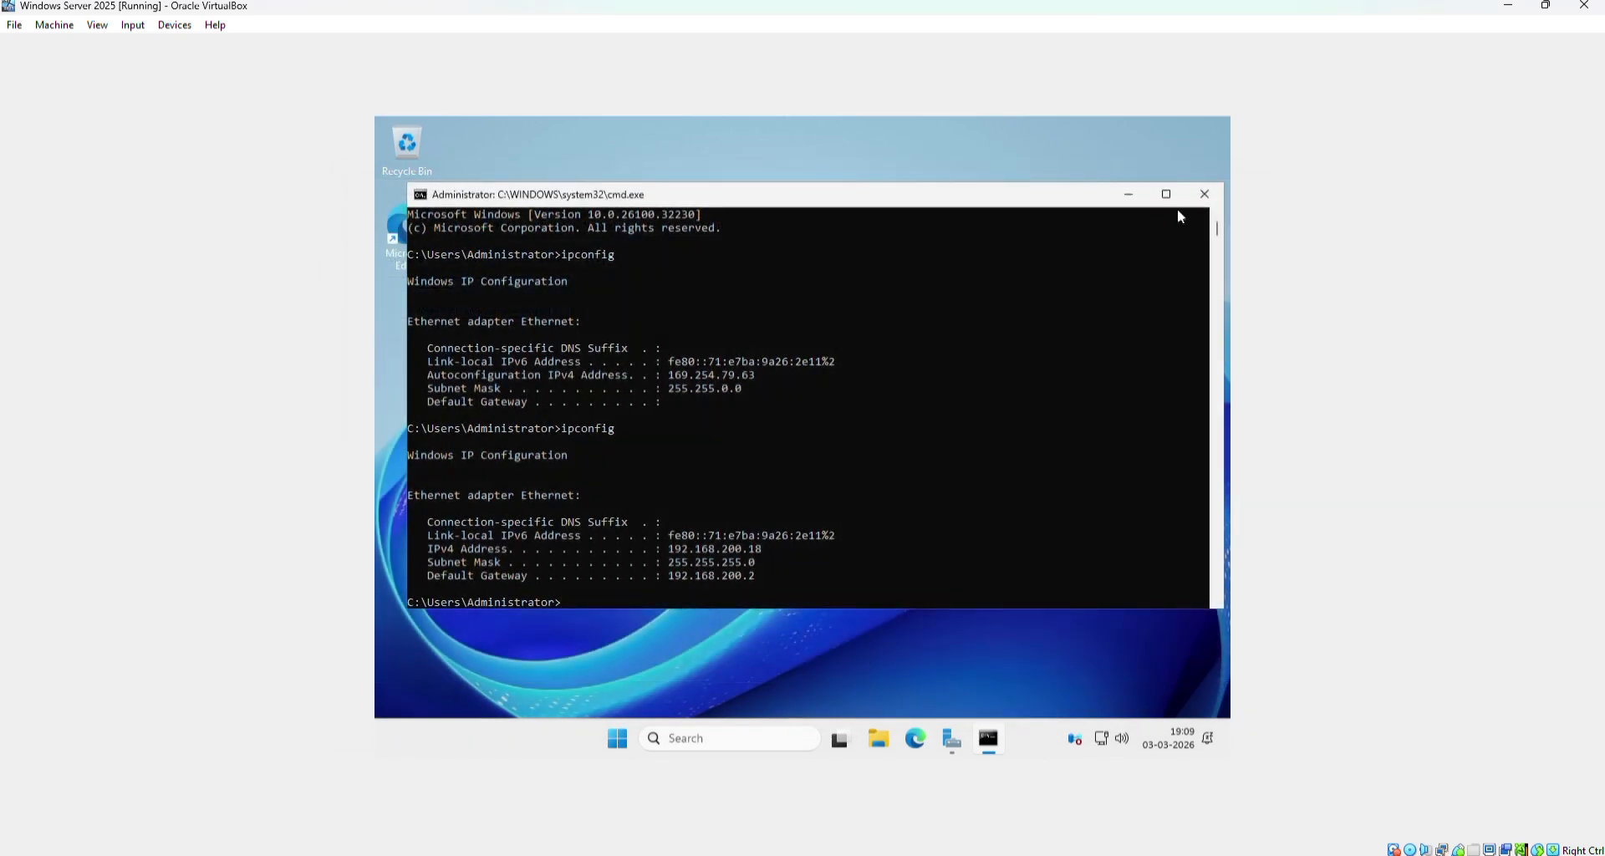